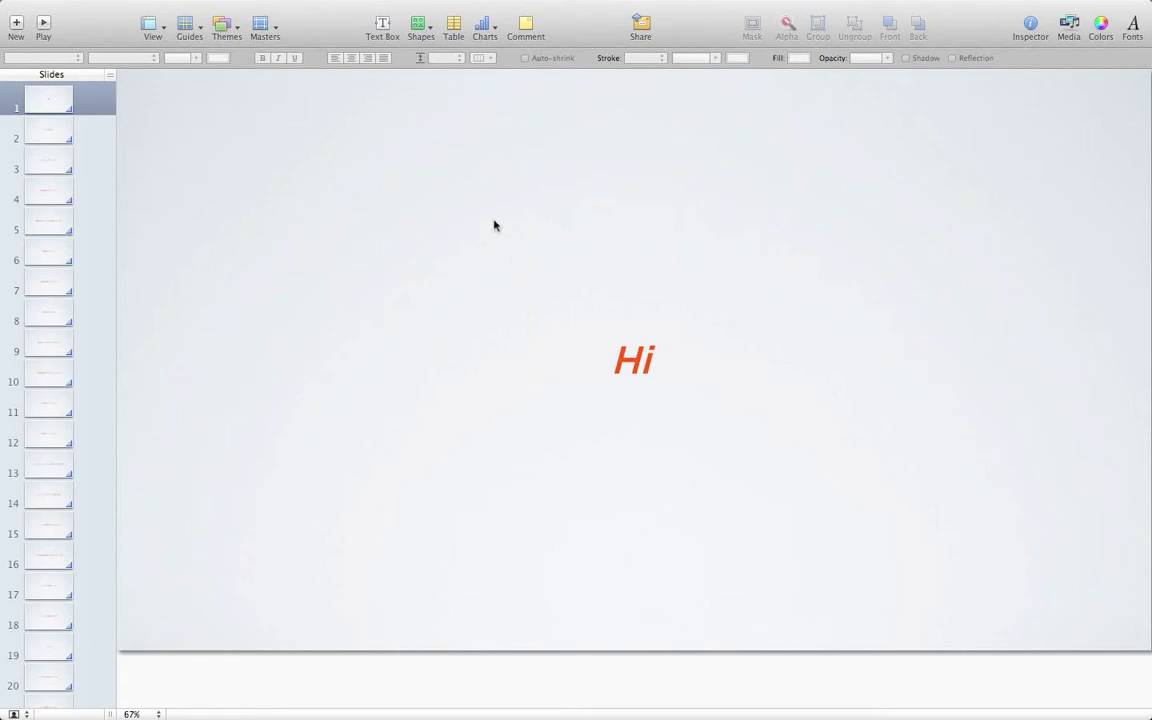
Step: Create a new Keynote presentation from the Showroom theme at 1024 x 768
{"action": "mouse_move", "coordinate": [339, 3]}
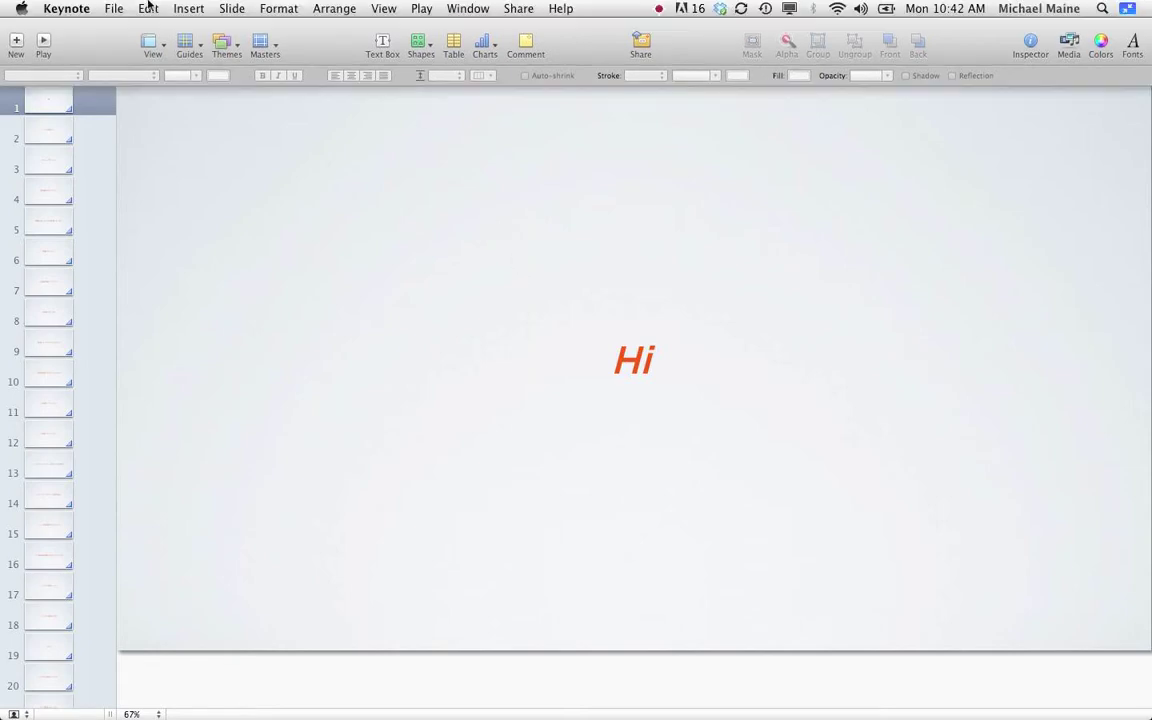
{"action": "left_click", "coordinate": [114, 8]}
{"action": "left_click", "coordinate": [125, 29]}
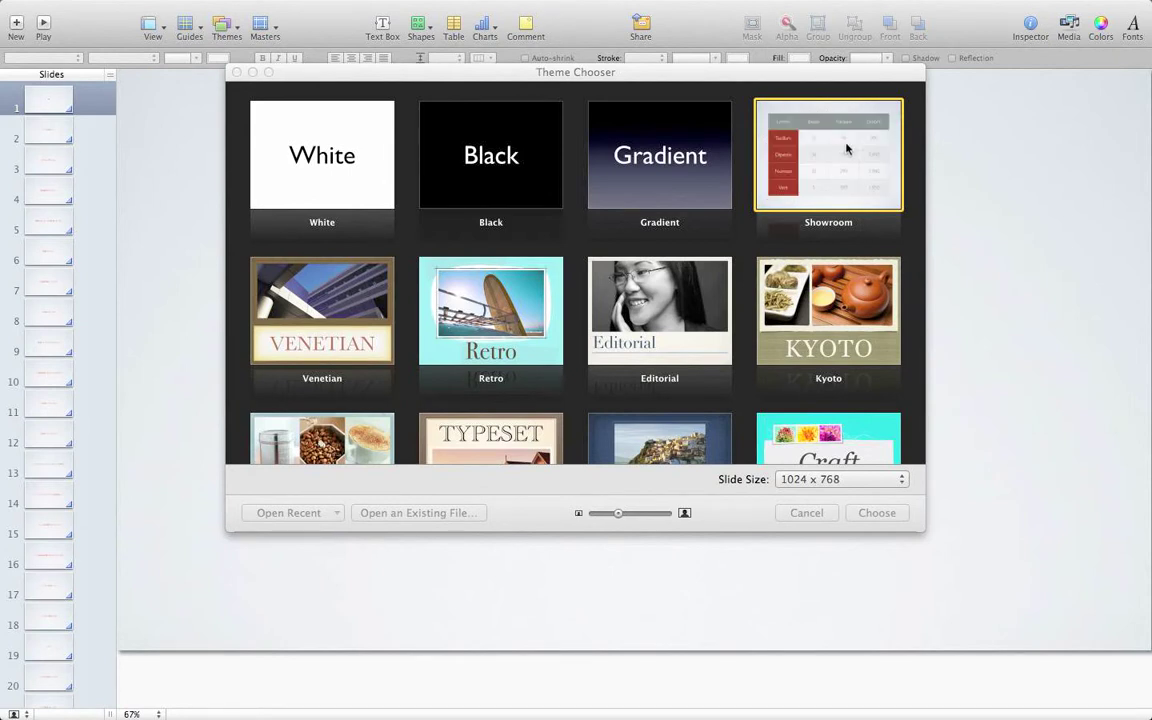
{"action": "left_click", "coordinate": [846, 147]}
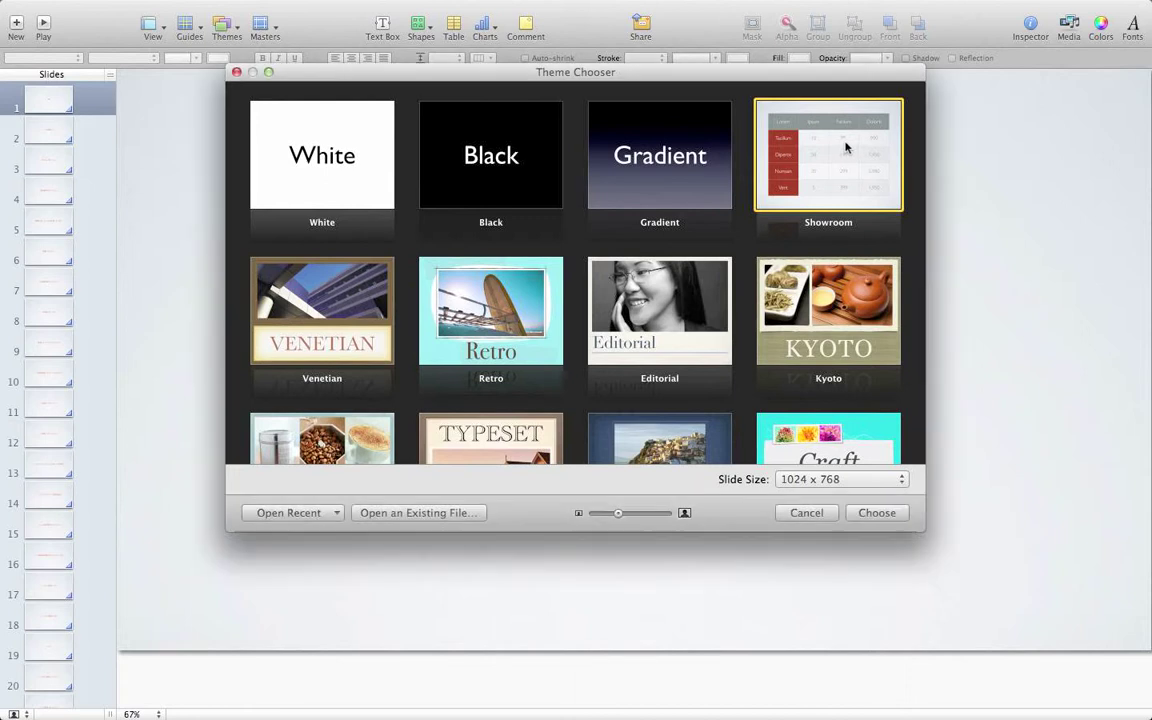
{"action": "left_click", "coordinate": [876, 513]}
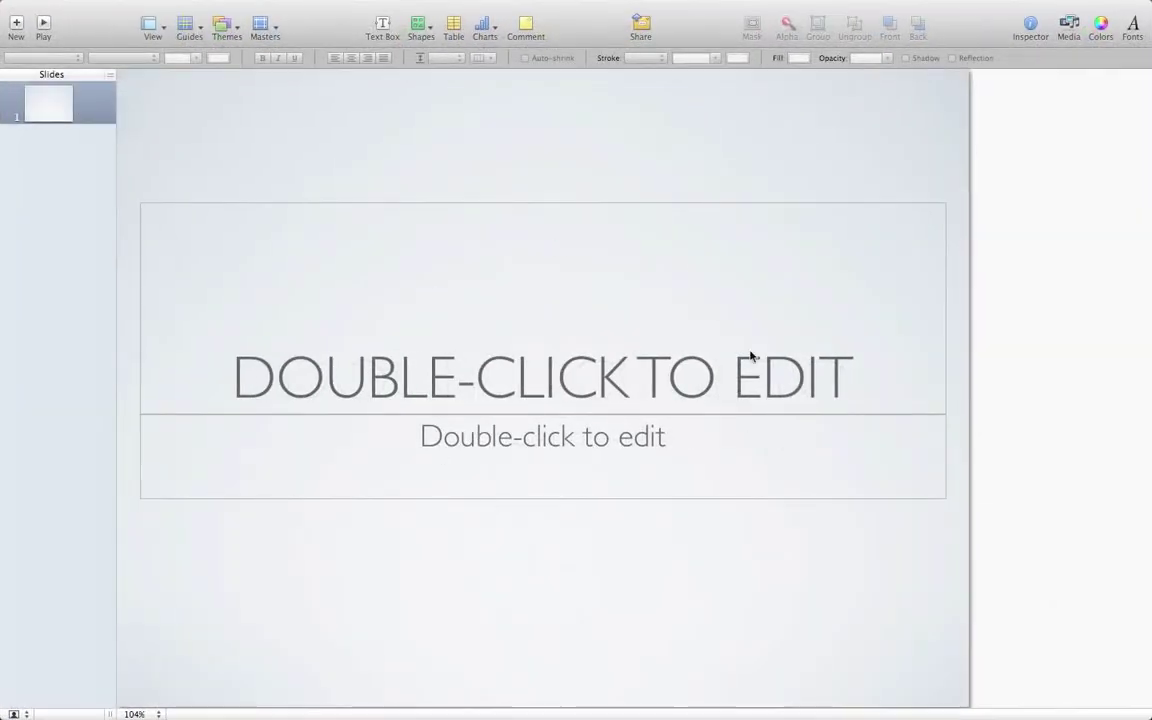
Step: Delete the title and subtitle placeholders from the first slide
{"action": "left_click", "coordinate": [545, 350]}
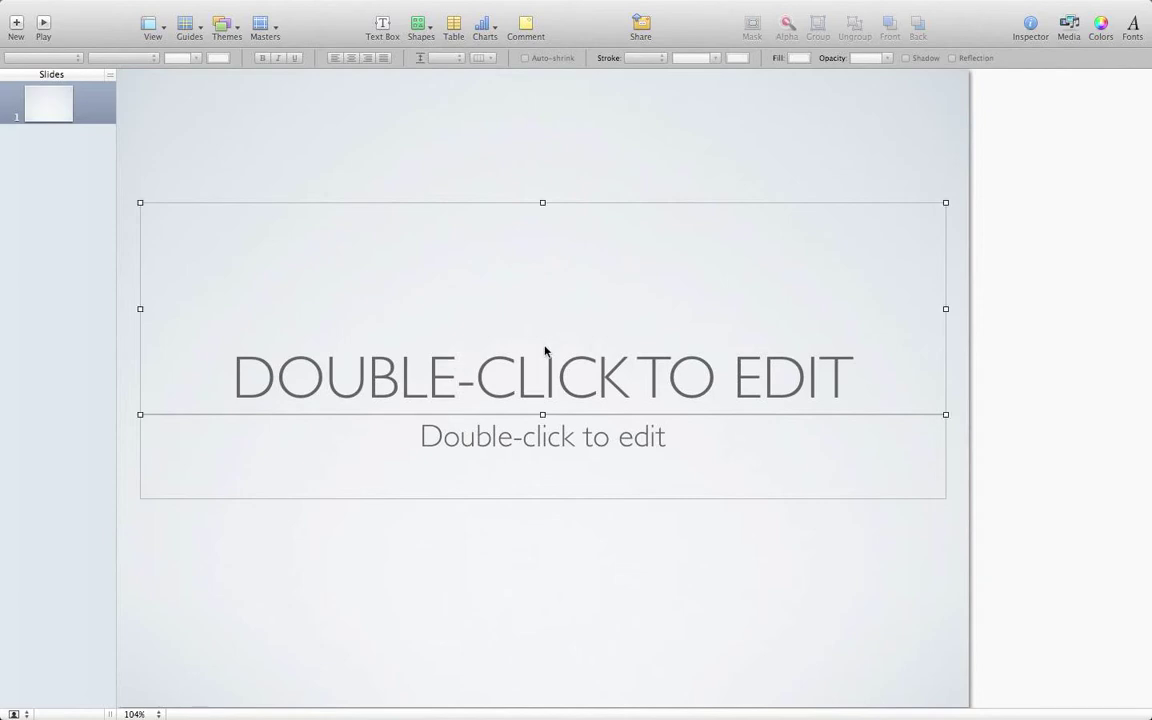
{"action": "key", "text": "Delete"}
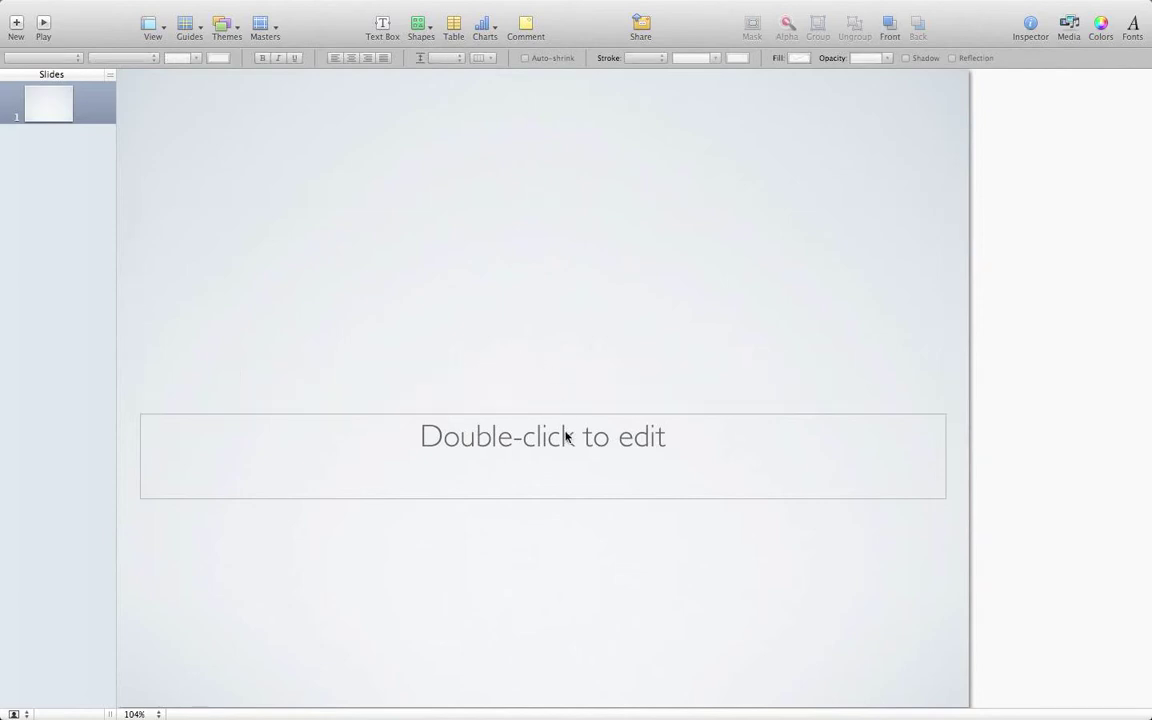
{"action": "left_click", "coordinate": [566, 436]}
{"action": "key", "text": "Delete"}
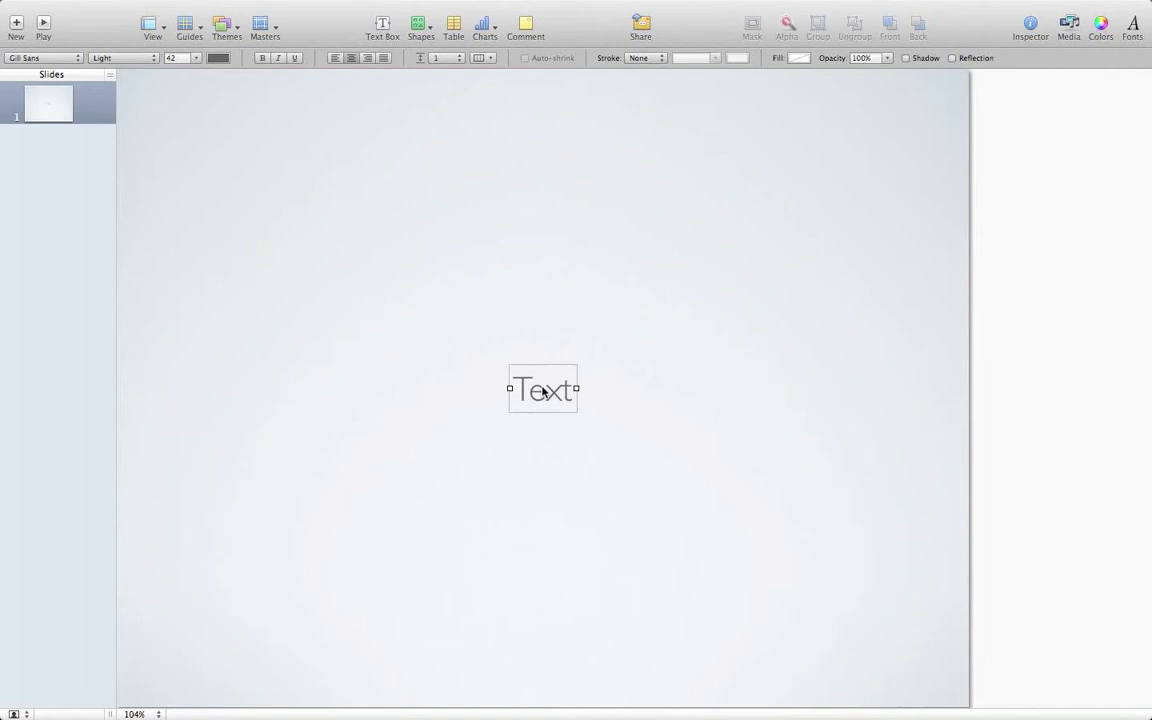
Step: Show the Inspector, Colors and Fonts panels and set the word Text to Gotham
{"action": "left_click", "coordinate": [1030, 26]}
{"action": "left_click", "coordinate": [1104, 26]}
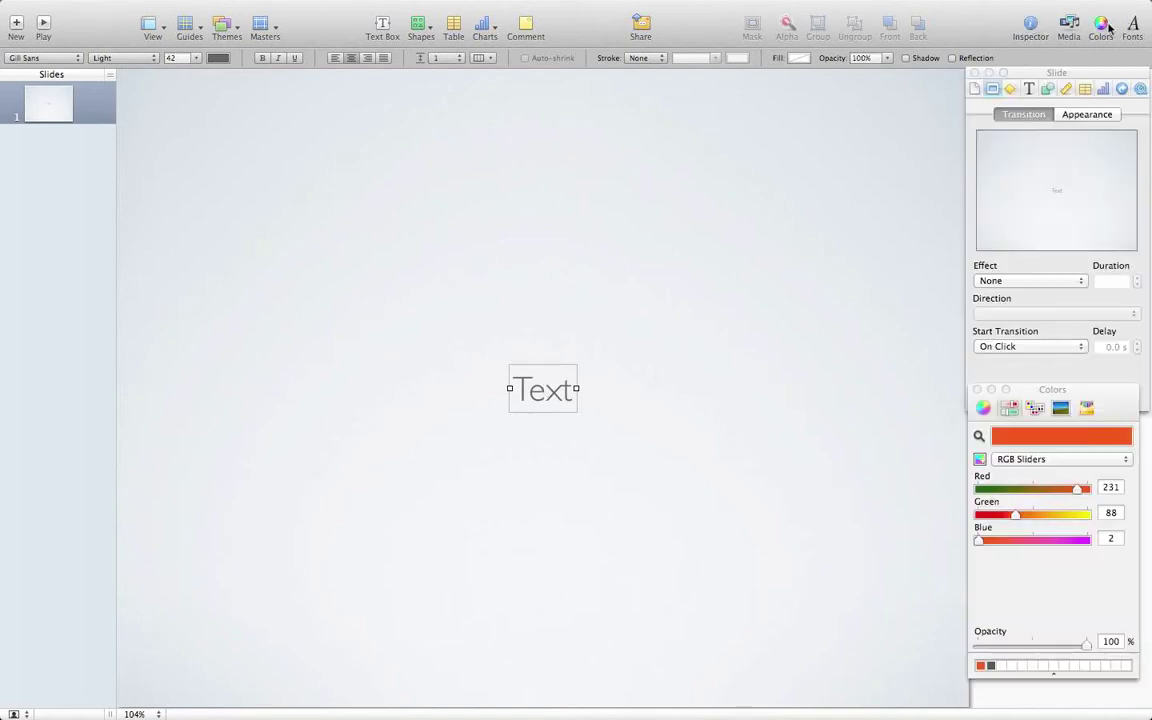
{"action": "key", "text": "super+t"}
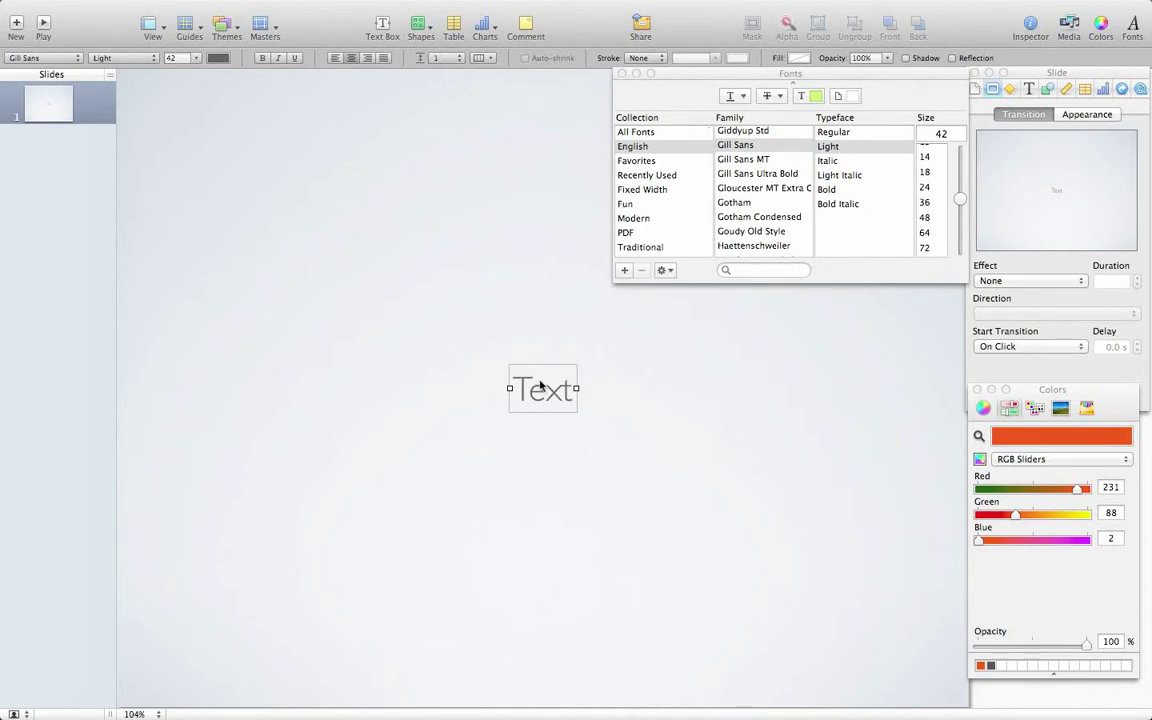
{"action": "double_click", "coordinate": [540, 388]}
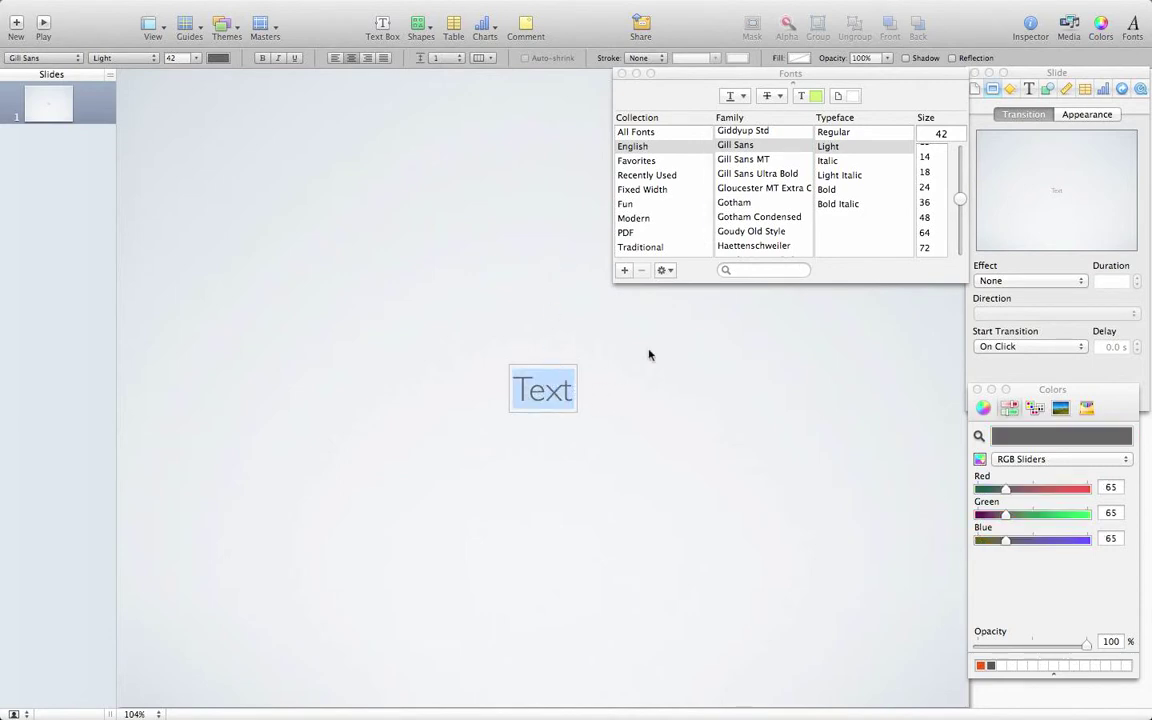
{"action": "left_click", "coordinate": [757, 204]}
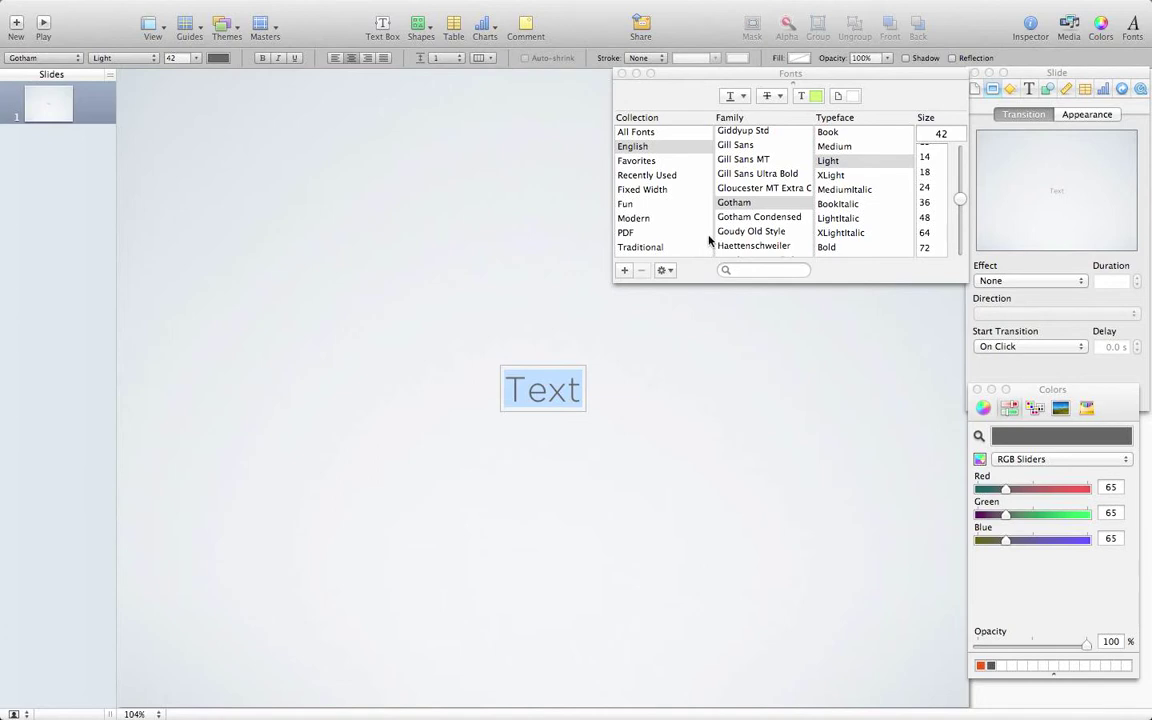
Step: Try Gill Sans, Gotham and Bold Italic on the word Text
{"action": "left_click", "coordinate": [740, 145]}
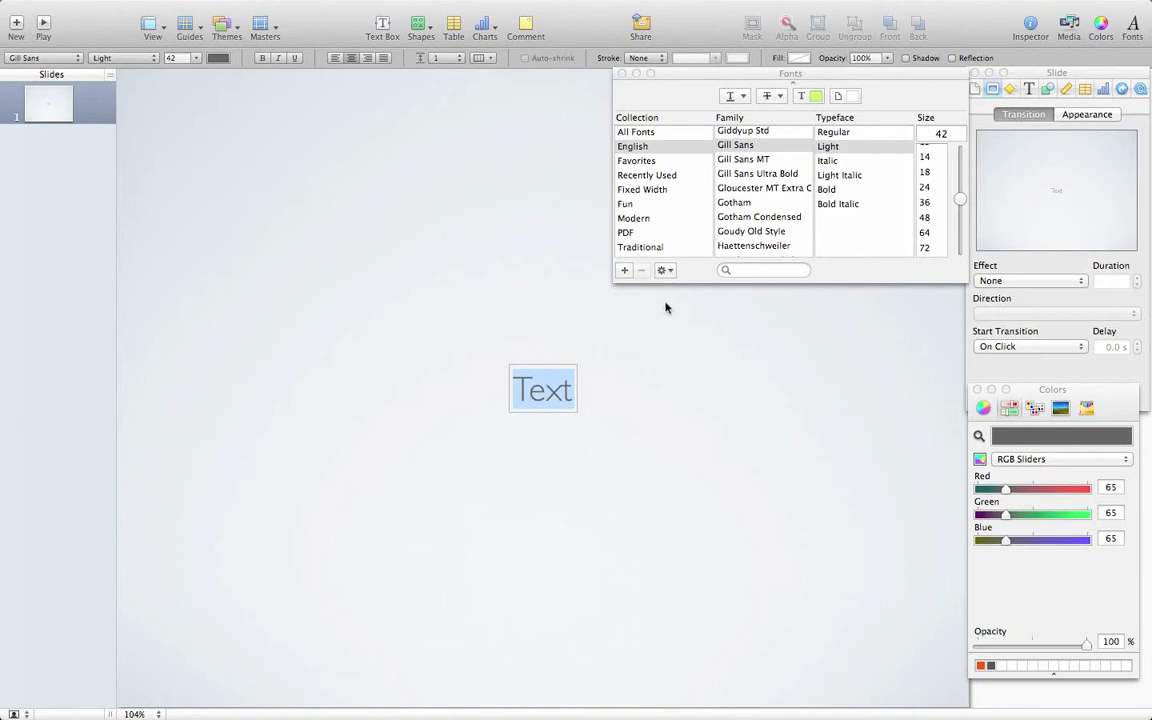
{"action": "left_click", "coordinate": [747, 205]}
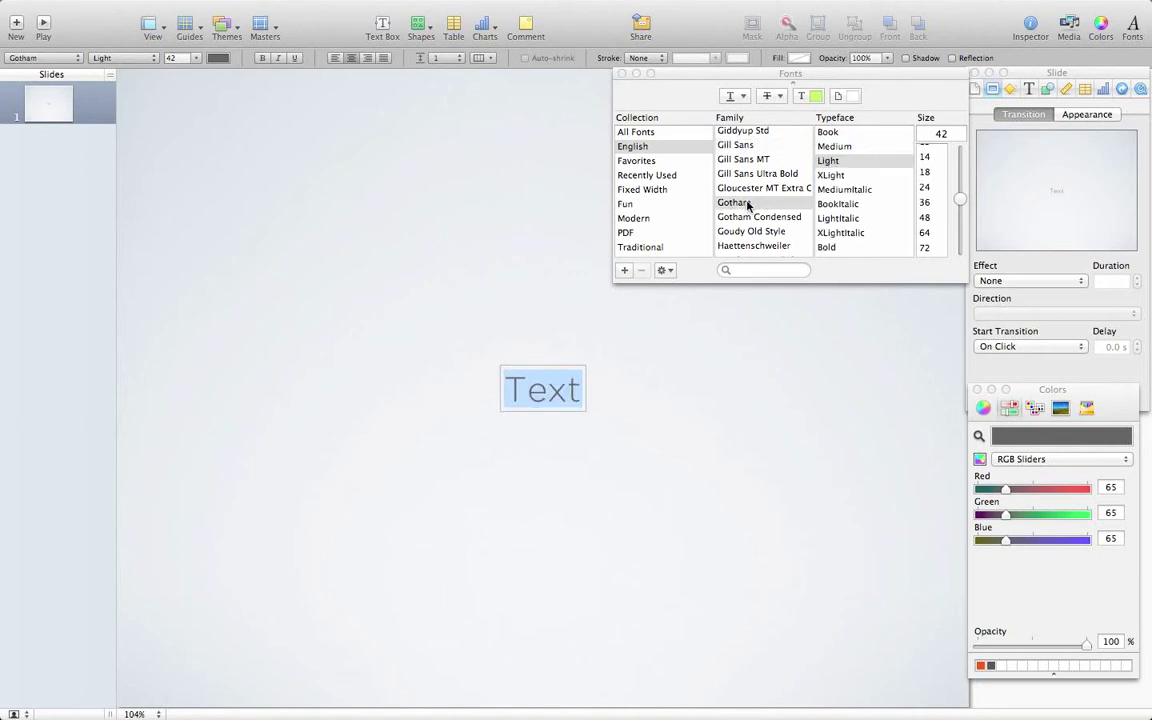
{"action": "left_click", "coordinate": [737, 145]}
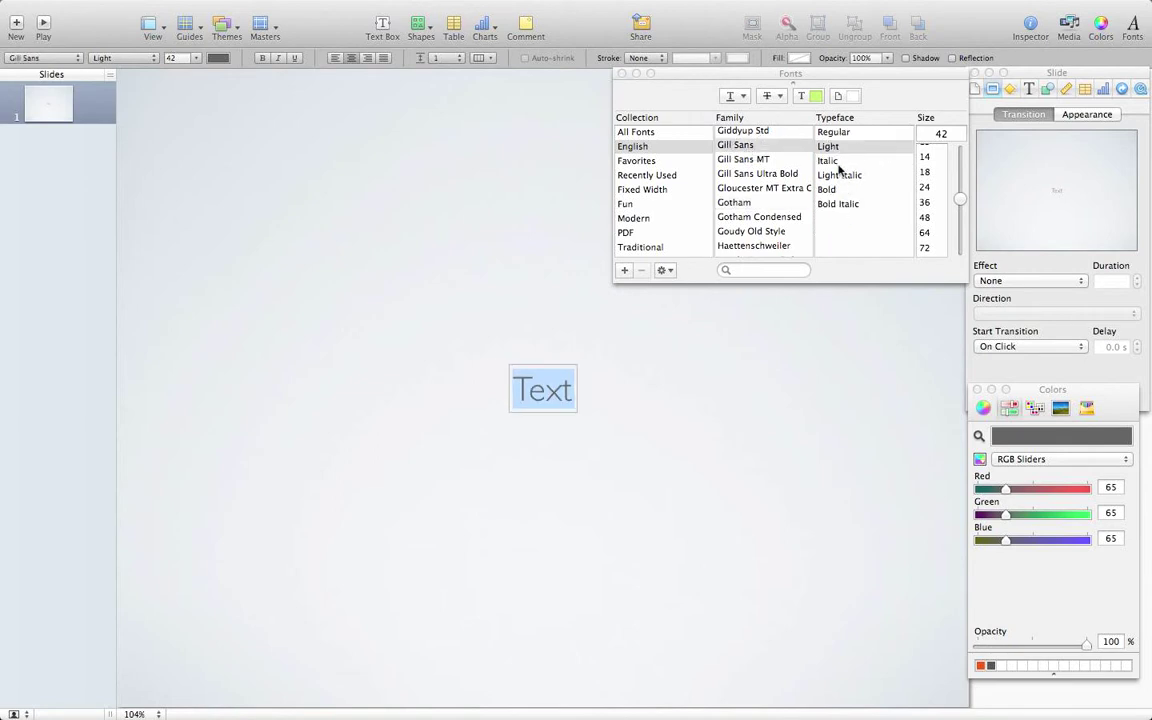
{"action": "left_click", "coordinate": [835, 204]}
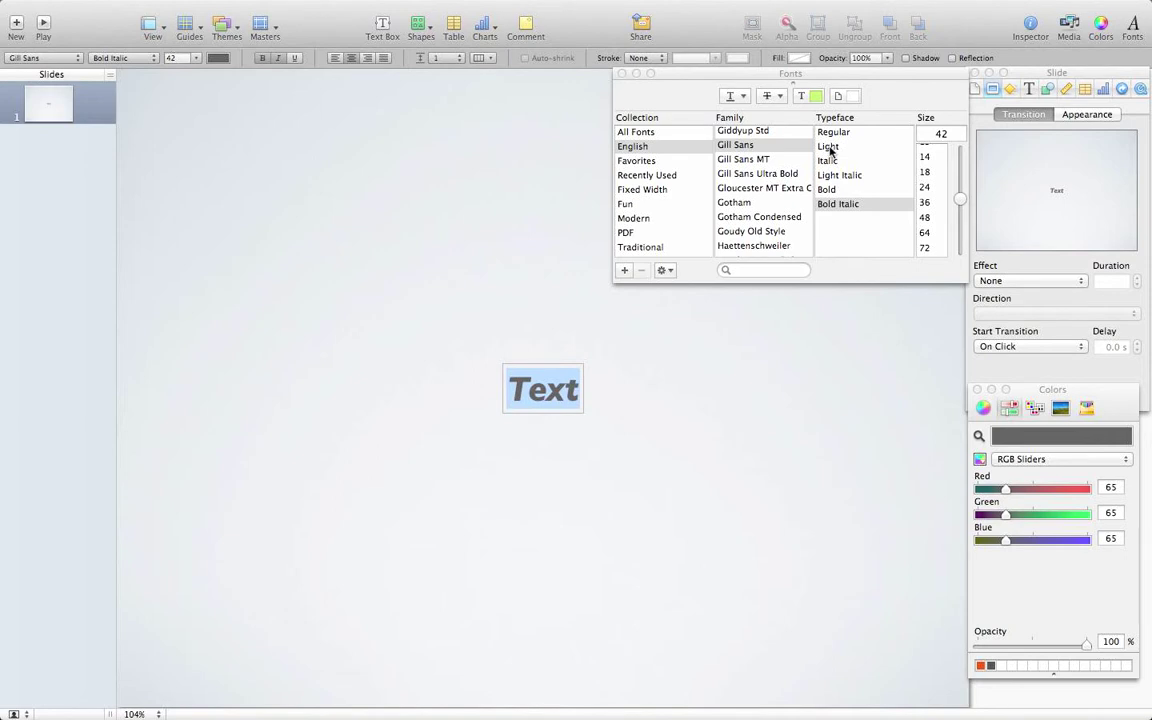
{"action": "left_click", "coordinate": [742, 202]}
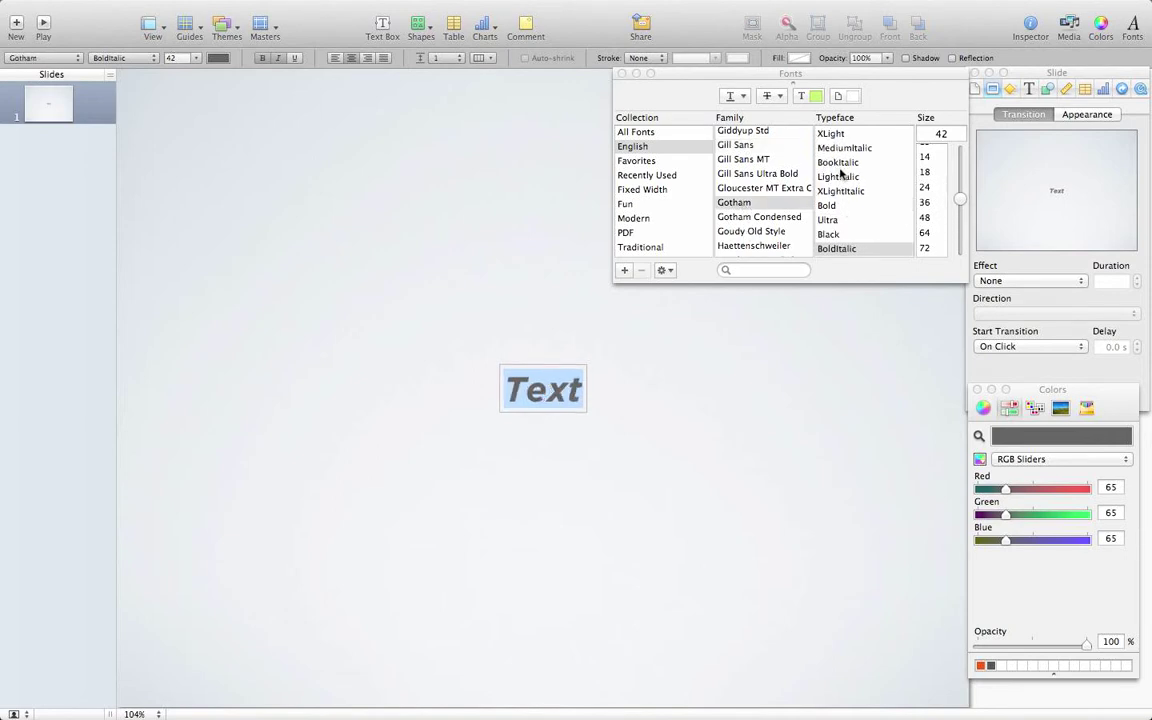
Step: Set the word Text to Gotham Light at size 72
{"action": "scroll", "coordinate": [840, 235], "scroll_direction": "down", "scroll_amount": 3}
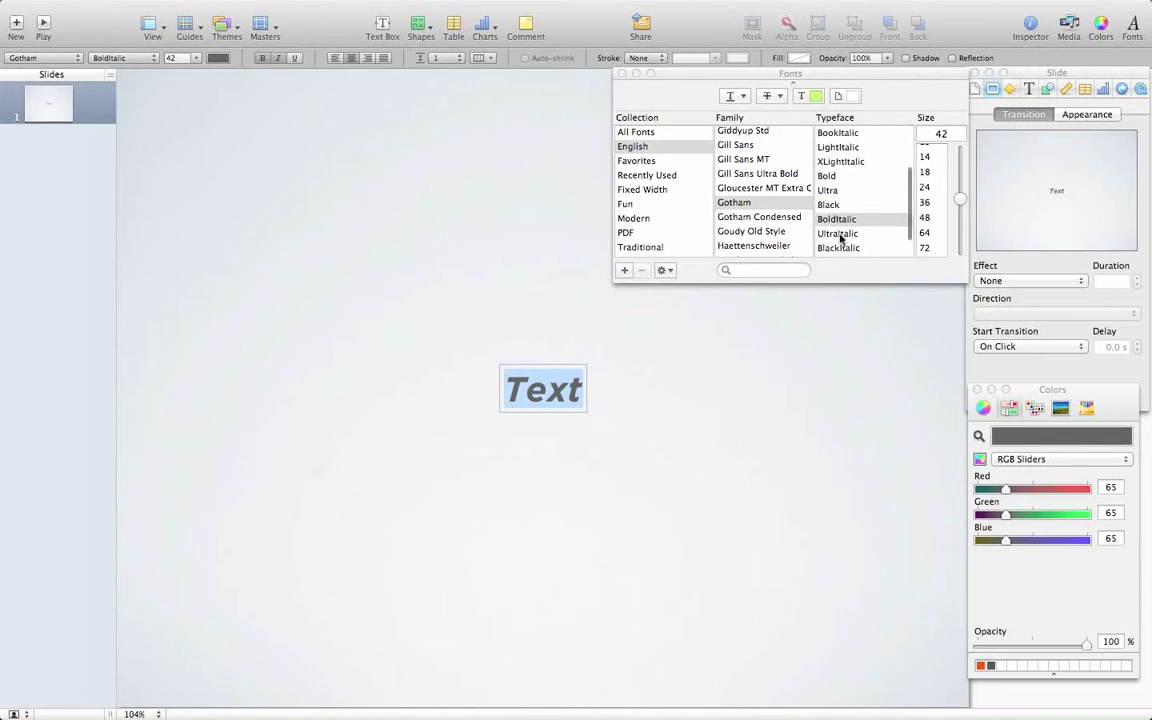
{"action": "scroll", "coordinate": [840, 236], "scroll_direction": "up", "scroll_amount": 5}
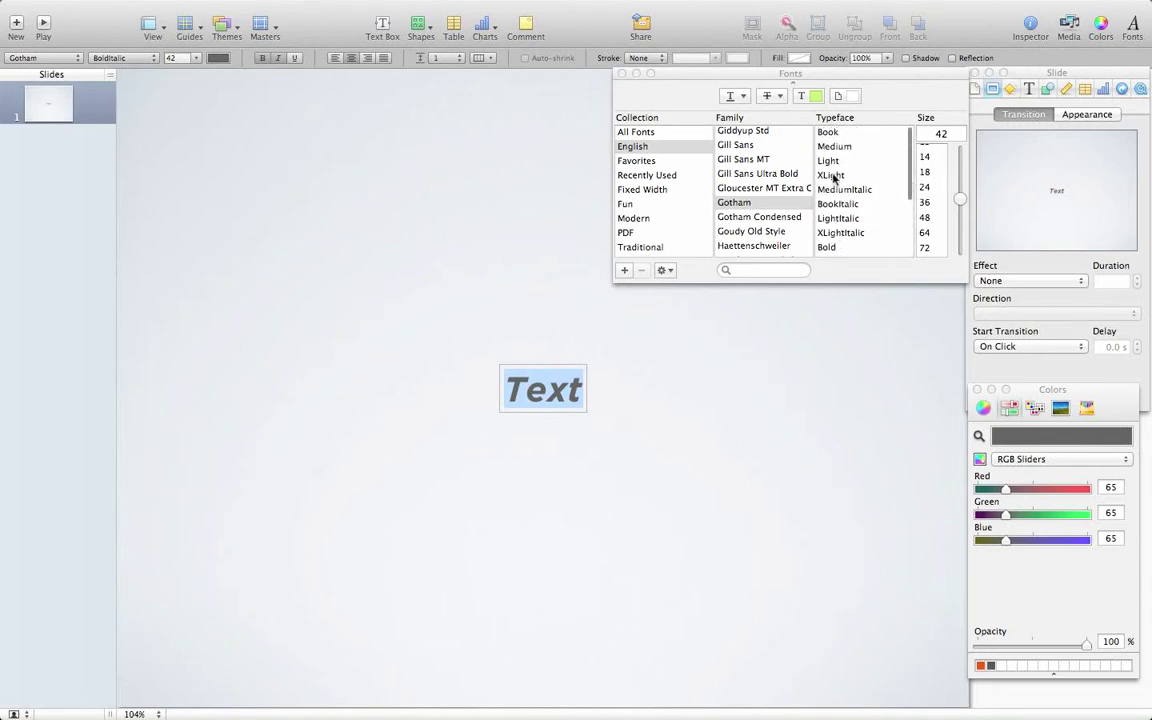
{"action": "left_click", "coordinate": [829, 161]}
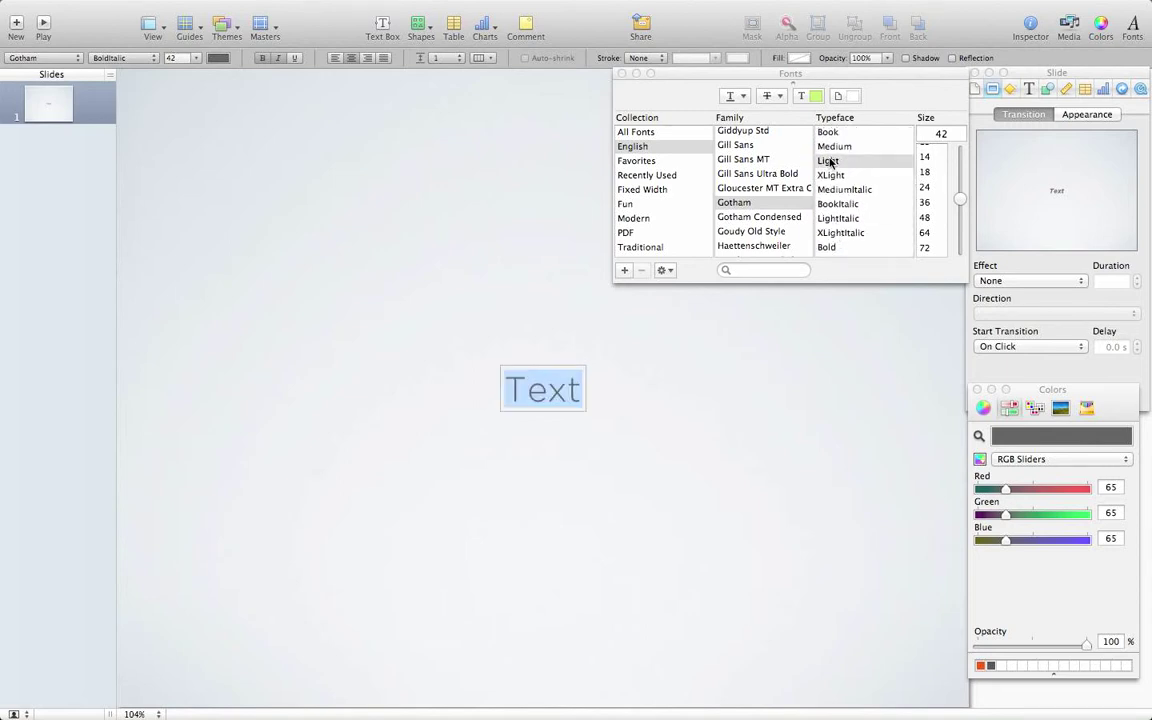
{"action": "left_click", "coordinate": [925, 248]}
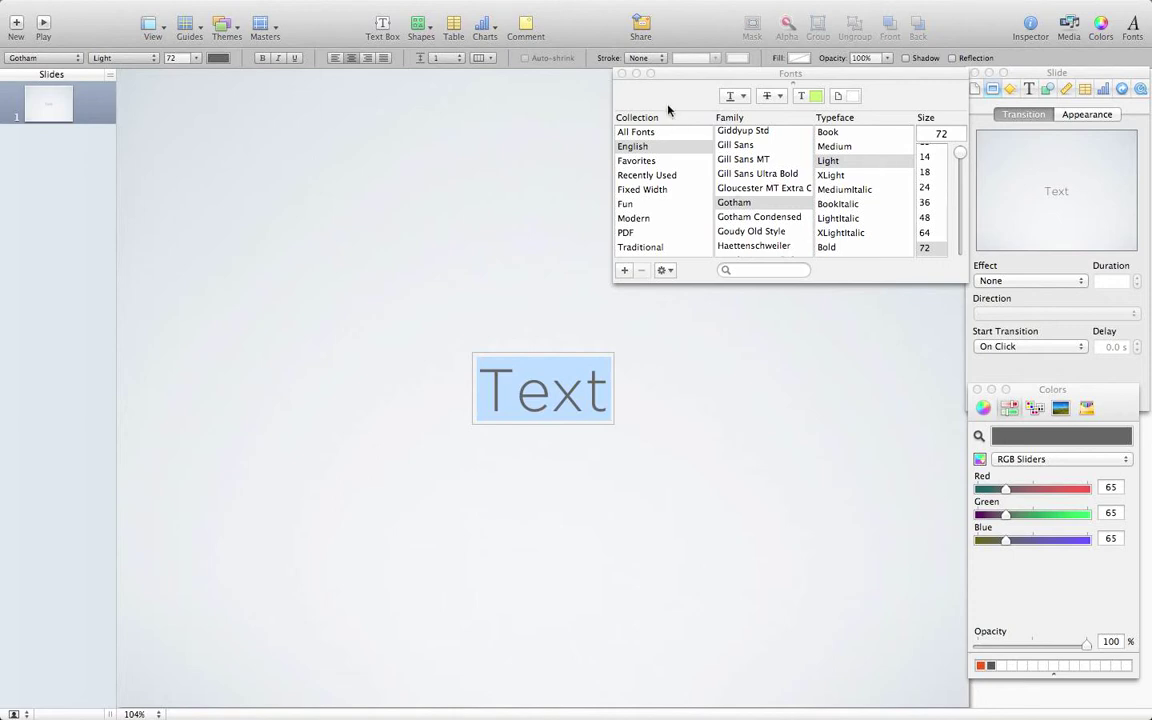
Step: Close the Fonts panel and switch the Colors window to RGB Sliders
{"action": "left_click", "coordinate": [621, 75]}
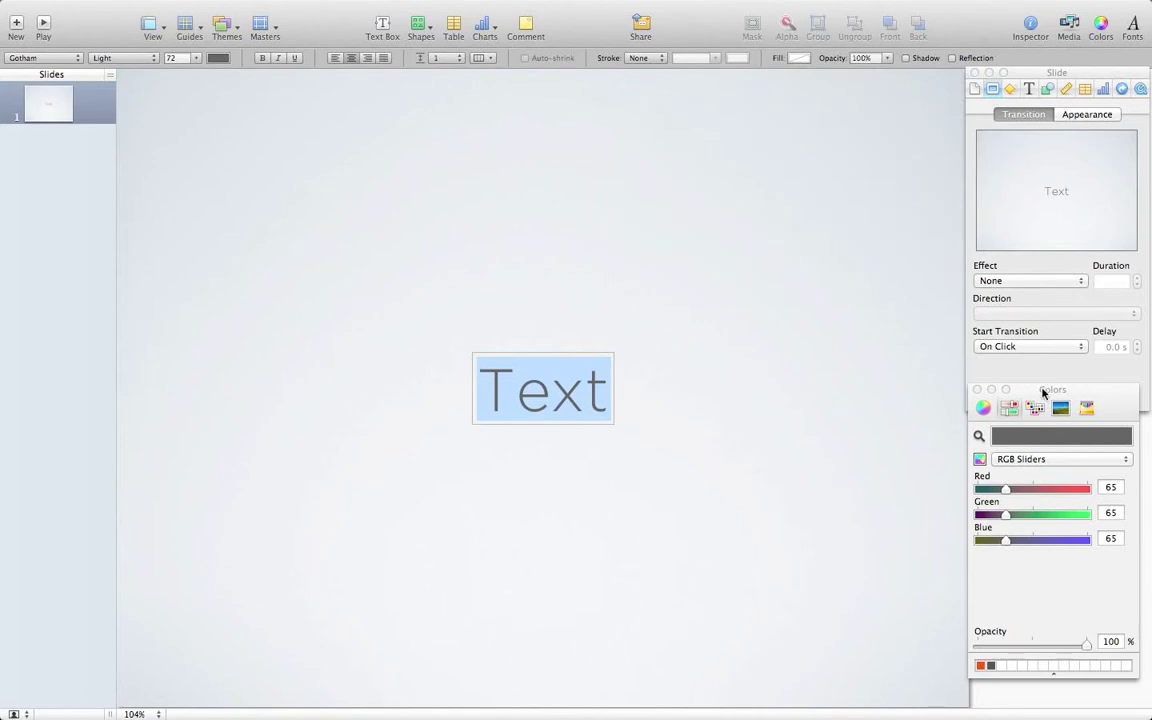
{"action": "left_click", "coordinate": [983, 408]}
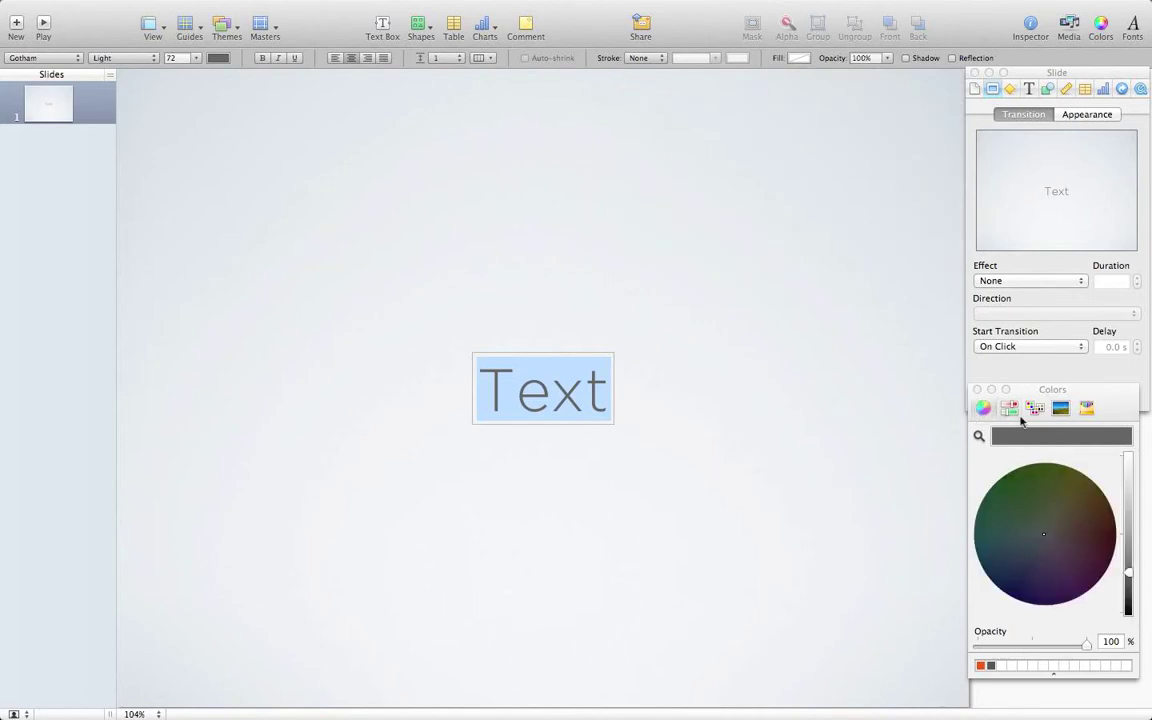
{"action": "left_click", "coordinate": [1009, 409]}
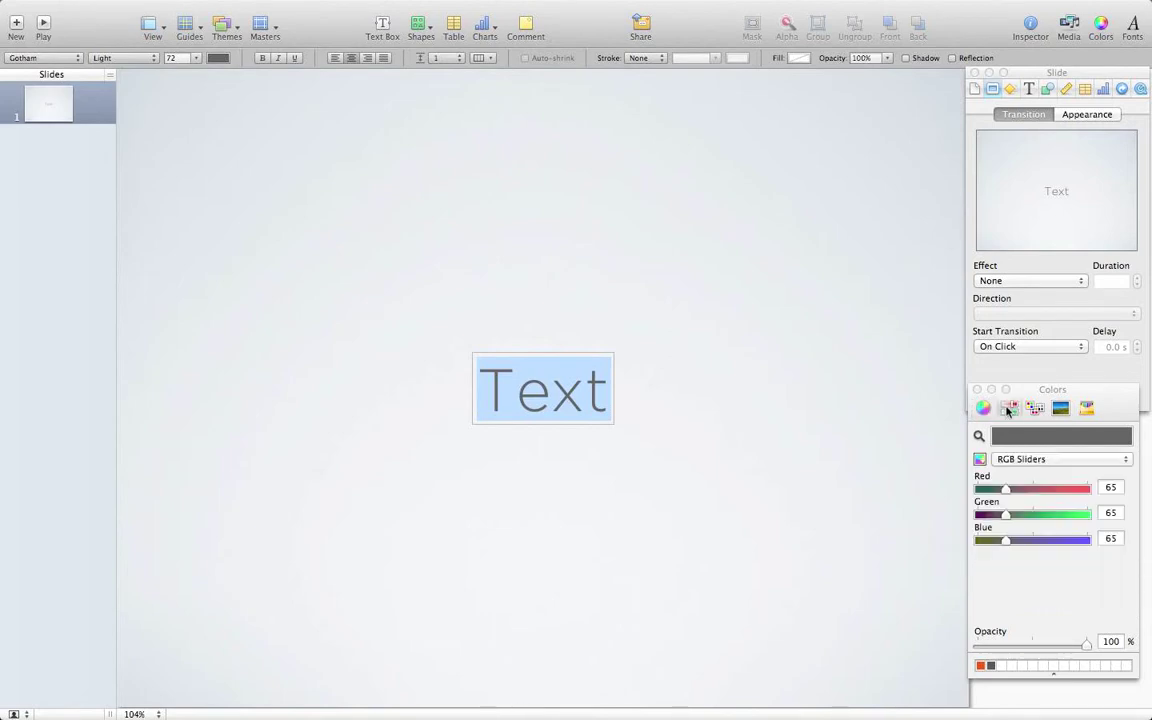
{"action": "left_click", "coordinate": [1045, 460]}
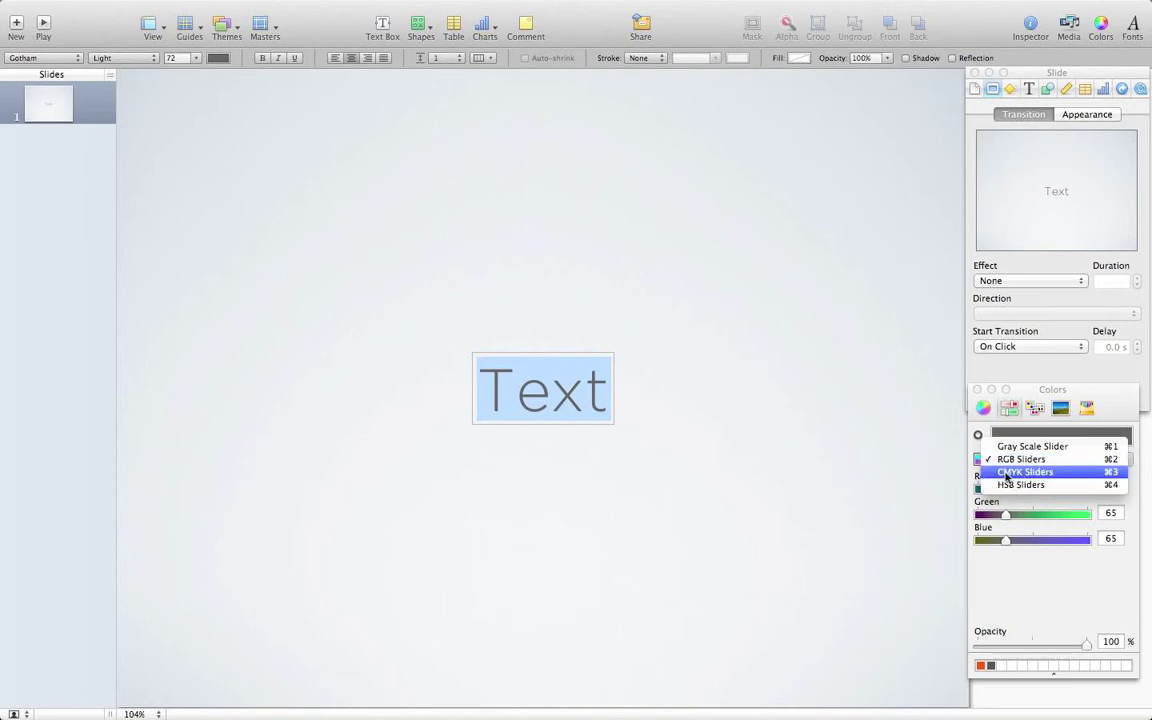
{"action": "left_click", "coordinate": [1021, 461]}
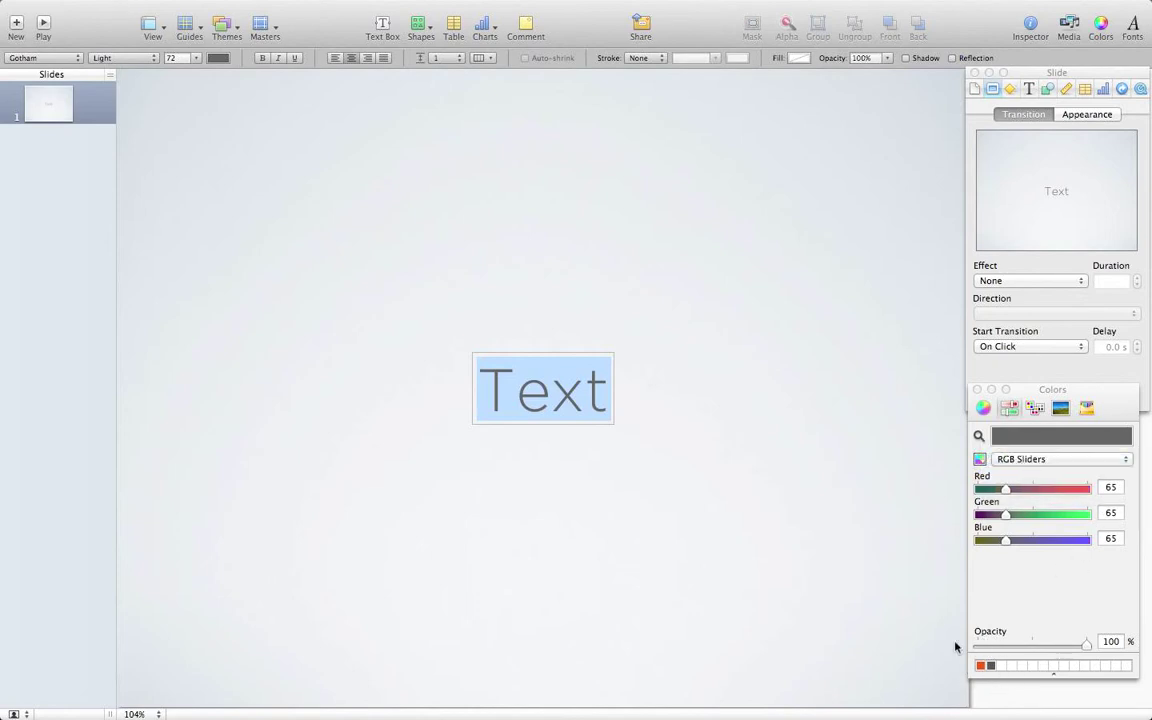
Step: Colour the word Text orange (RGB 231, 88, 2) using the saved swatch
{"action": "left_click", "coordinate": [1110, 486]}
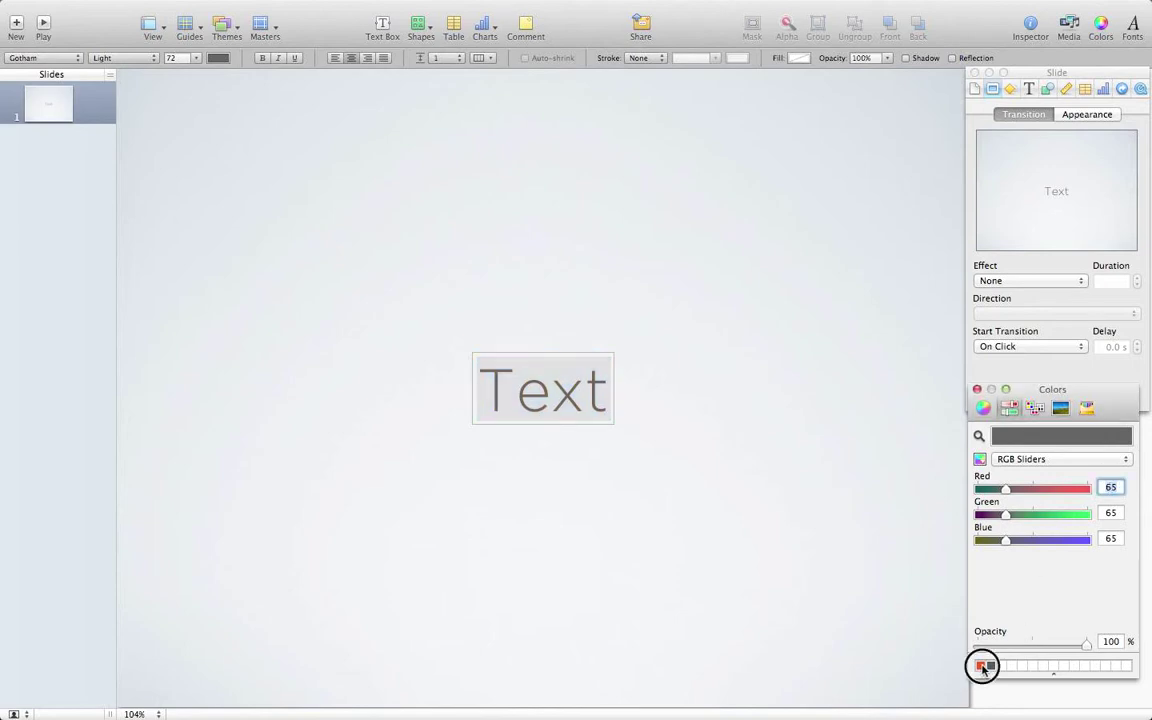
{"action": "left_click", "coordinate": [982, 665]}
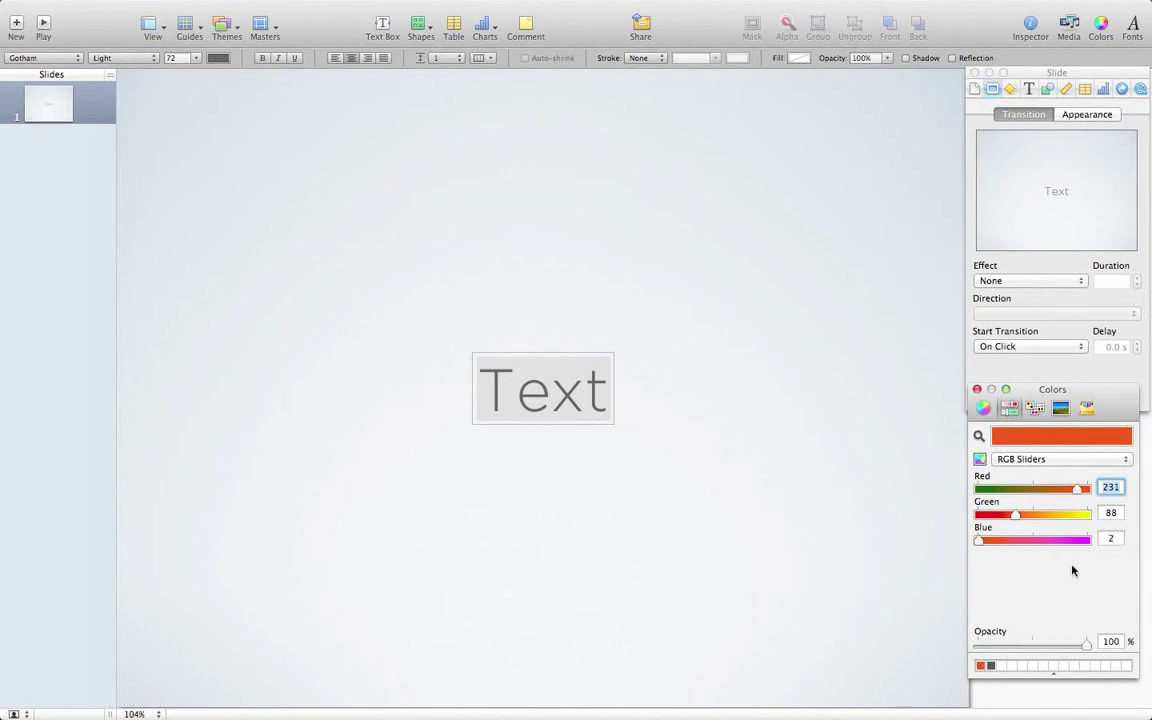
{"action": "left_click", "coordinate": [980, 666]}
{"action": "left_click", "coordinate": [572, 397]}
{"action": "double_click", "coordinate": [572, 397]}
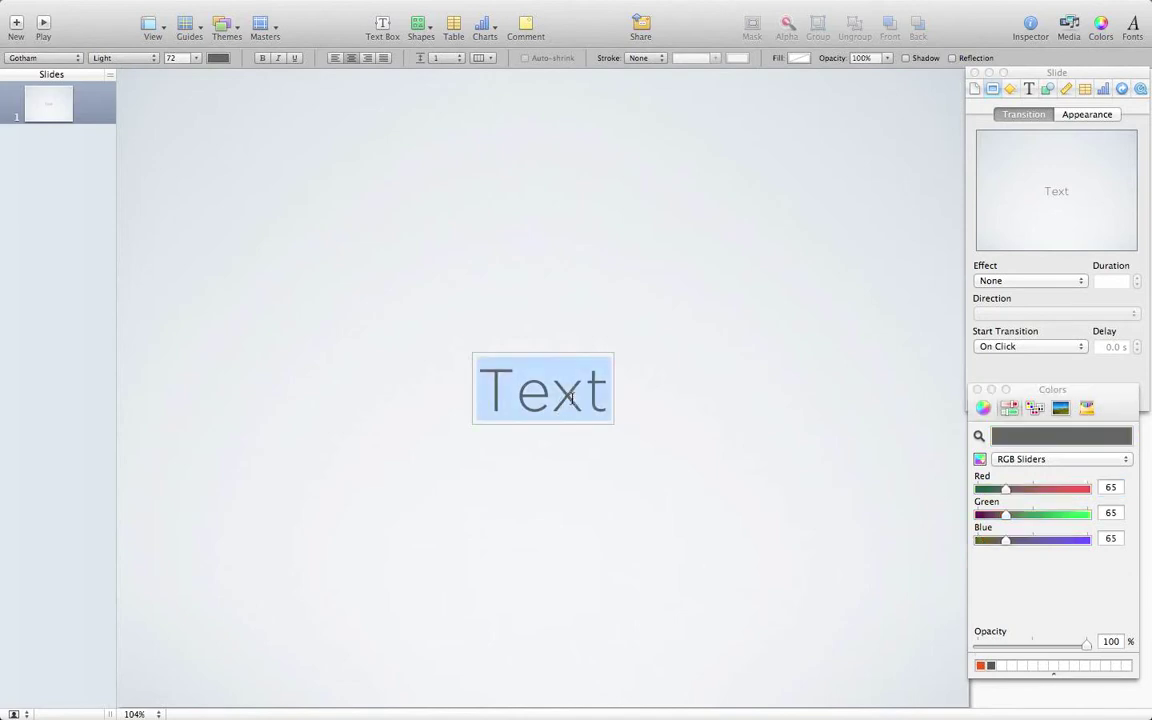
{"action": "left_click", "coordinate": [980, 666]}
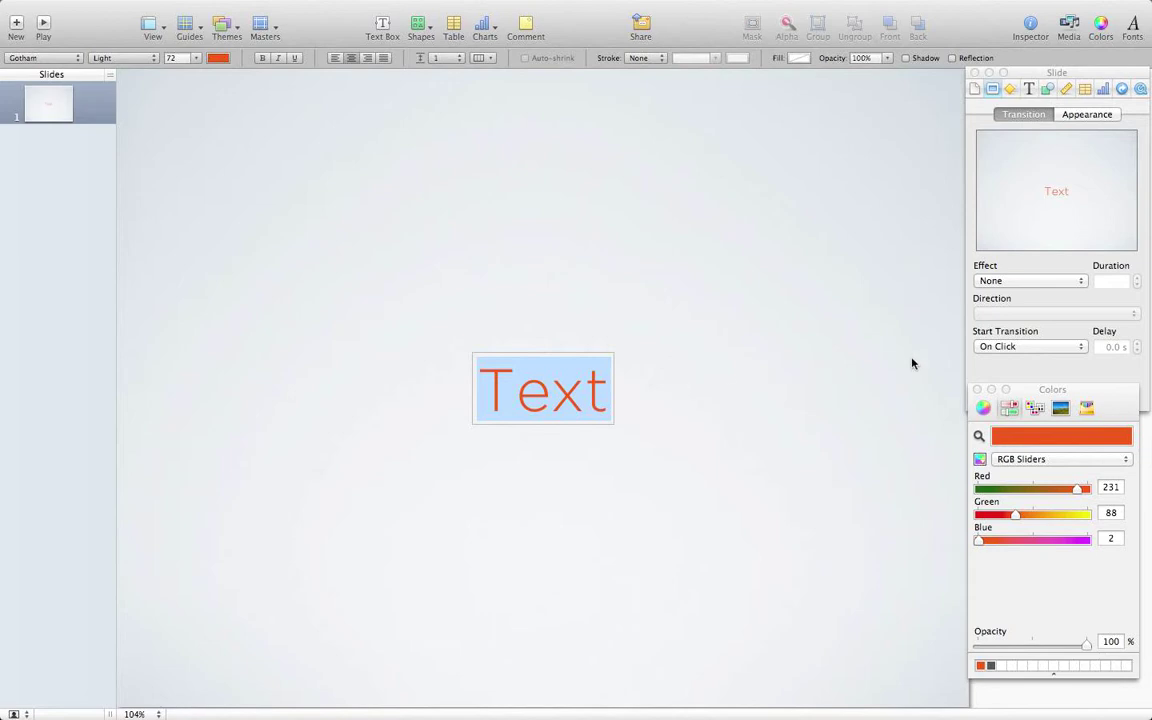
Step: Close the Colors window and duplicate slide 1 with Edit > Duplicate
{"action": "left_click", "coordinate": [978, 390]}
{"action": "left_click", "coordinate": [699, 492]}
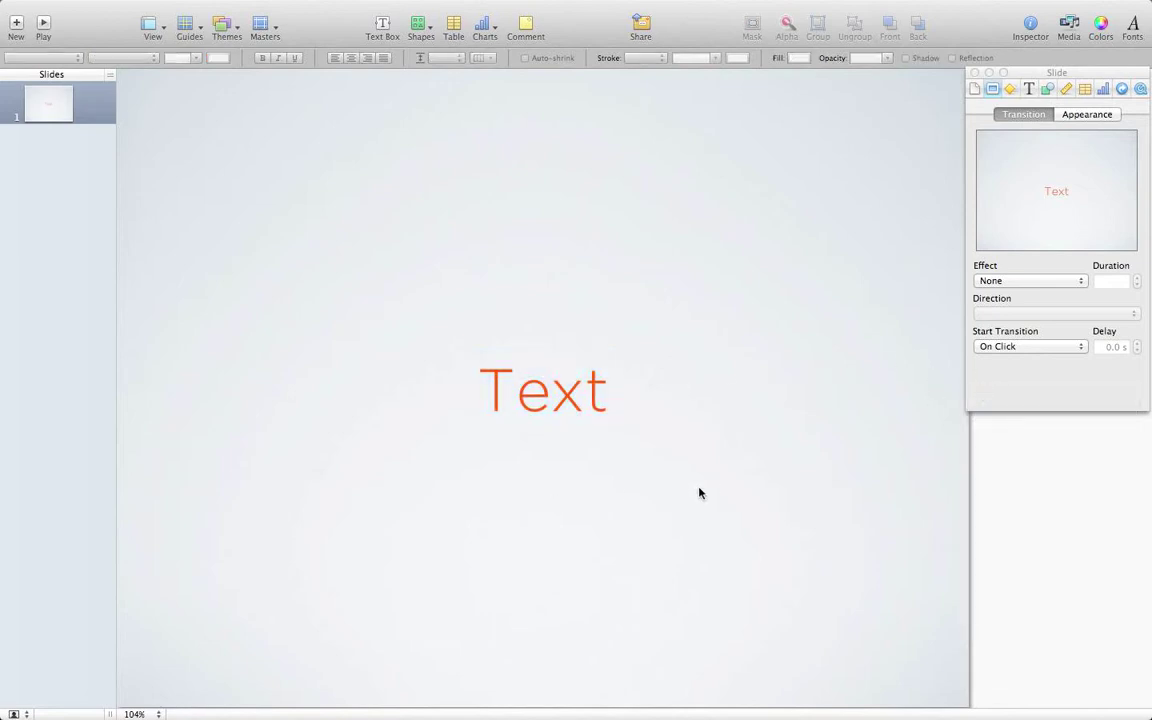
{"action": "left_click", "coordinate": [545, 390]}
{"action": "double_click", "coordinate": [542, 386]}
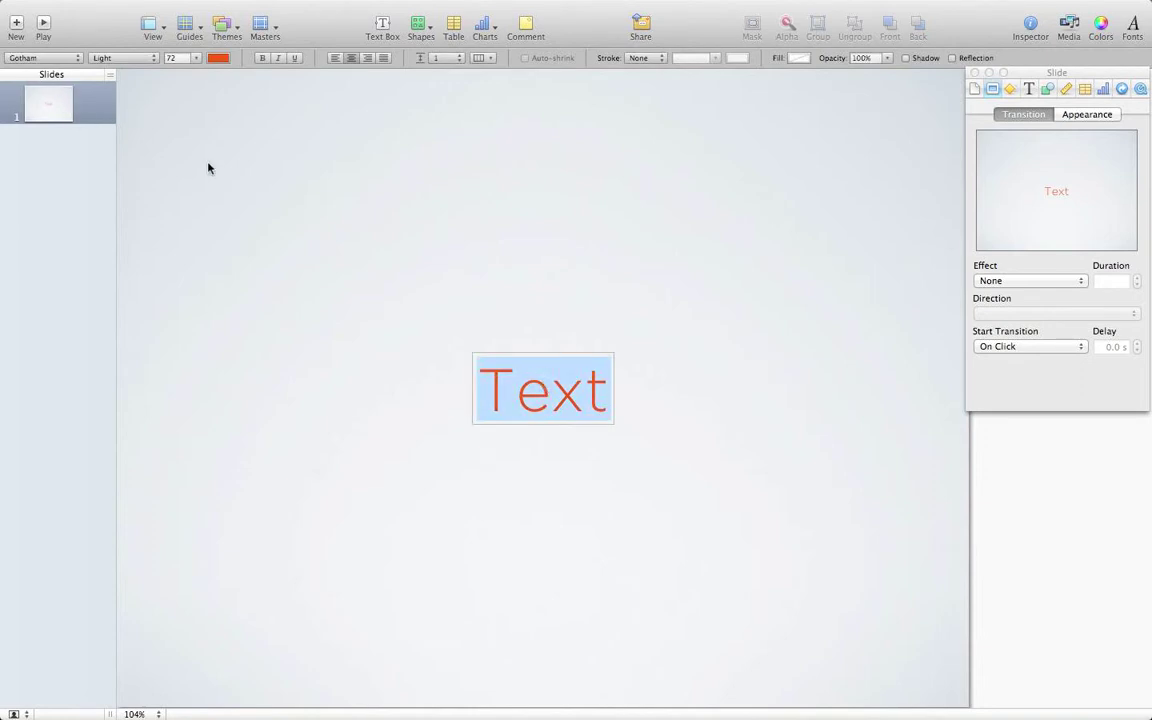
{"action": "left_click", "coordinate": [62, 113]}
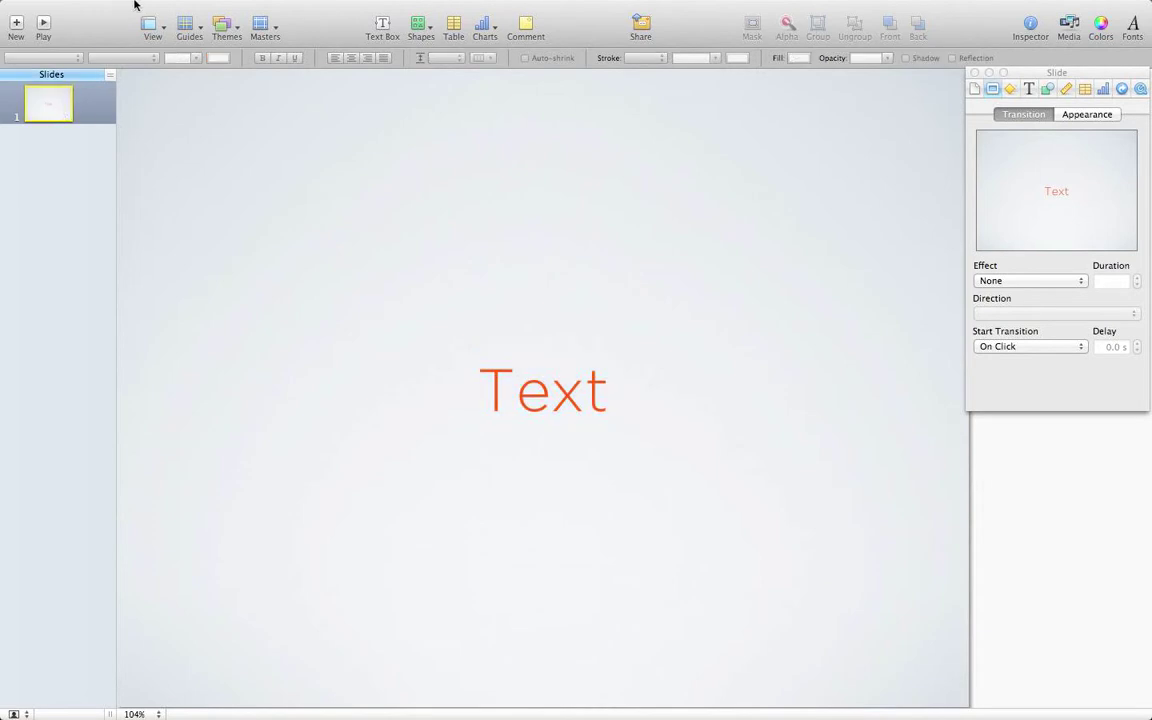
{"action": "left_click", "coordinate": [150, 8]}
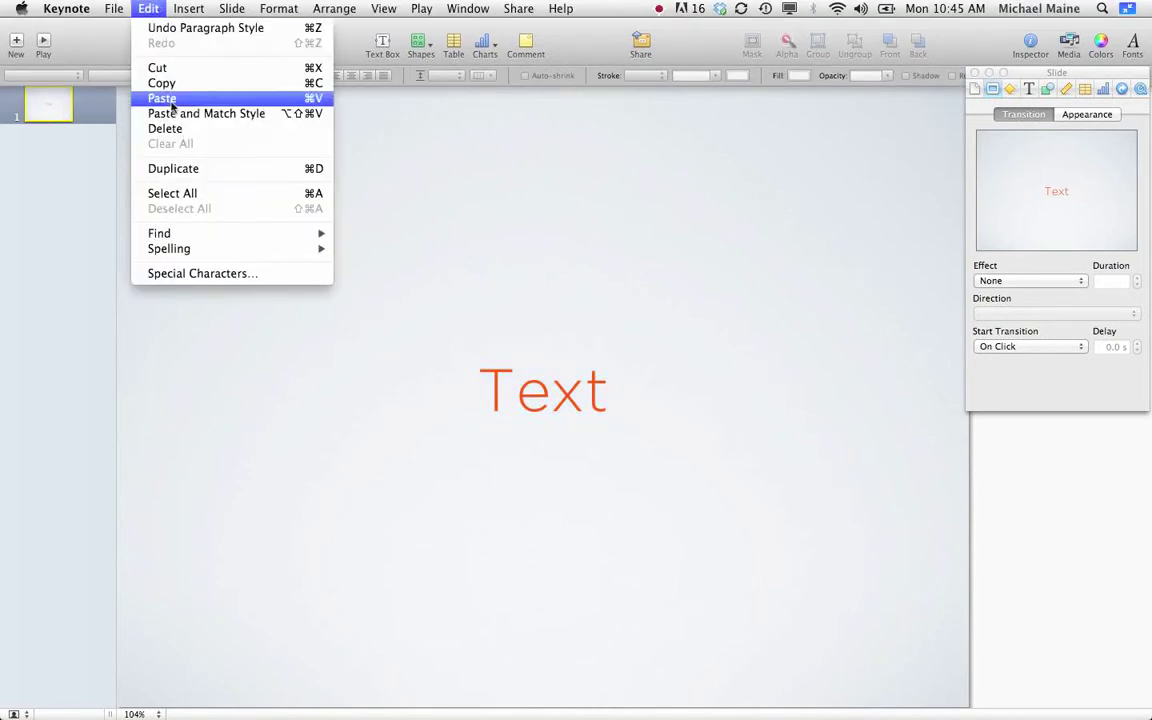
{"action": "left_click", "coordinate": [170, 168]}
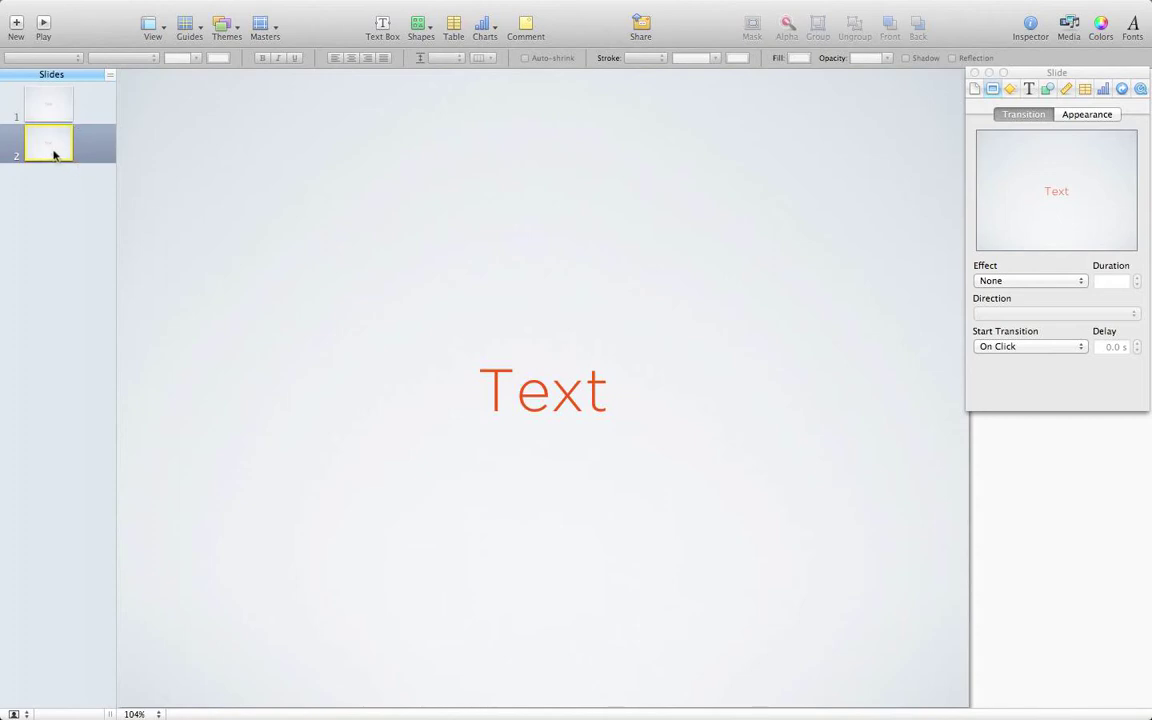
Step: Duplicate the slide with Cmd-D until the deck has ten slides
{"action": "key", "text": "super+d"}
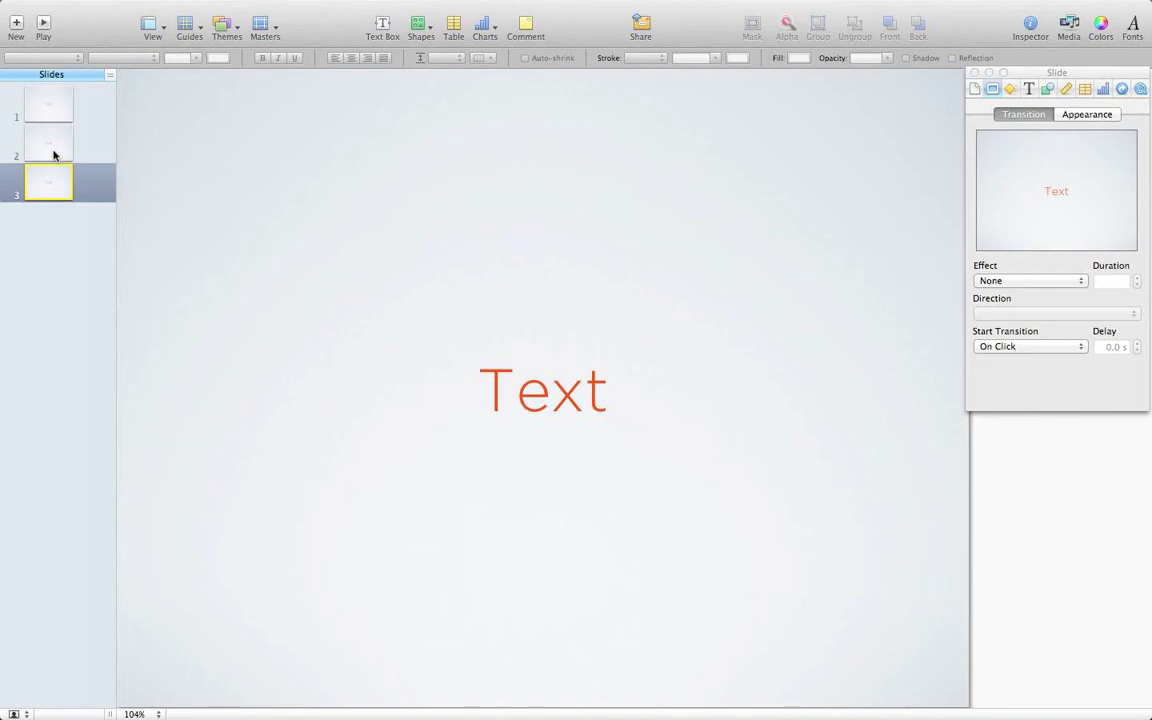
{"action": "key", "text": "super+d"}
{"action": "key", "text": "super+d"}
{"action": "key", "text": "super+d"}
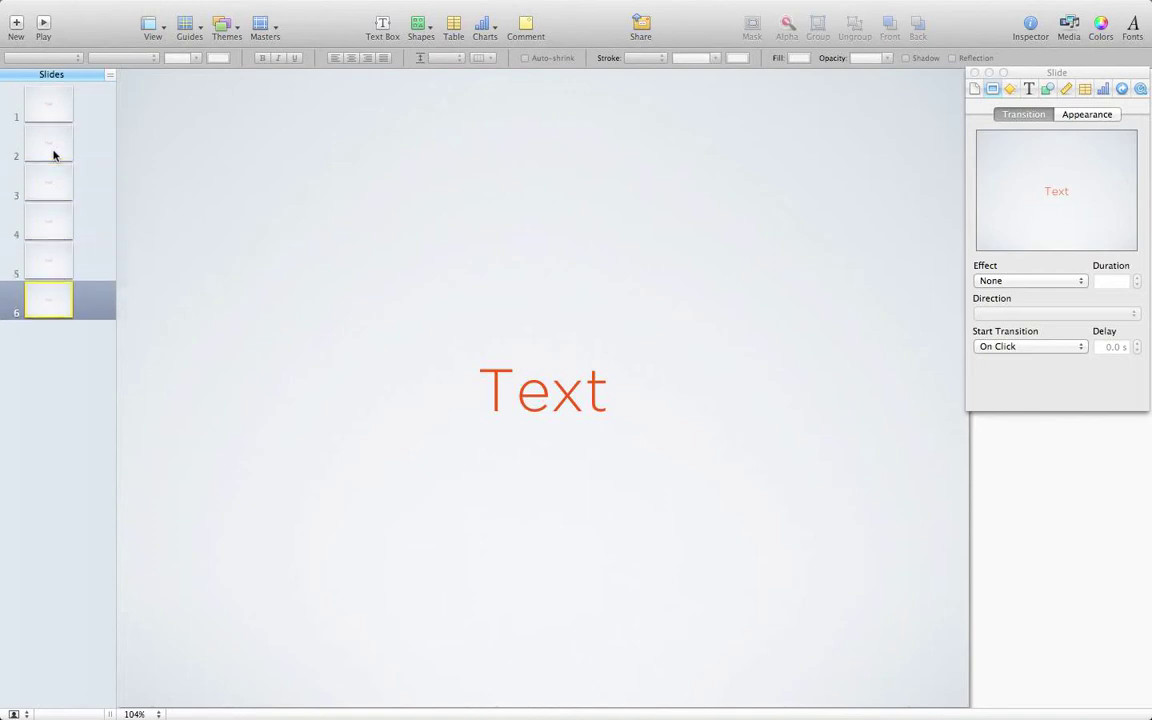
{"action": "key", "text": "super+d"}
{"action": "key", "text": "super+d"}
{"action": "key", "text": "super+d"}
{"action": "key", "text": "super+d"}
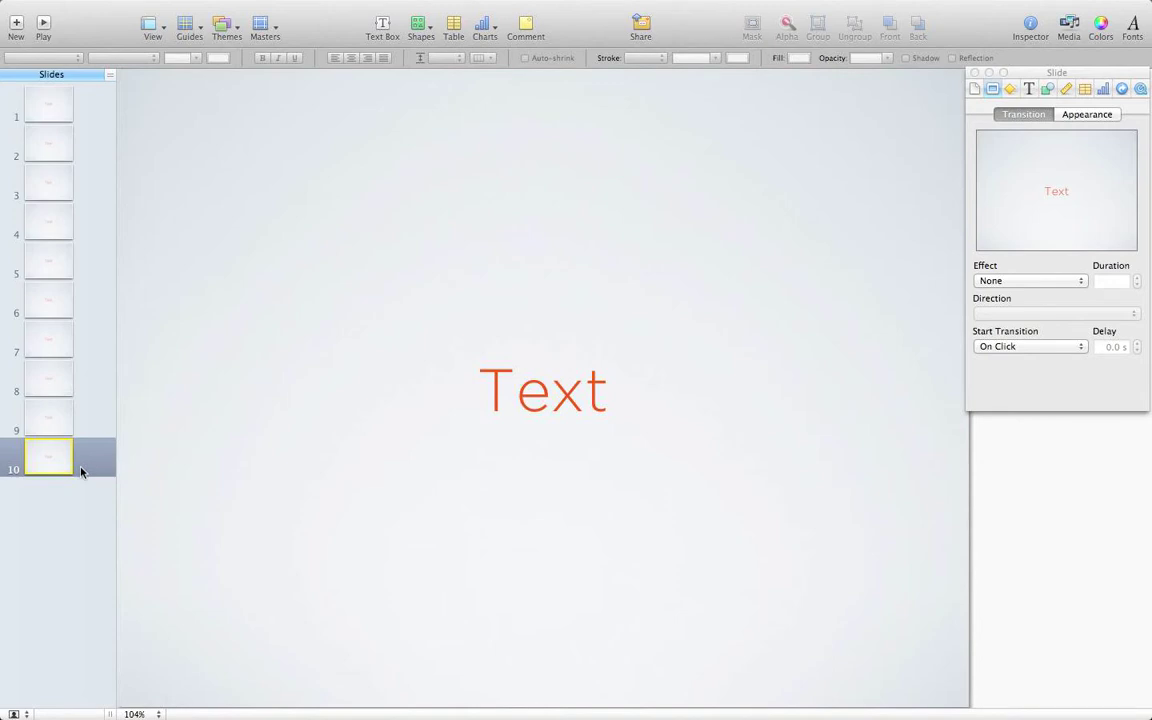
Step: Select all ten slides and duplicate them repeatedly to reach at least 60 slides
{"action": "left_click_drag", "start_coordinate": [93, 542], "coordinate": [49, 100]}
{"action": "key", "text": "super+d"}
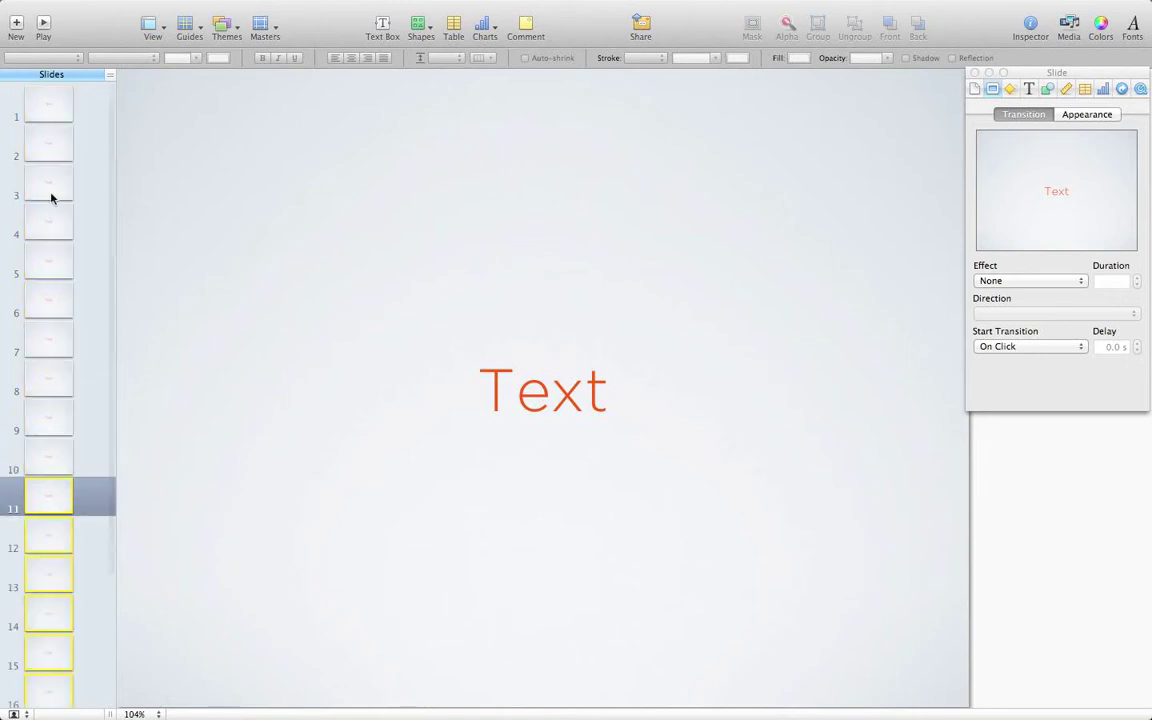
{"action": "scroll", "coordinate": [69, 522], "scroll_direction": "down", "scroll_amount": 2}
{"action": "scroll", "coordinate": [70, 520], "scroll_direction": "down", "scroll_amount": 2}
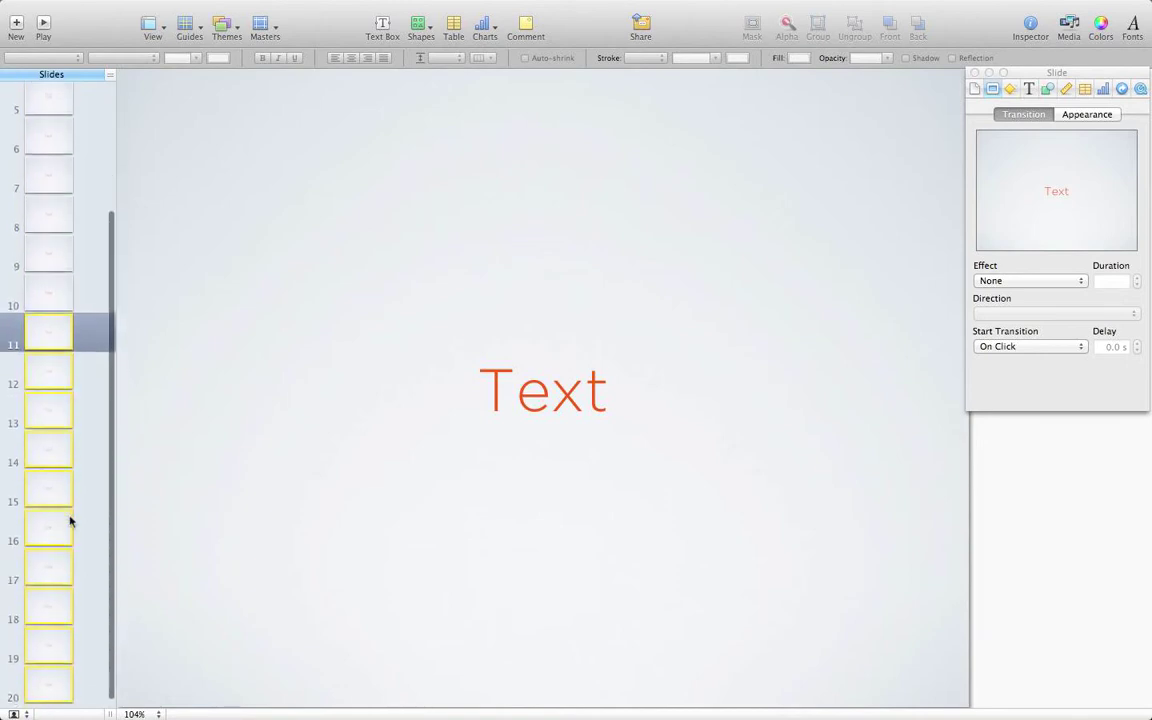
{"action": "key", "text": "super+d"}
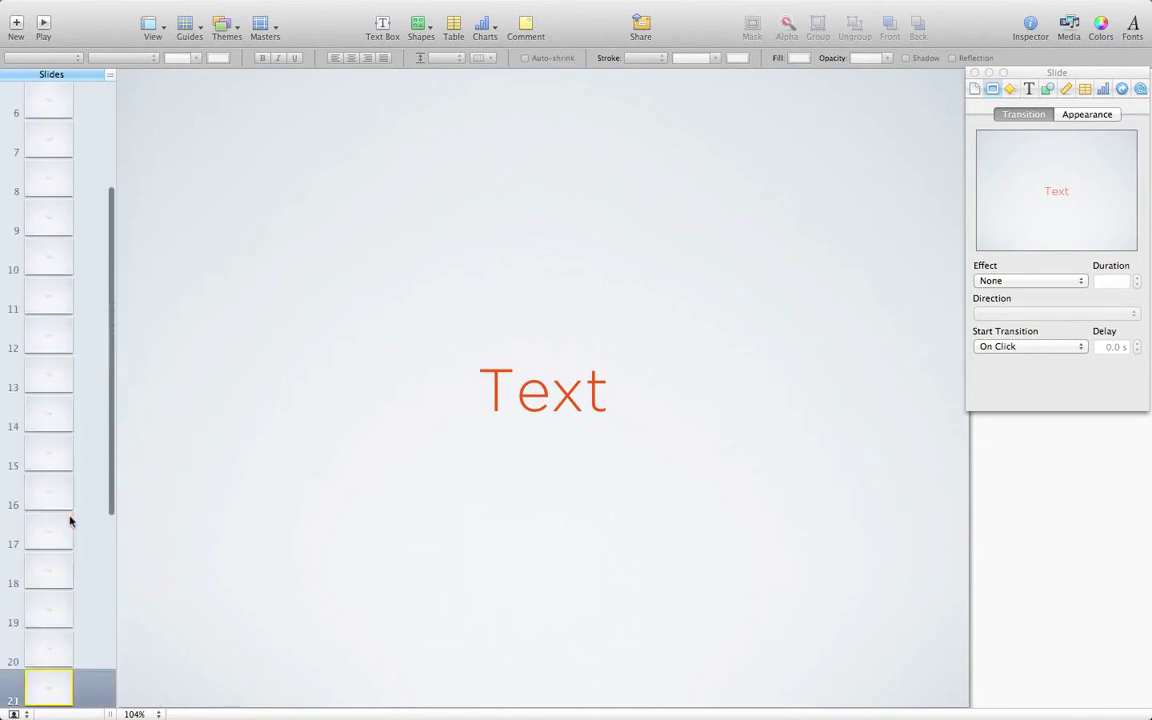
{"action": "key", "text": "super+d"}
{"action": "key", "text": "super+d"}
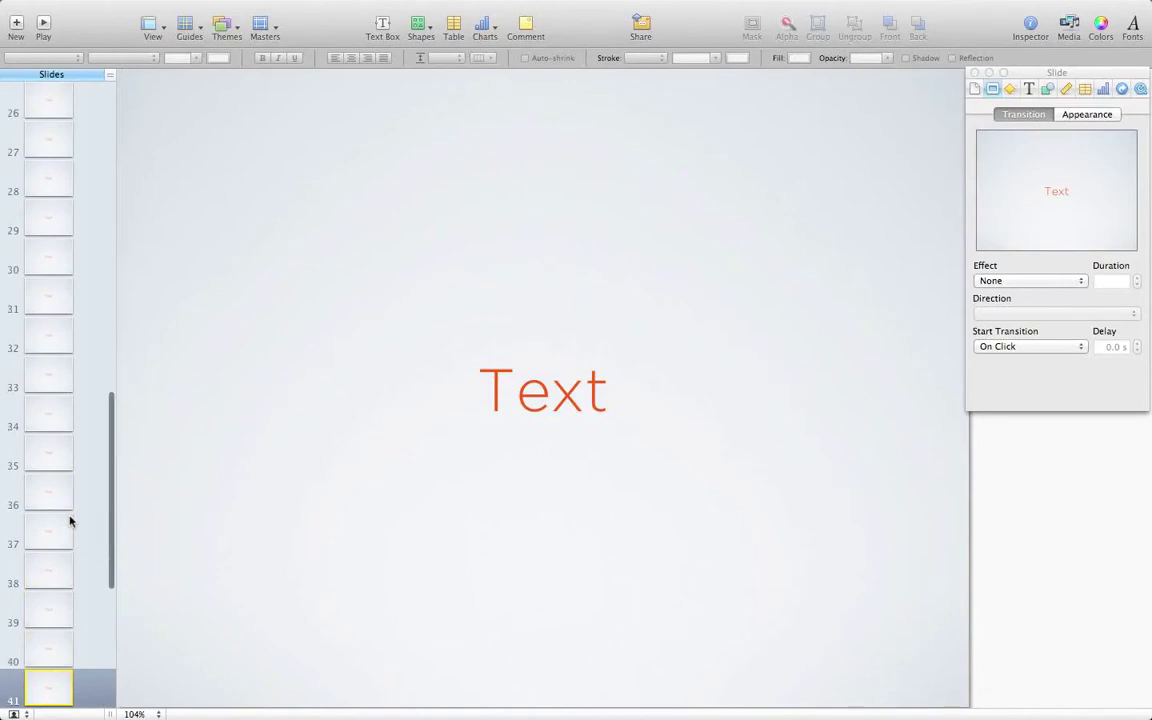
{"action": "key", "text": "super+d"}
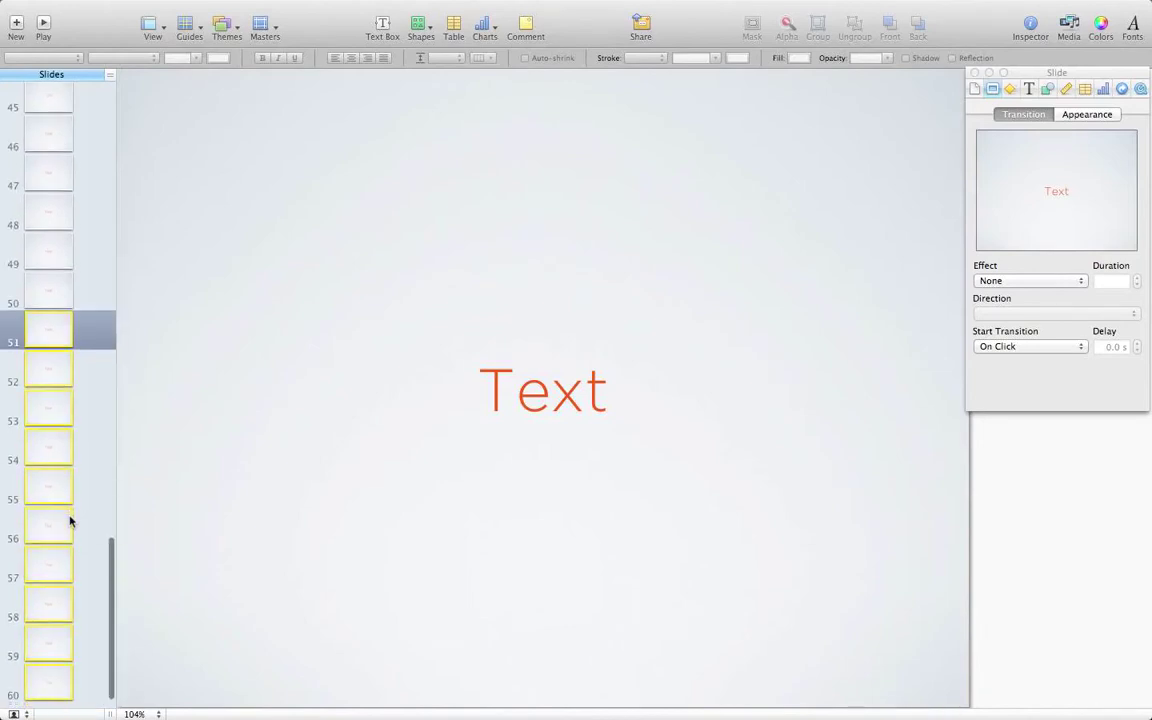
{"action": "scroll", "coordinate": [70, 520], "scroll_direction": "up", "scroll_amount": 10}
{"action": "scroll", "coordinate": [70, 520], "scroll_direction": "up", "scroll_amount": 5}
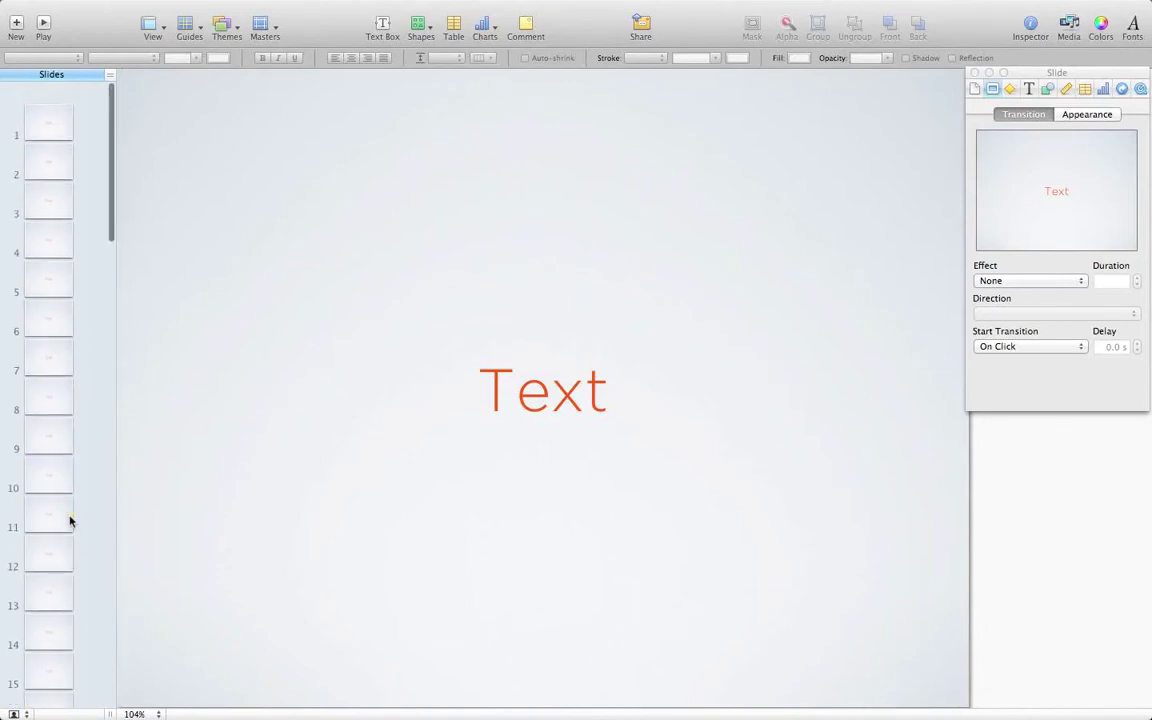
Step: Replace slide 1's Text with 'Hi'
{"action": "left_click", "coordinate": [57, 107]}
{"action": "double_click", "coordinate": [558, 392]}
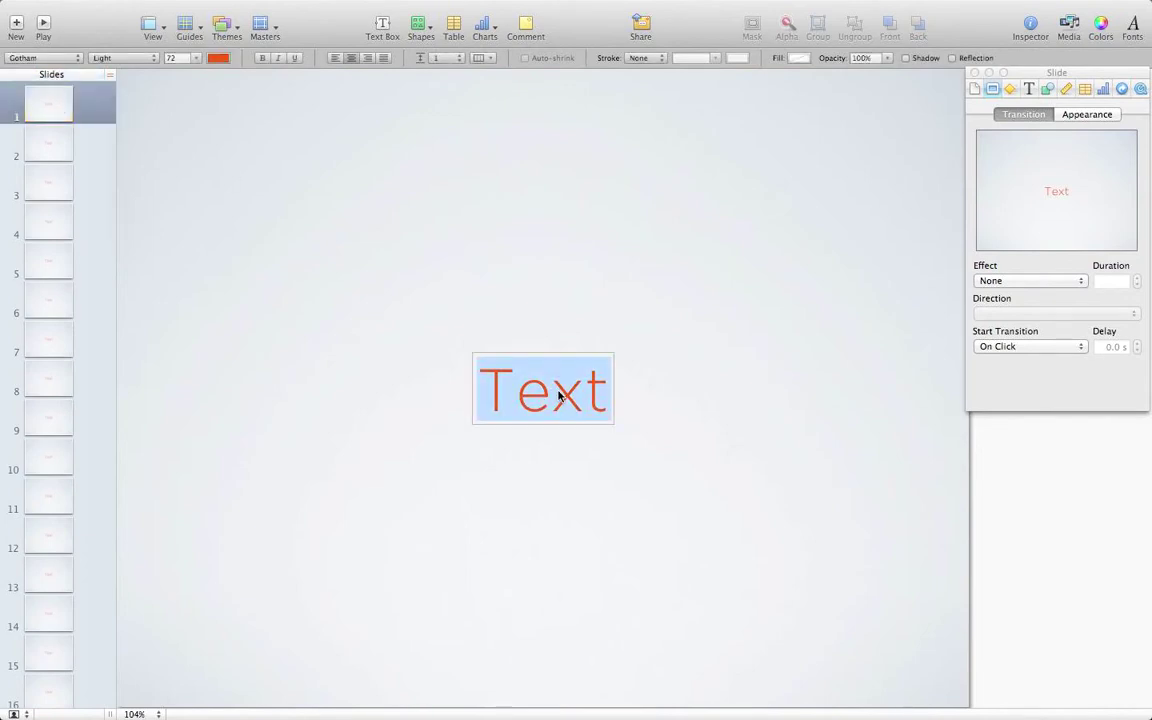
{"action": "type", "text": "Hi"}
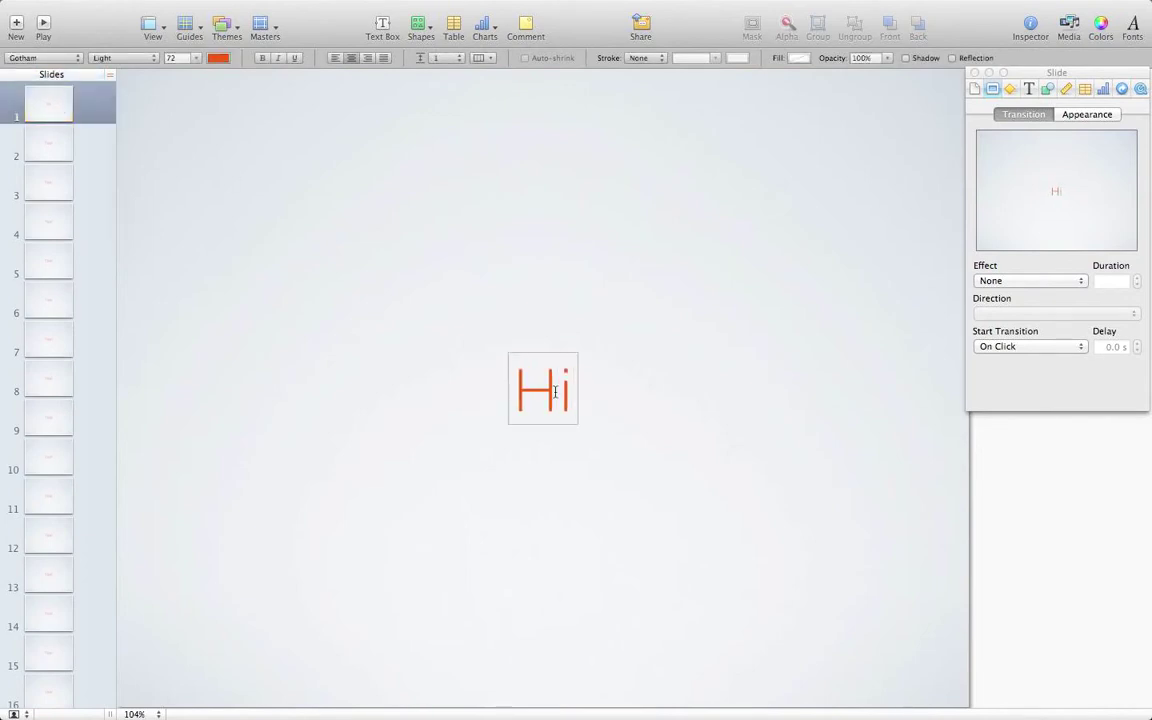
Step: Replace slide 2's Text with 'My name is...', retyping the trailing dots
{"action": "left_click", "coordinate": [60, 143]}
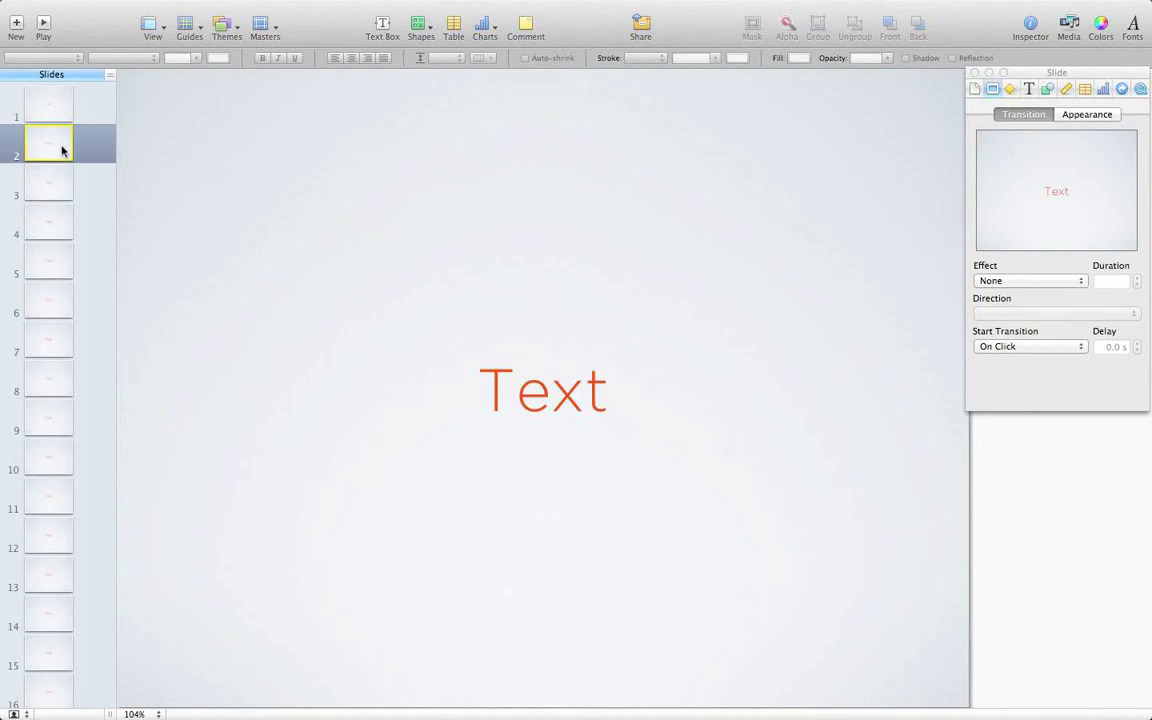
{"action": "double_click", "coordinate": [539, 384]}
{"action": "type", "text": "My name is"}
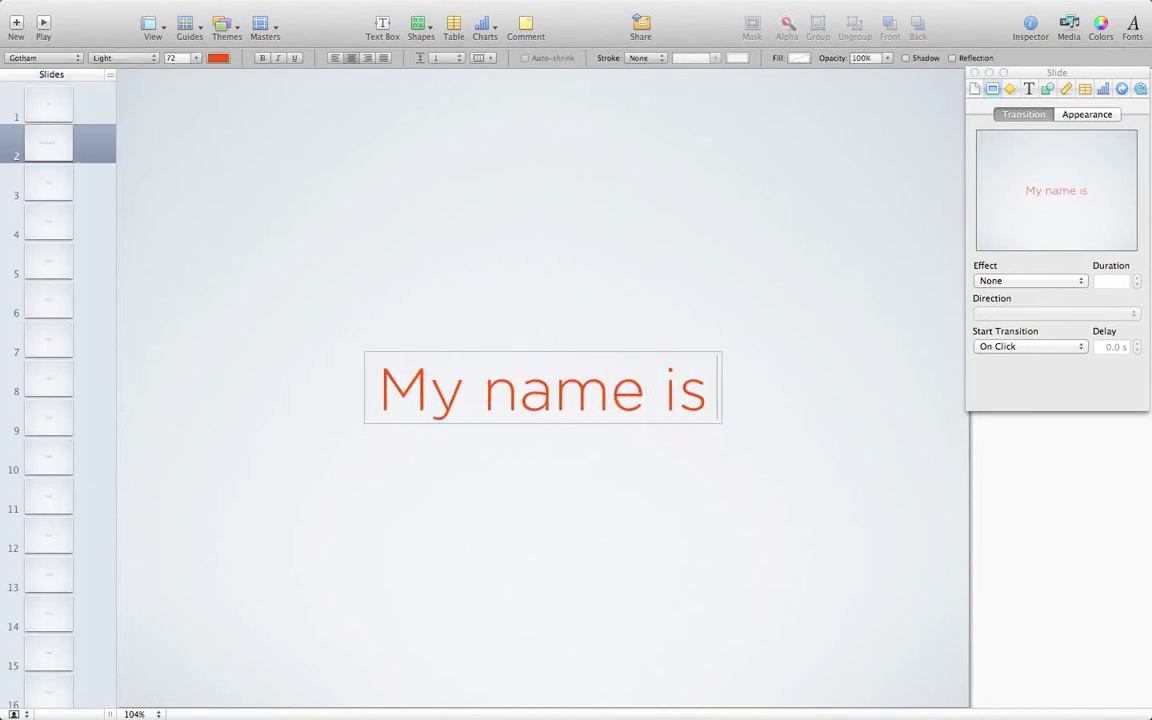
{"action": "type", "text": "..."}
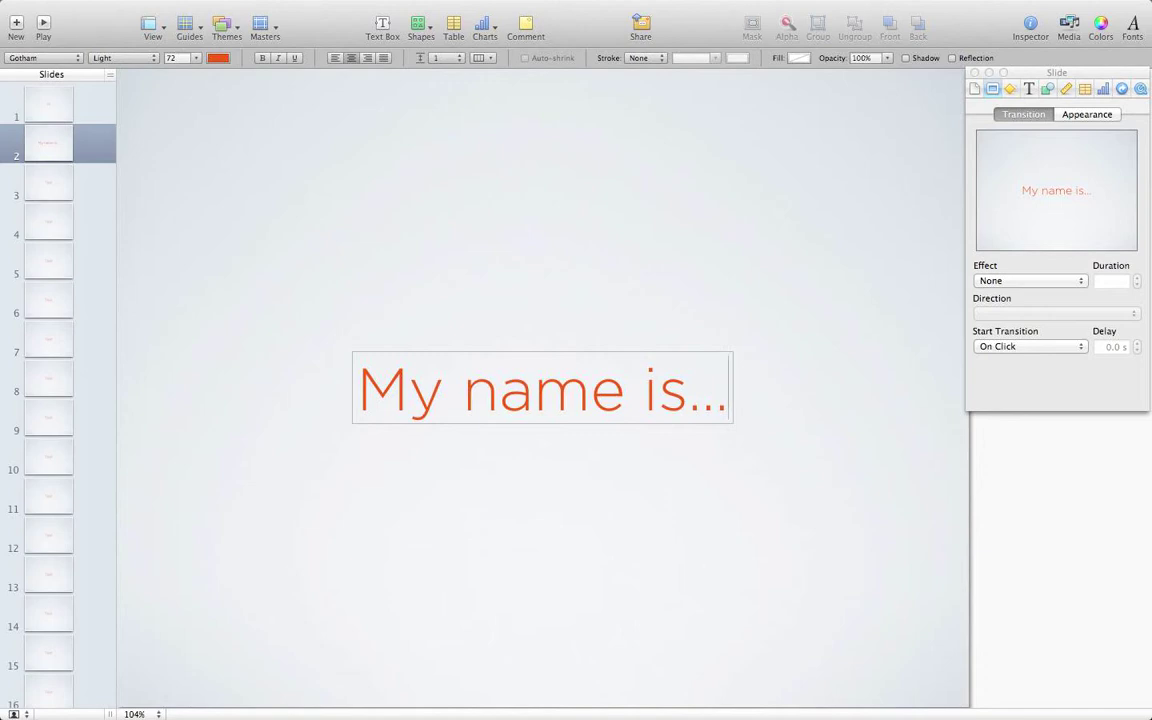
{"action": "key", "text": "BackSpace"}
{"action": "type", "text": "..."}
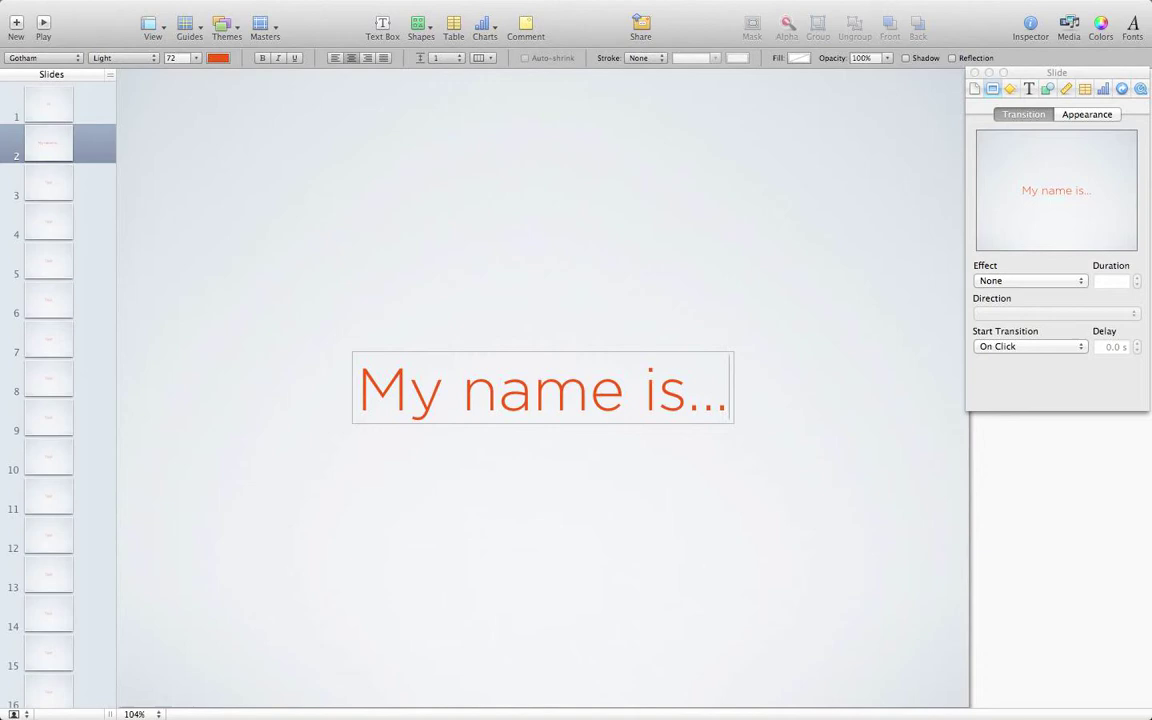
{"action": "key", "text": "BackSpace"}
{"action": "key", "text": "BackSpace"}
{"action": "key", "text": "BackSpace"}
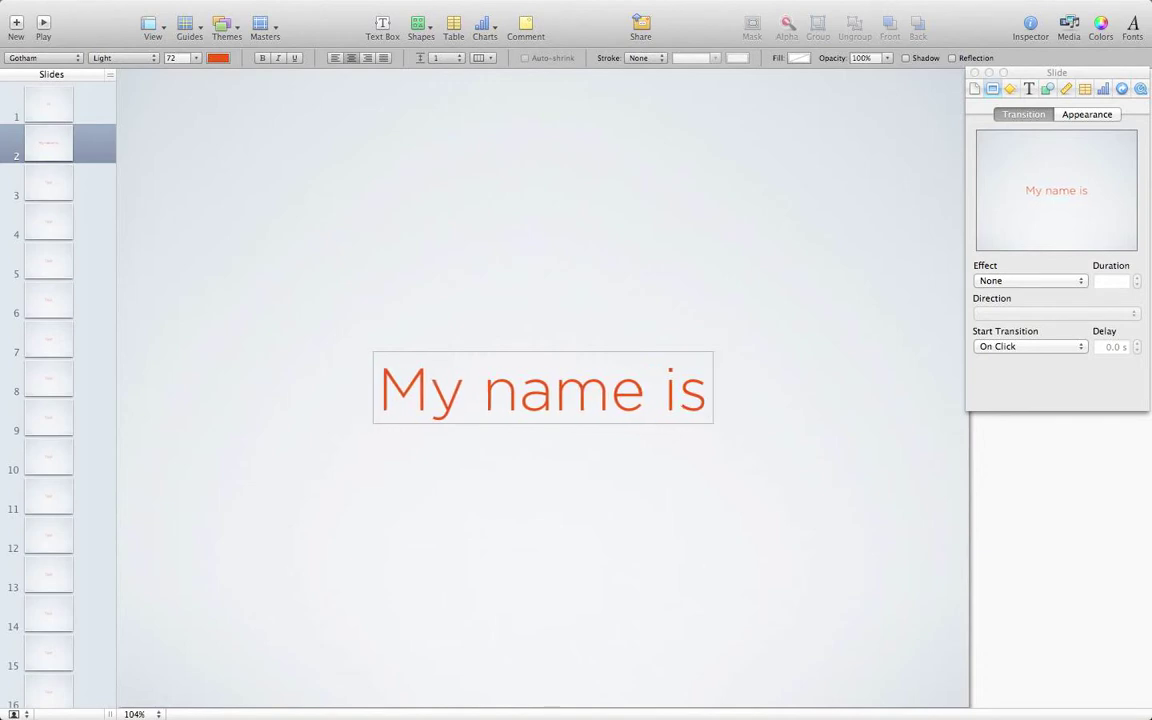
{"action": "type", "text": "..."}
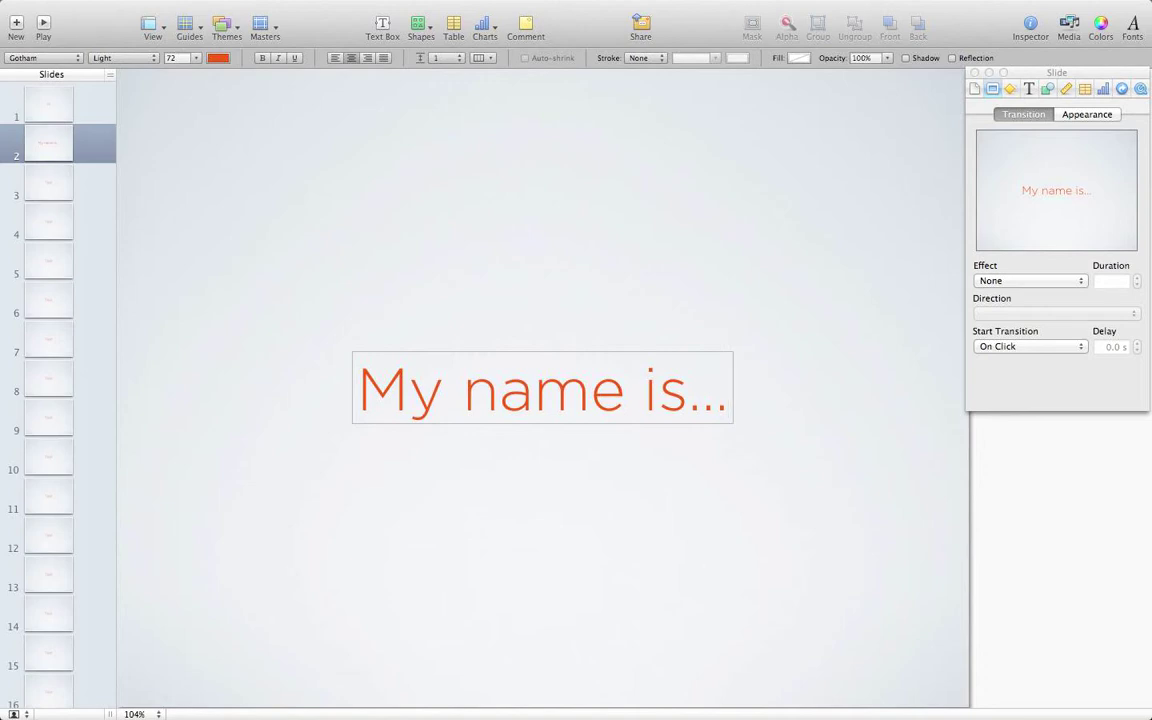
{"action": "key", "text": "BackSpace"}
{"action": "key", "text": "BackSpace"}
{"action": "key", "text": "BackSpace"}
{"action": "type", "text": "..."}
{"action": "double_click", "coordinate": [717, 401]}
{"action": "left_click", "coordinate": [705, 399]}
{"action": "double_click", "coordinate": [710, 399]}
{"action": "left_click", "coordinate": [694, 398]}
{"action": "left_click", "coordinate": [688, 398]}
{"action": "left_click", "coordinate": [729, 390]}
{"action": "left_click", "coordinate": [687, 400]}
{"action": "key", "text": "Left"}
{"action": "left_click", "coordinate": [727, 390]}
Step: Replace slide 3's Text with an ellipsis followed by the presenter's full name
{"action": "left_click", "coordinate": [46, 183]}
{"action": "double_click", "coordinate": [537, 388]}
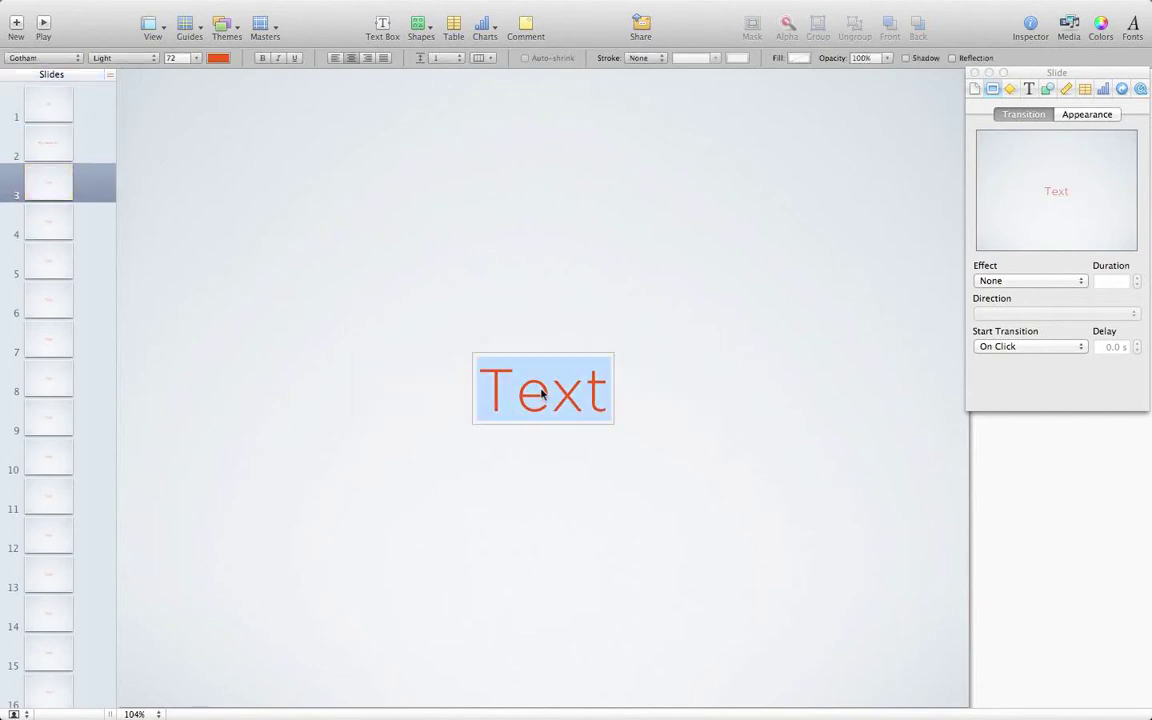
{"action": "type", "text": "...Michael "}
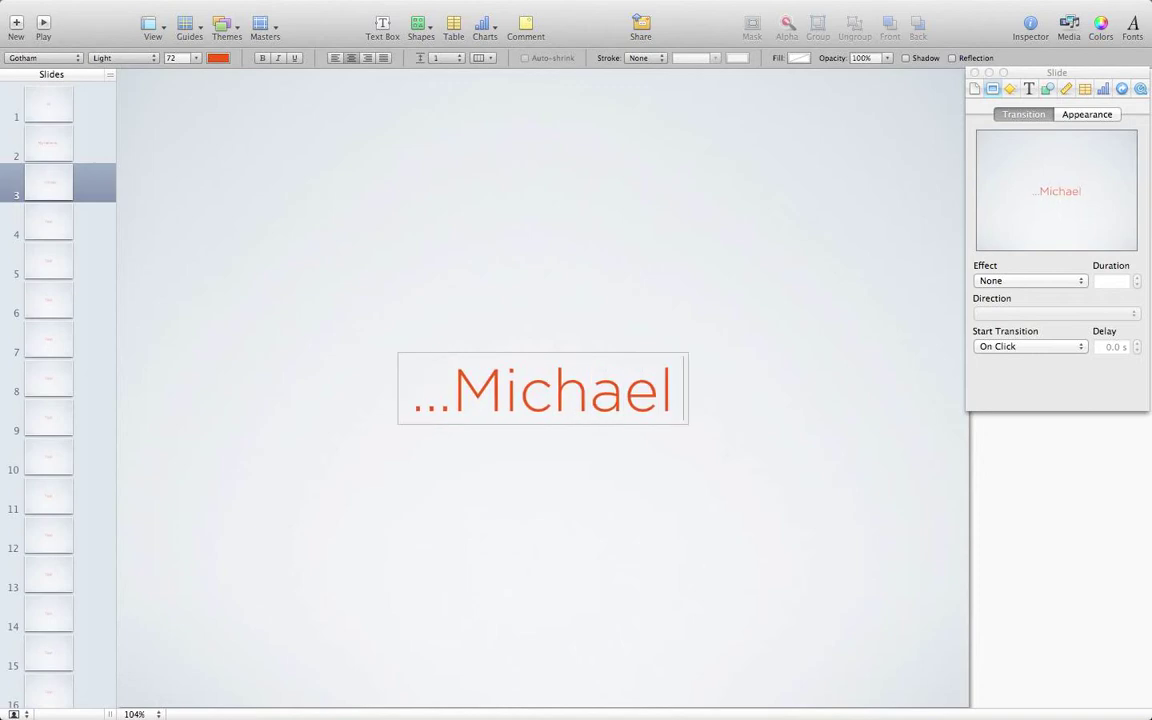
{"action": "type", "text": "B. Maine"}
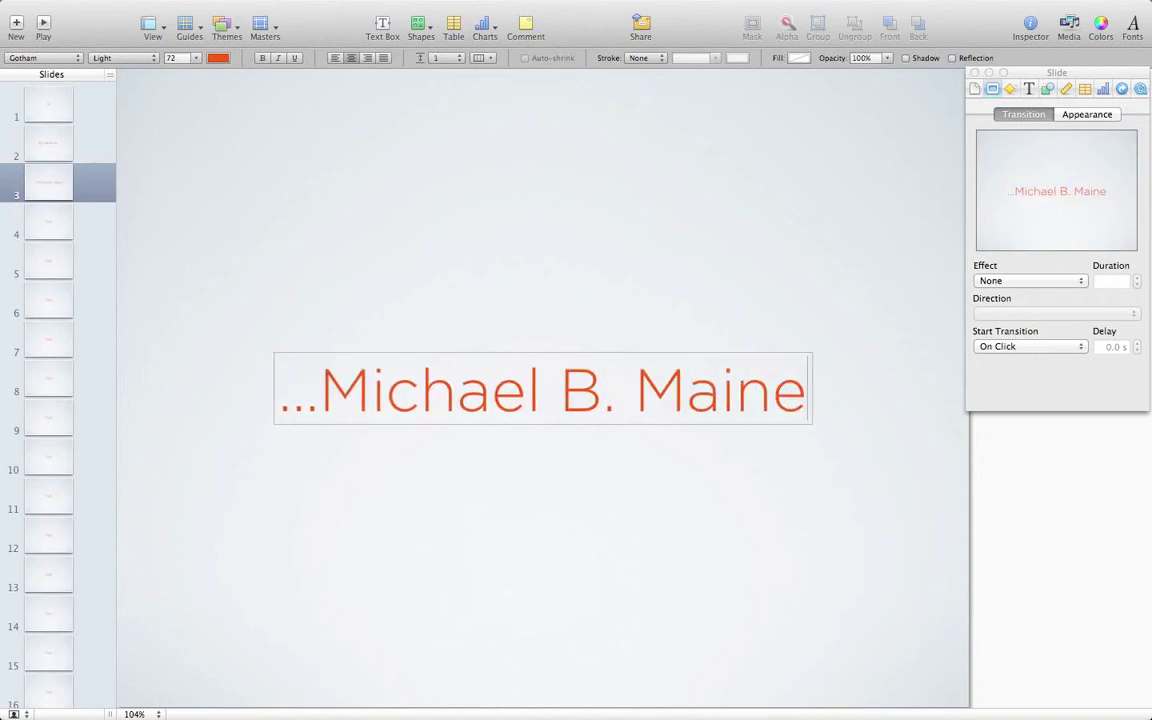
{"action": "left_click", "coordinate": [50, 212]}
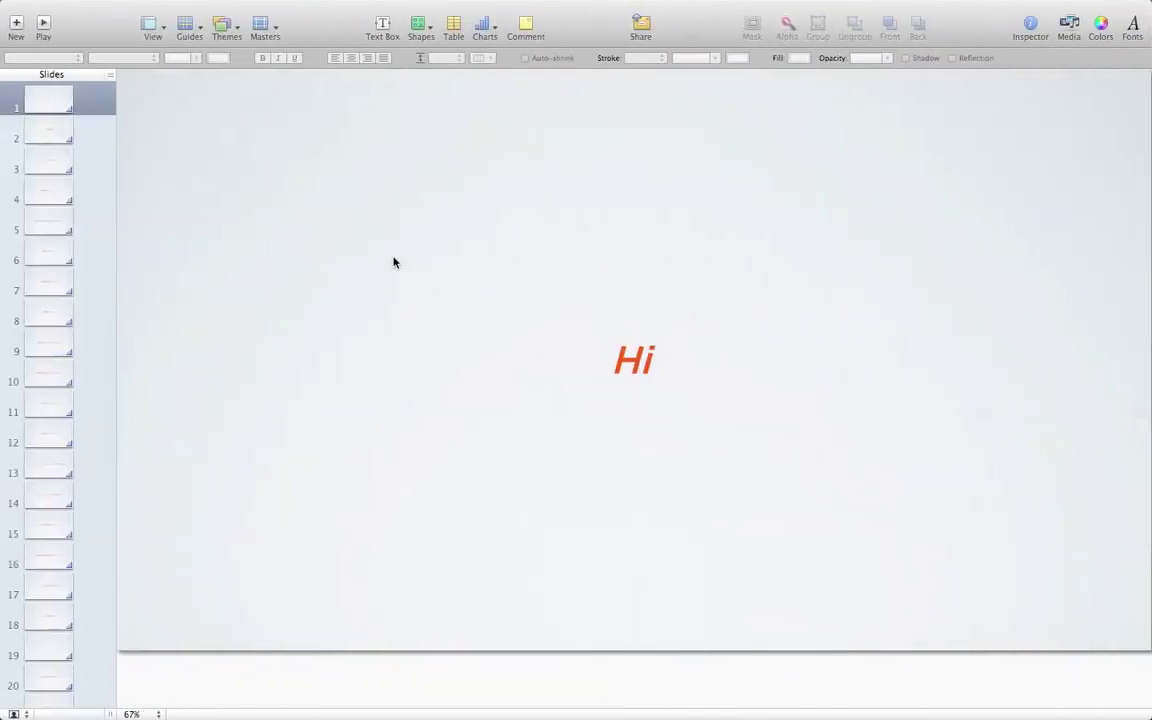
{"action": "left_click", "coordinate": [55, 122]}
{"action": "left_click", "coordinate": [52, 100]}
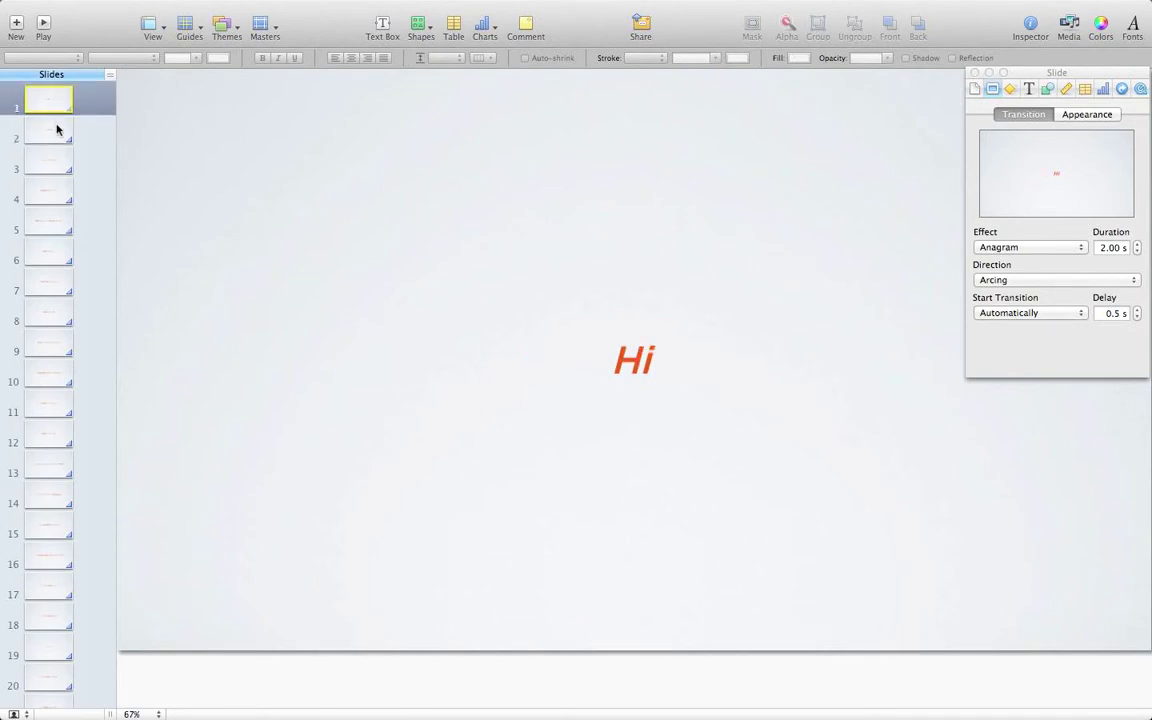
{"action": "left_click", "coordinate": [56, 124]}
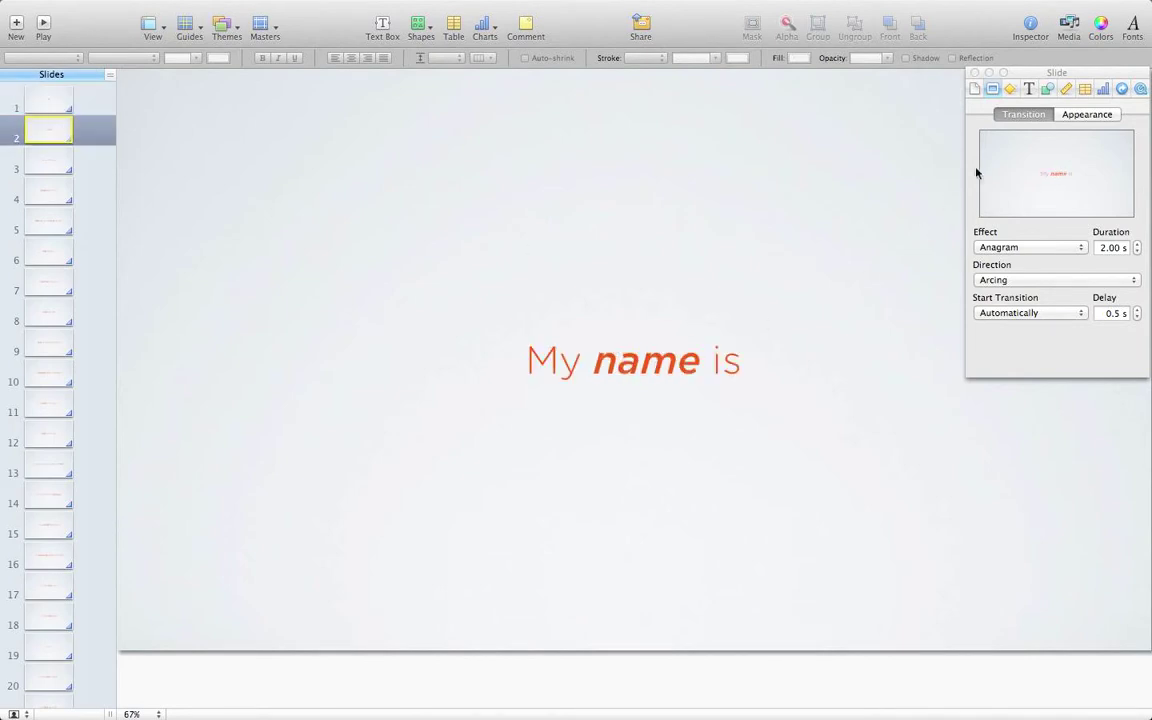
{"action": "mouse_move", "coordinate": [845, 5]}
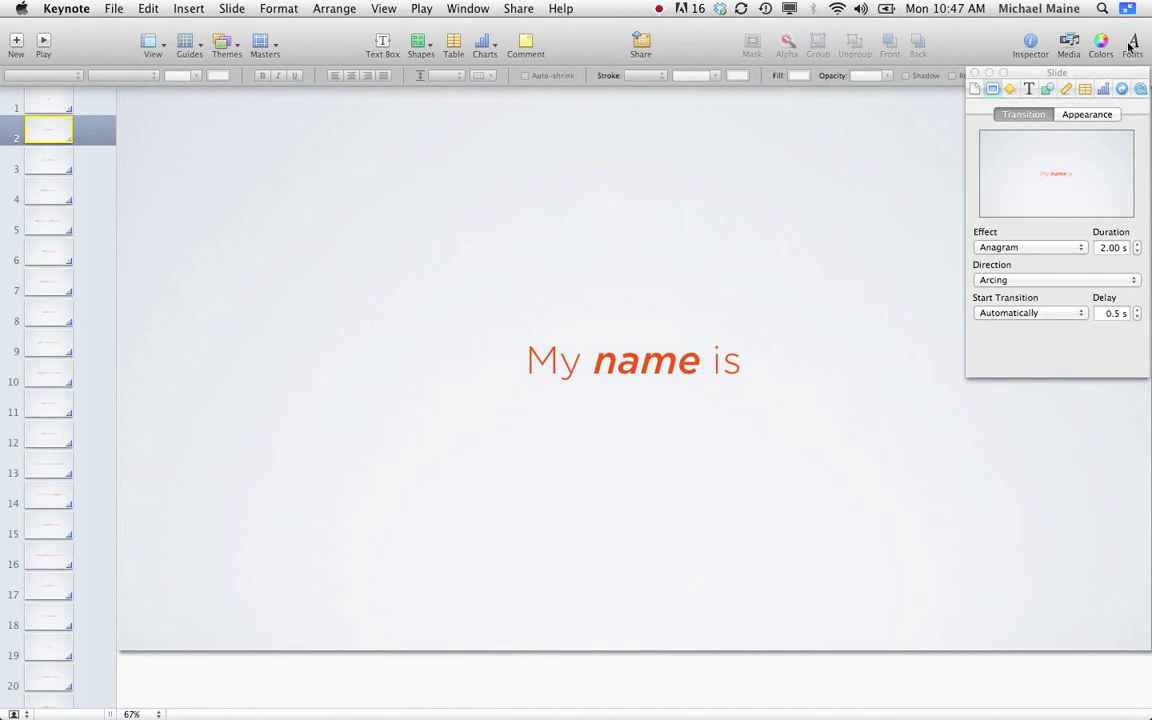
{"action": "key", "text": "super+t"}
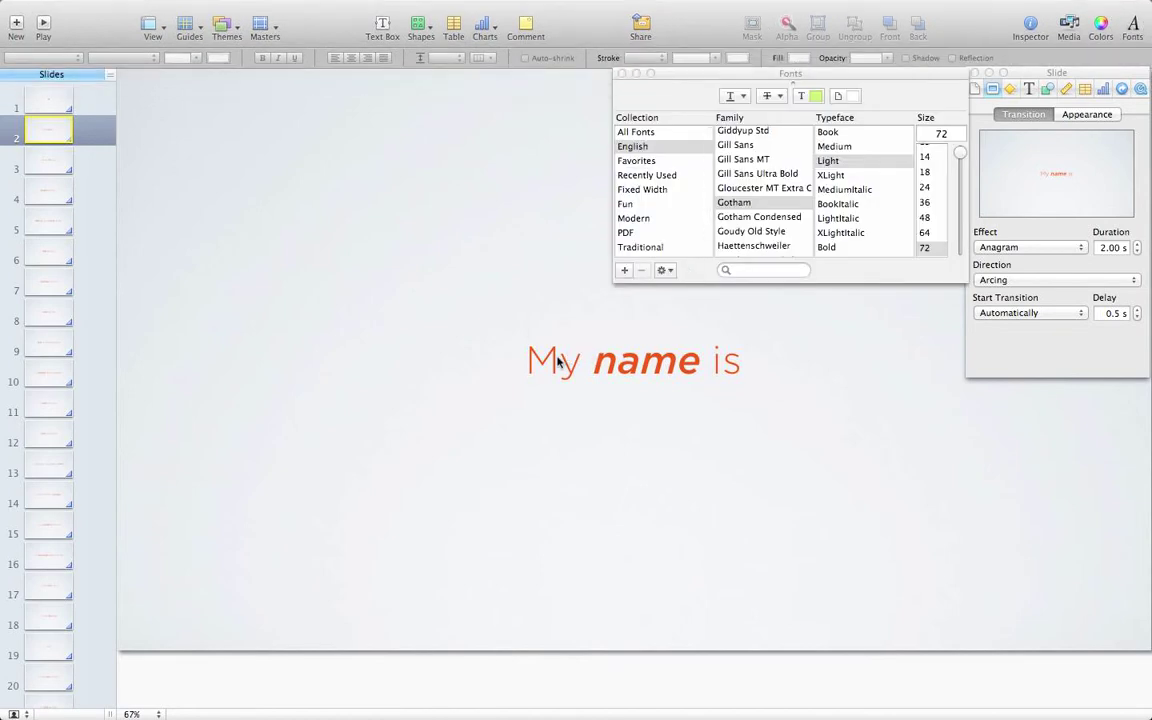
{"action": "left_click", "coordinate": [553, 360]}
{"action": "double_click", "coordinate": [553, 360]}
{"action": "double_click", "coordinate": [660, 355]}
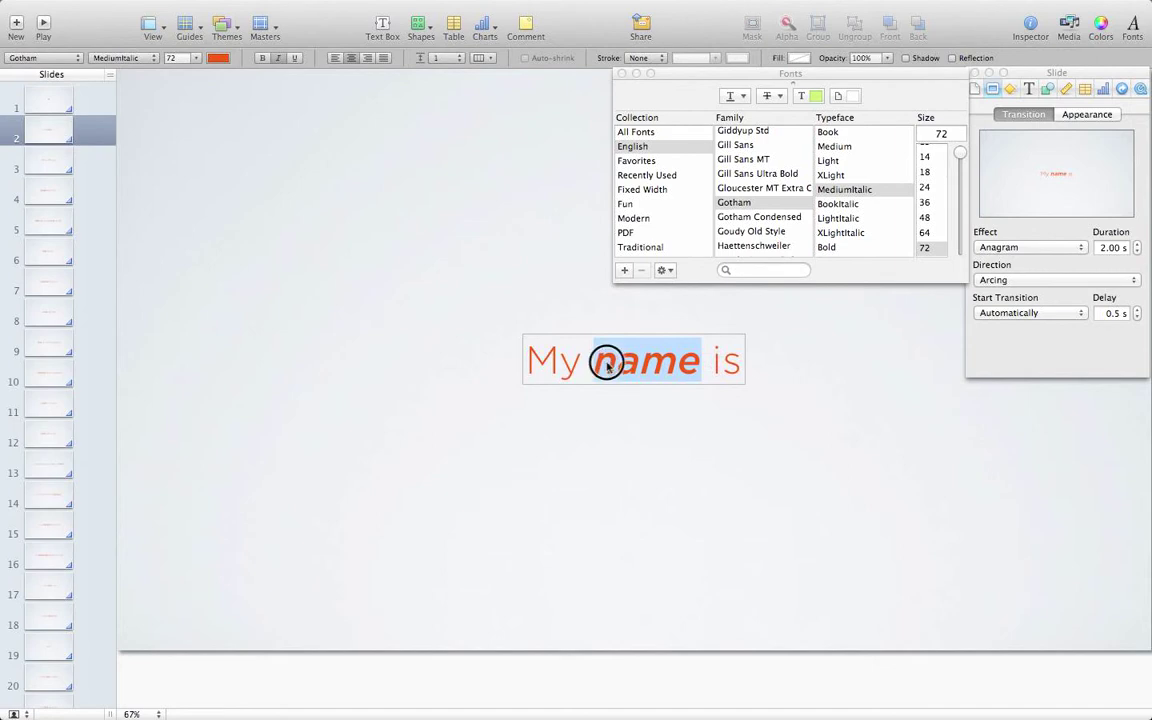
{"action": "left_click", "coordinate": [835, 160]}
{"action": "left_click", "coordinate": [845, 190]}
{"action": "left_click", "coordinate": [769, 451]}
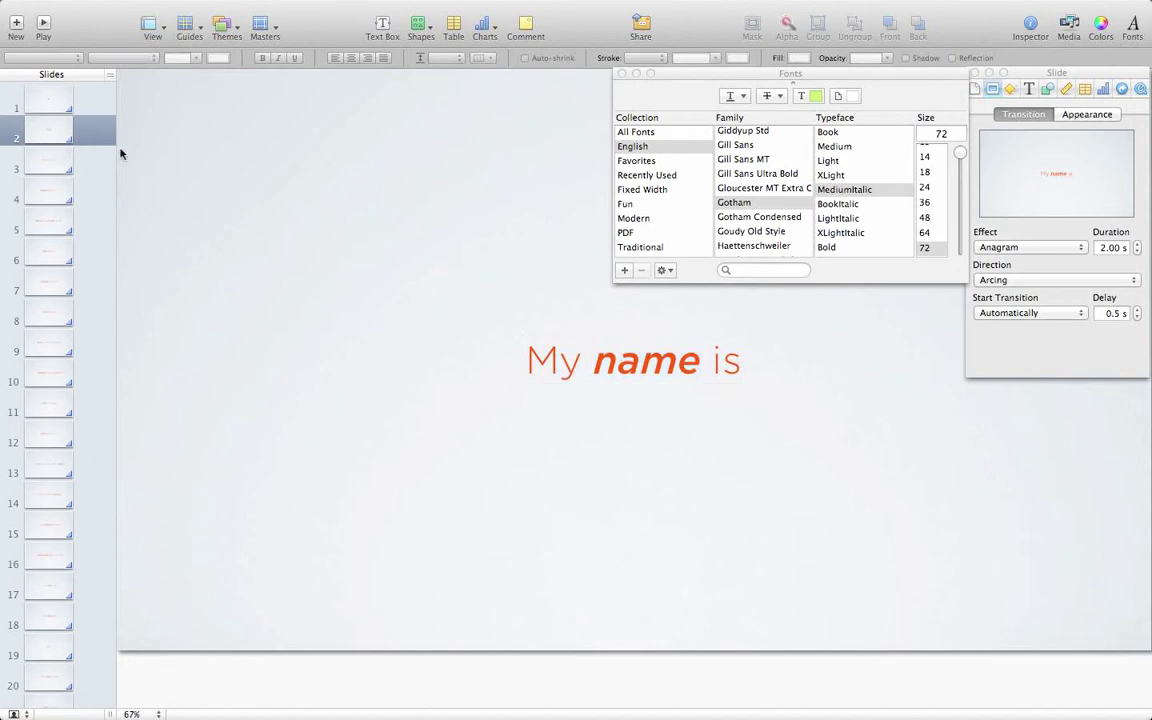
{"action": "left_click", "coordinate": [621, 74]}
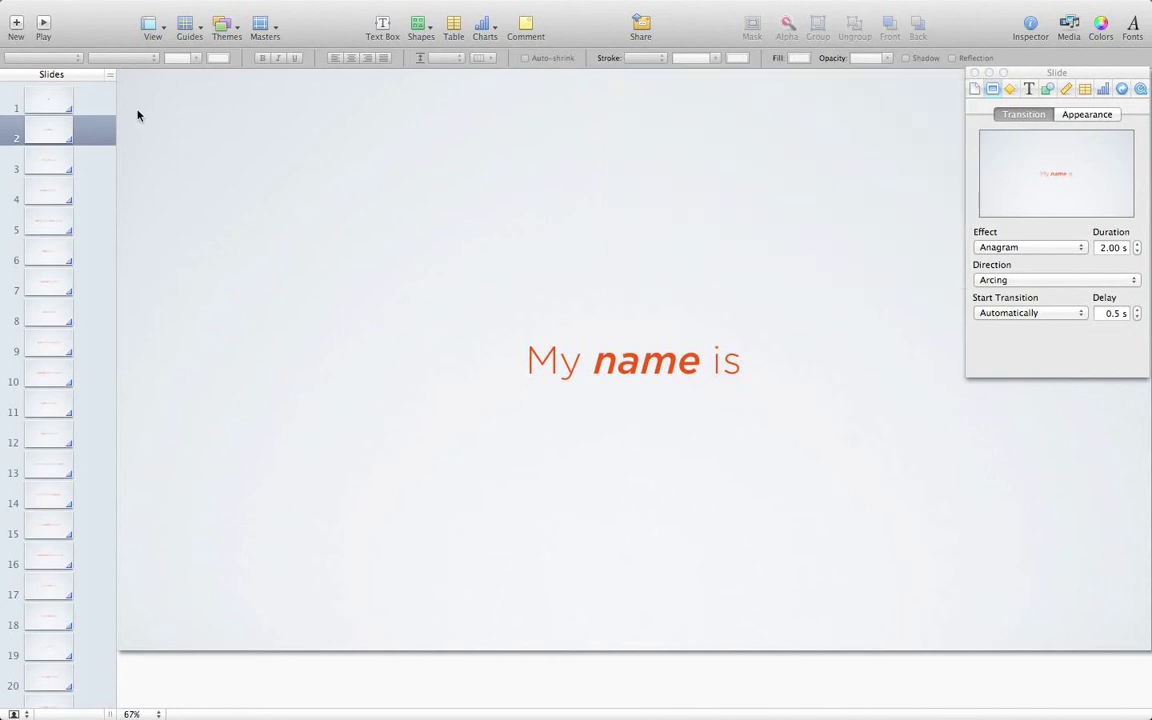
Step: Drag 13 Shine-1.mov out of the Document Audio soundtrack well to remove it
{"action": "left_click", "coordinate": [975, 88]}
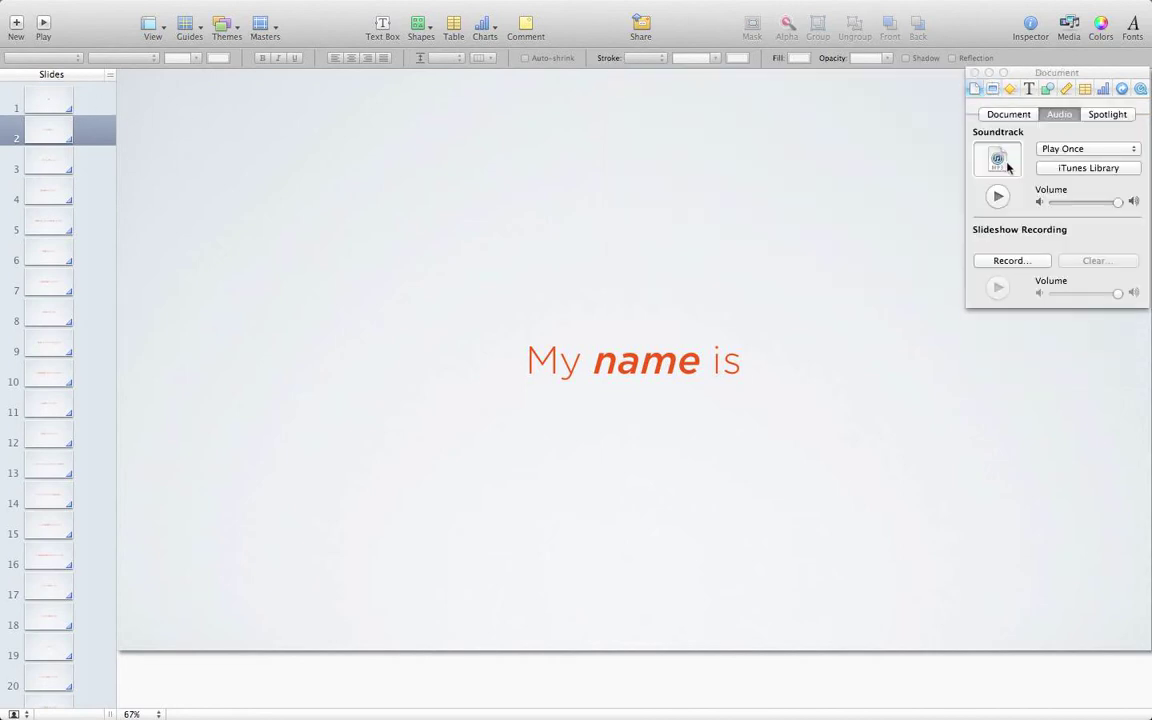
{"action": "left_click", "coordinate": [1007, 165]}
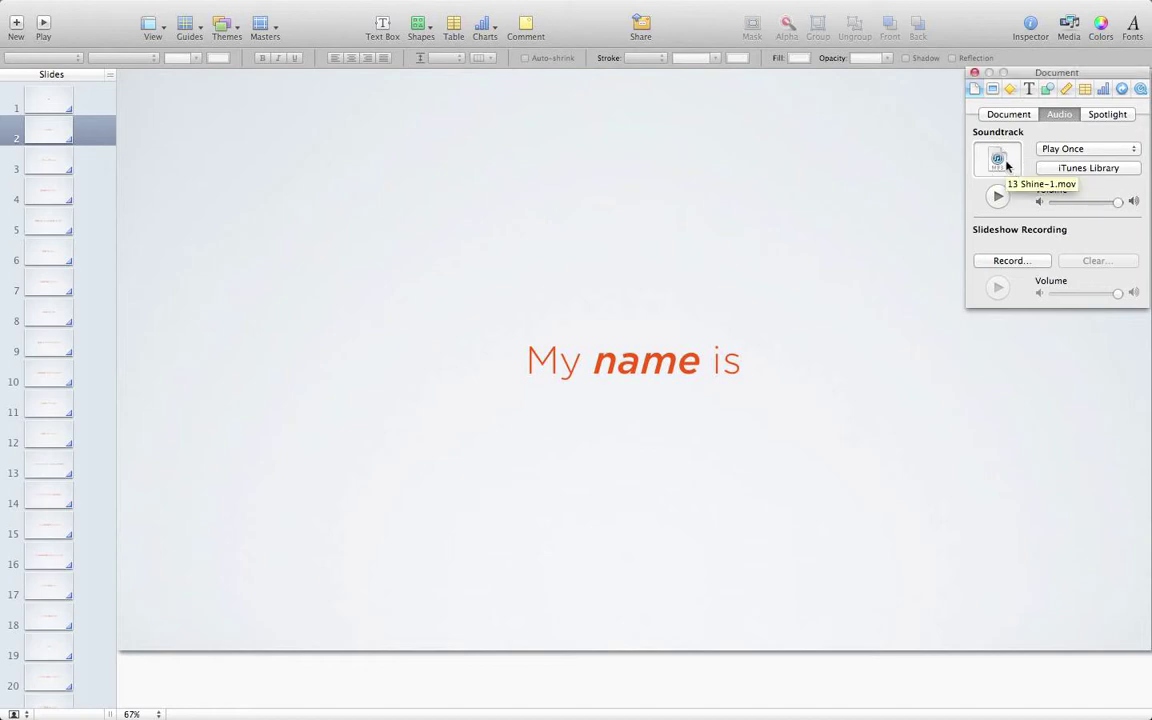
{"action": "left_click_drag", "start_coordinate": [997, 162], "coordinate": [368, 167]}
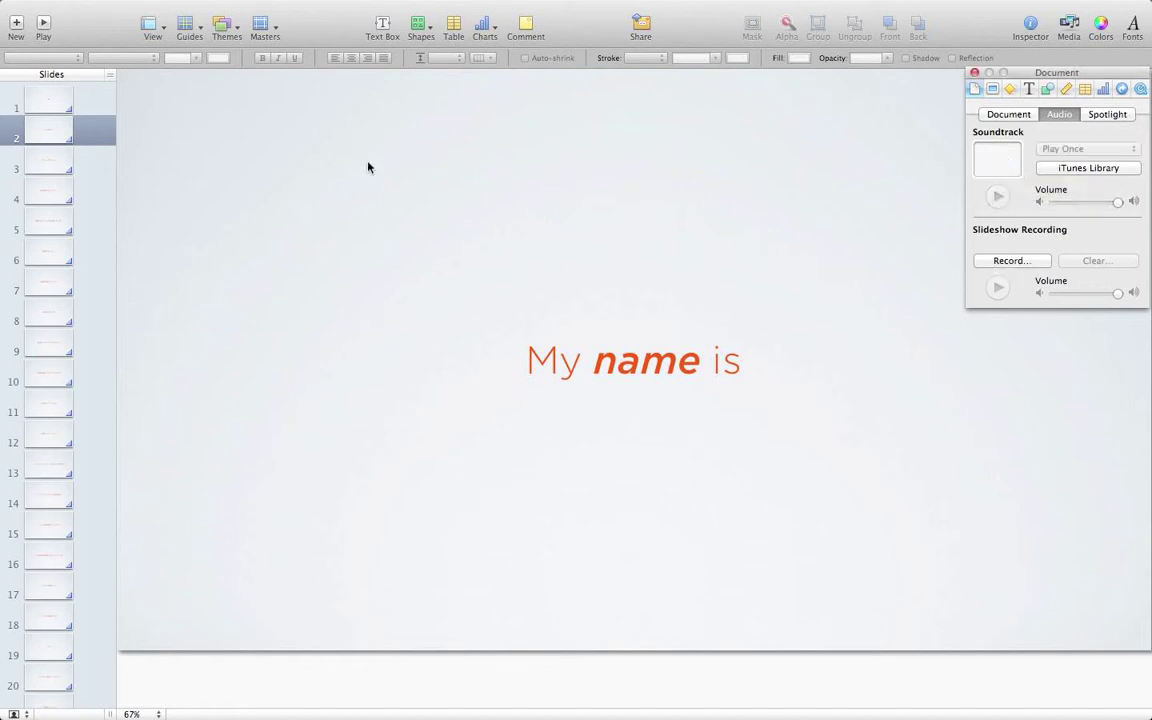
{"action": "left_click", "coordinate": [50, 96]}
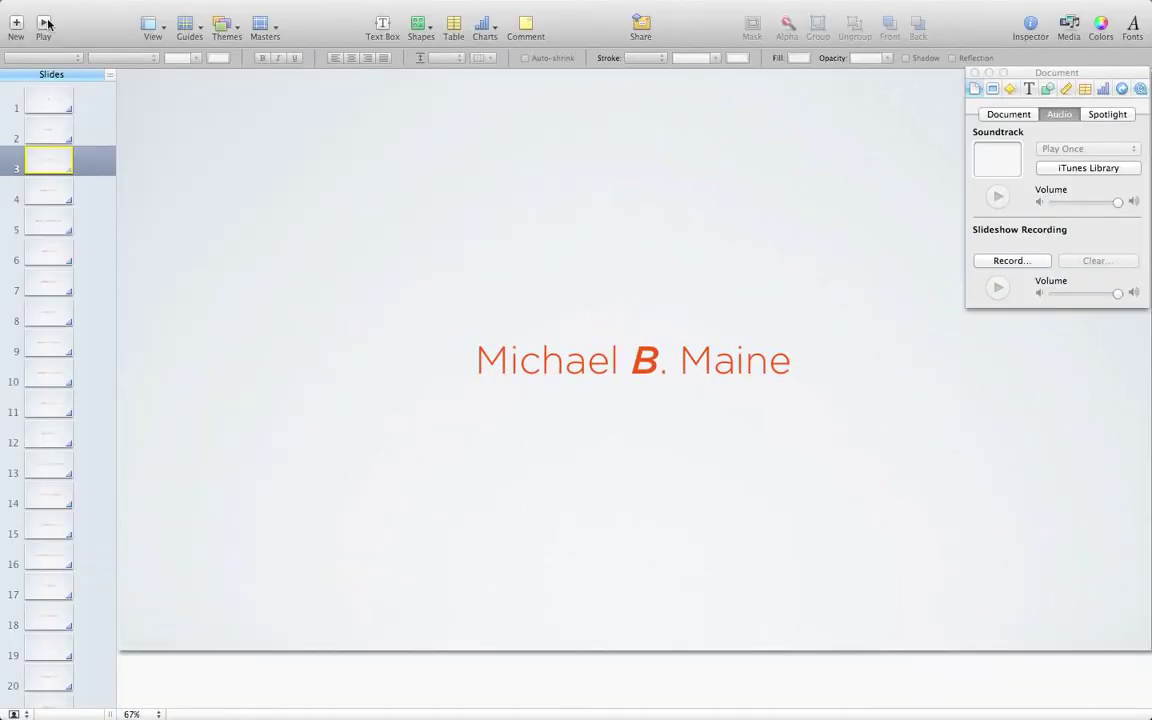
Step: Select all slides from slide 1 with Cmd+A and show their Anagram, Arcing transition settings
{"action": "left_click", "coordinate": [40, 104]}
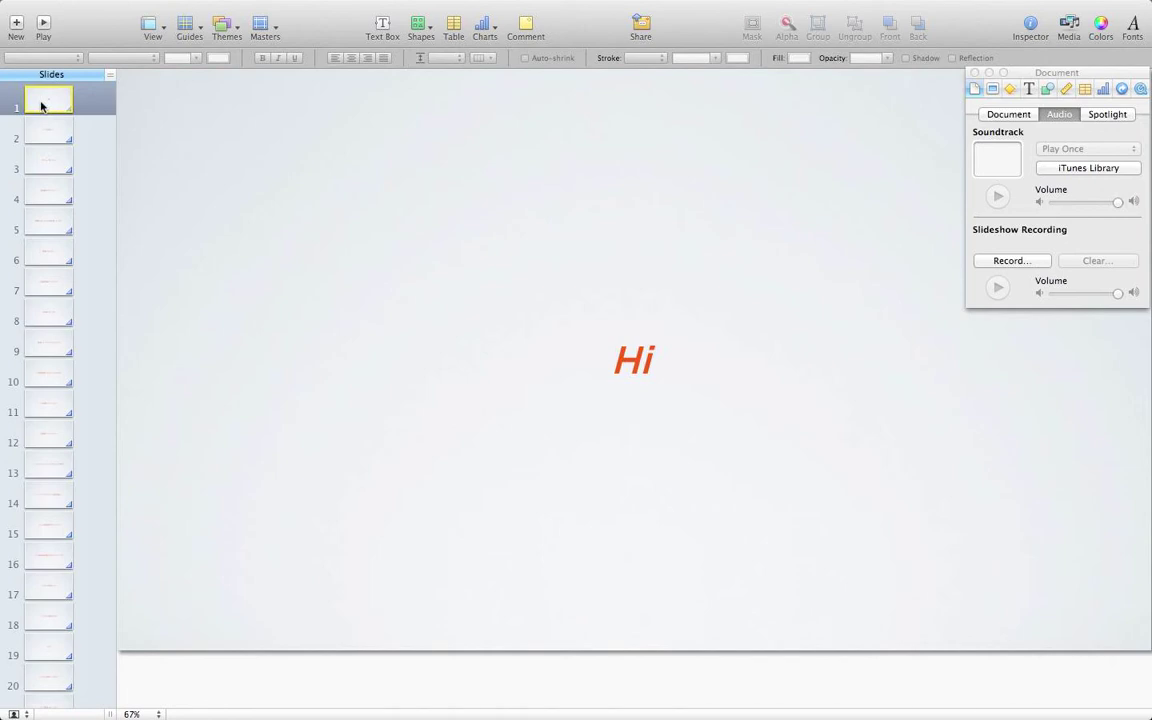
{"action": "left_click", "coordinate": [90, 160]}
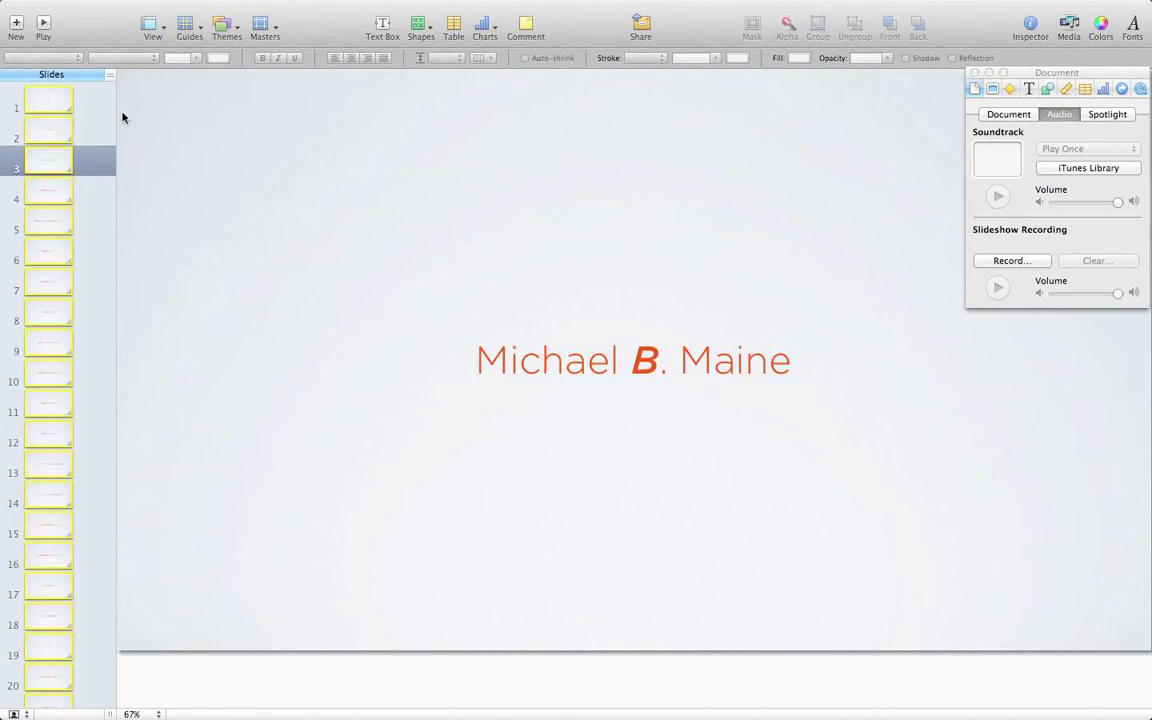
{"action": "left_click", "coordinate": [95, 96]}
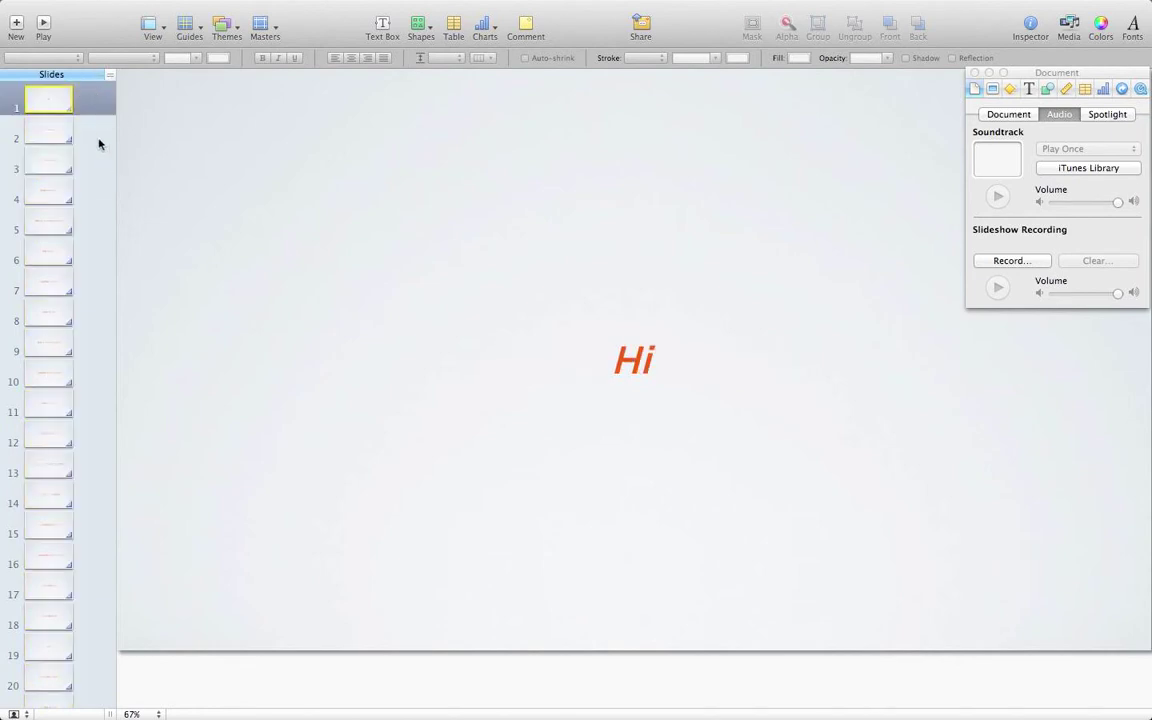
{"action": "left_click_drag", "start_coordinate": [95, 435], "coordinate": [95, 126]}
{"action": "left_click", "coordinate": [65, 125]}
{"action": "key", "text": "super+a"}
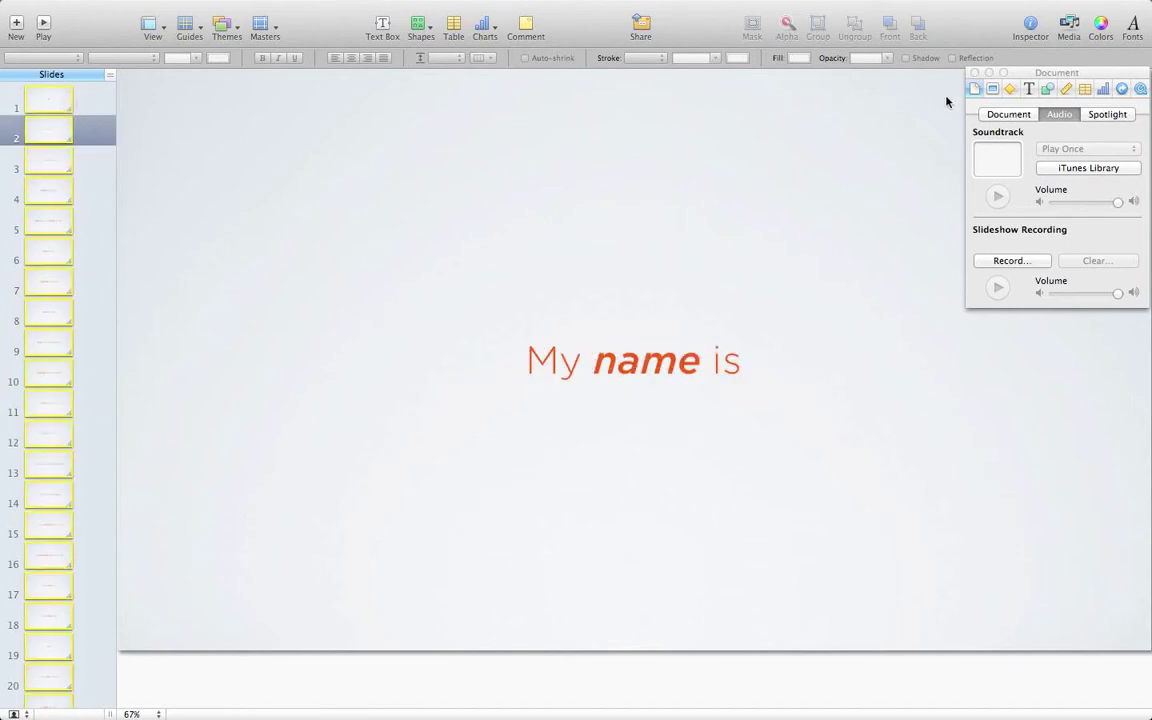
{"action": "left_click", "coordinate": [993, 90]}
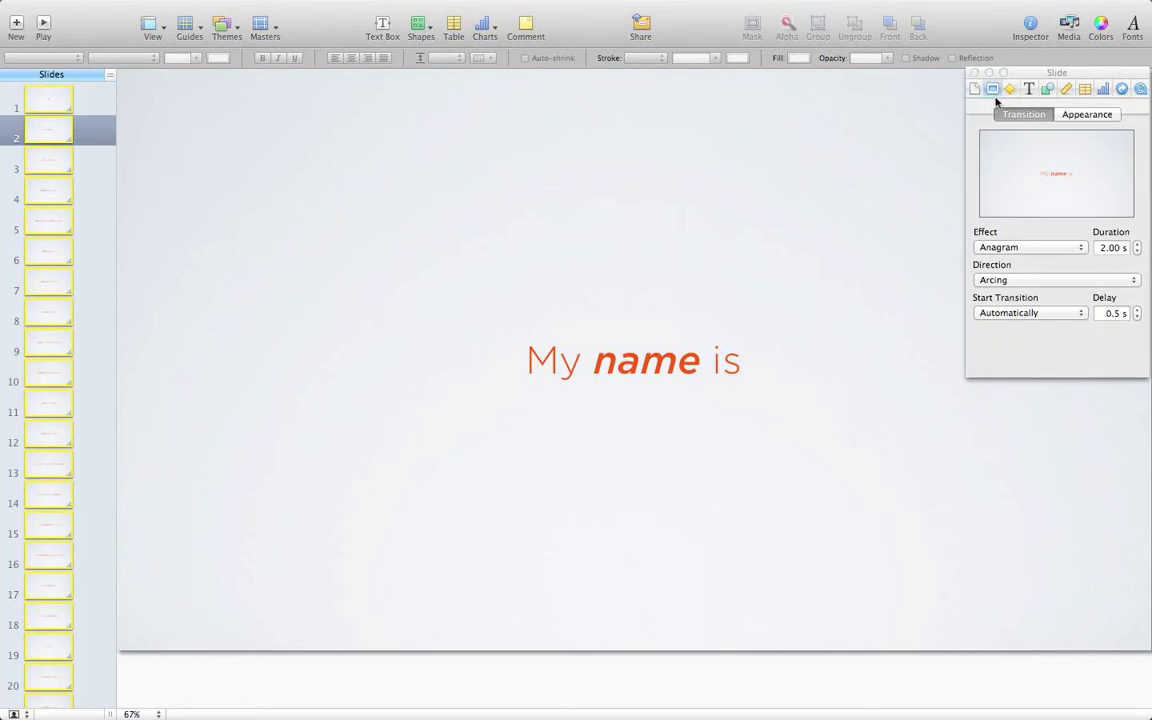
{"action": "left_click", "coordinate": [1011, 247]}
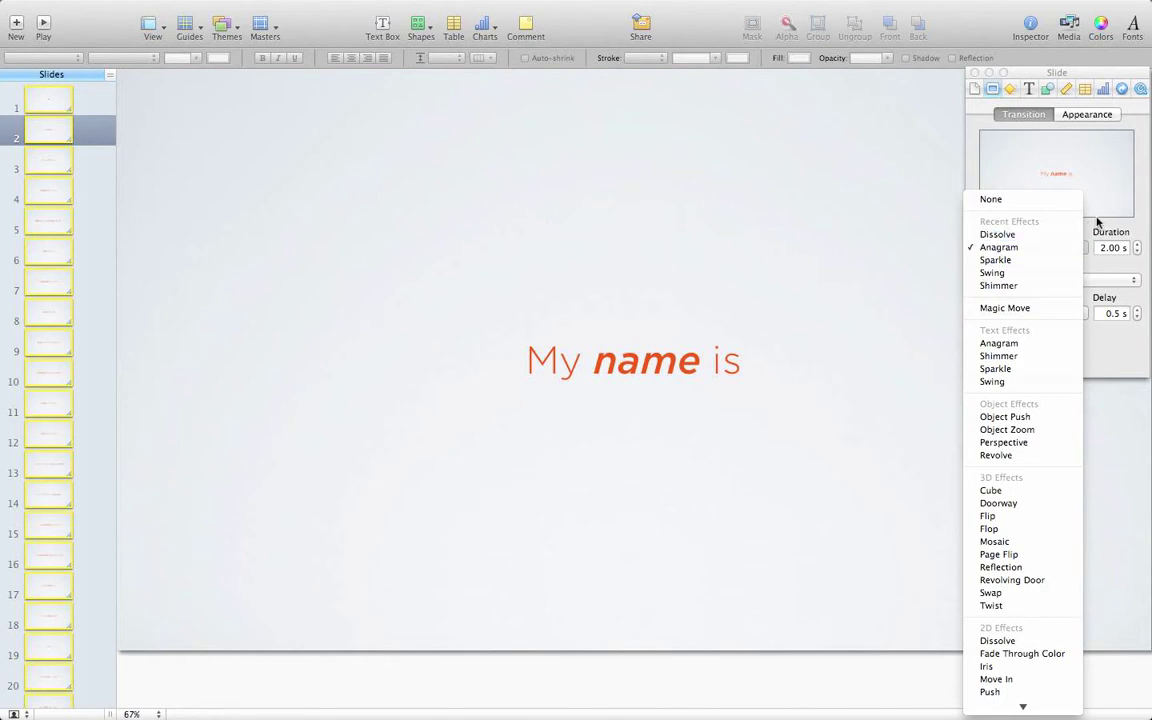
{"action": "left_click", "coordinate": [1100, 221]}
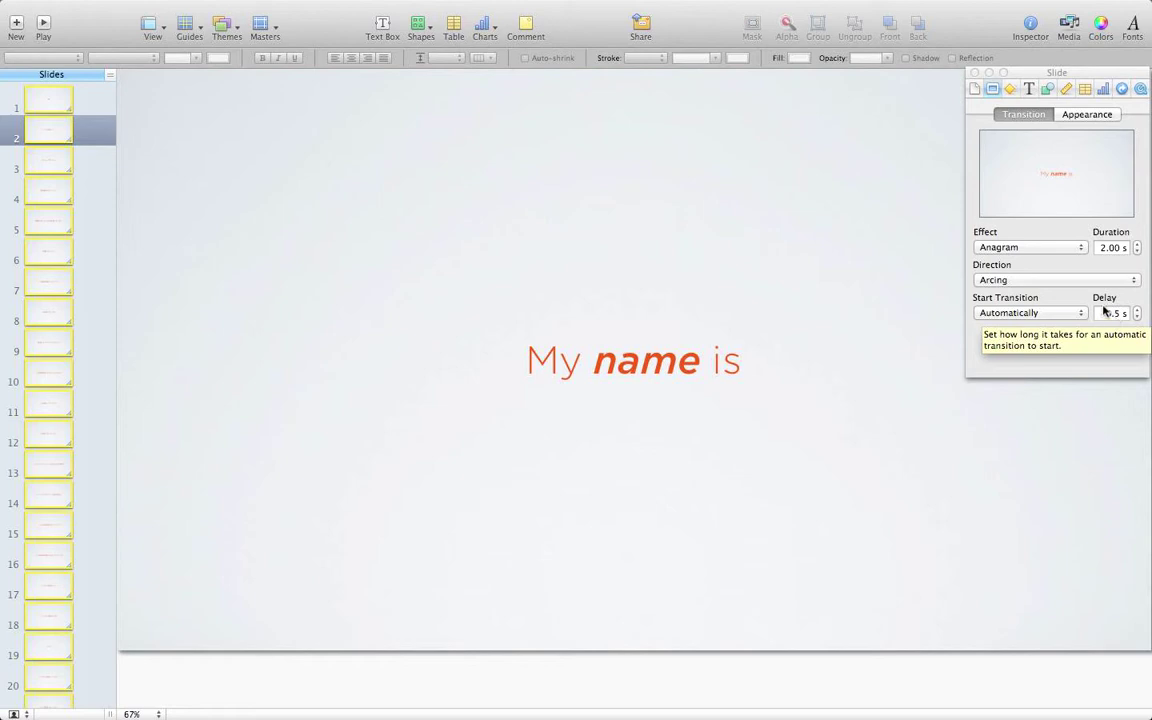
{"action": "left_click", "coordinate": [1031, 280]}
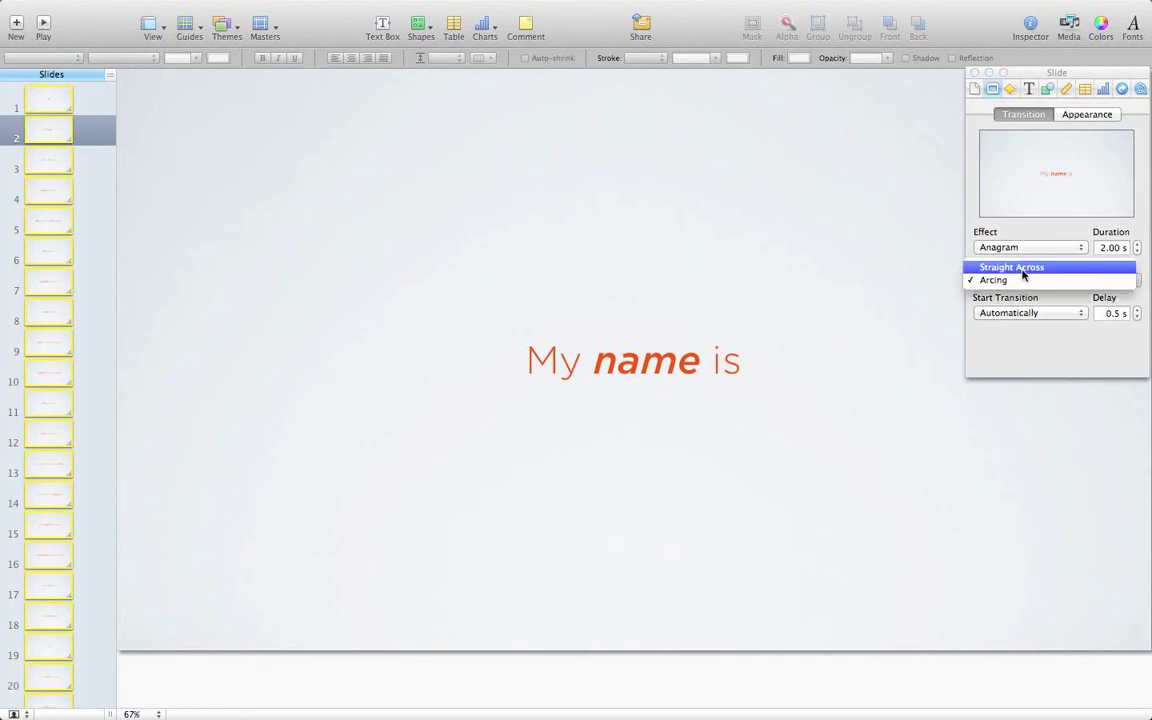
{"action": "left_click", "coordinate": [1022, 268]}
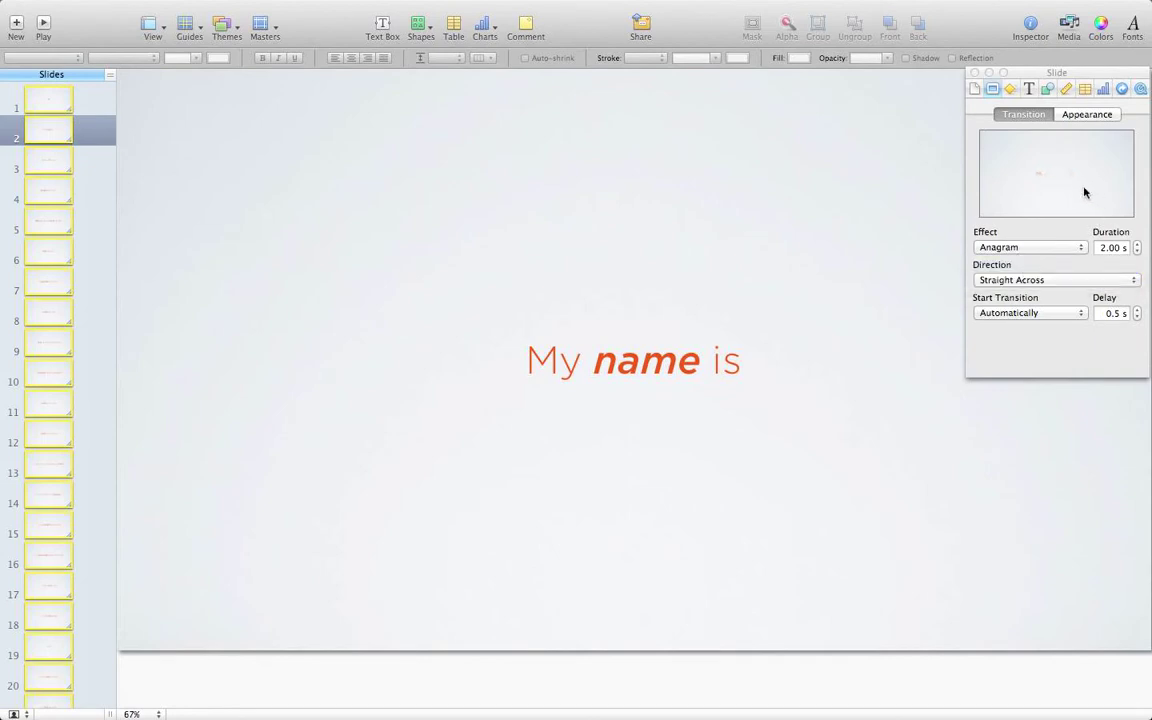
{"action": "left_click", "coordinate": [1015, 281]}
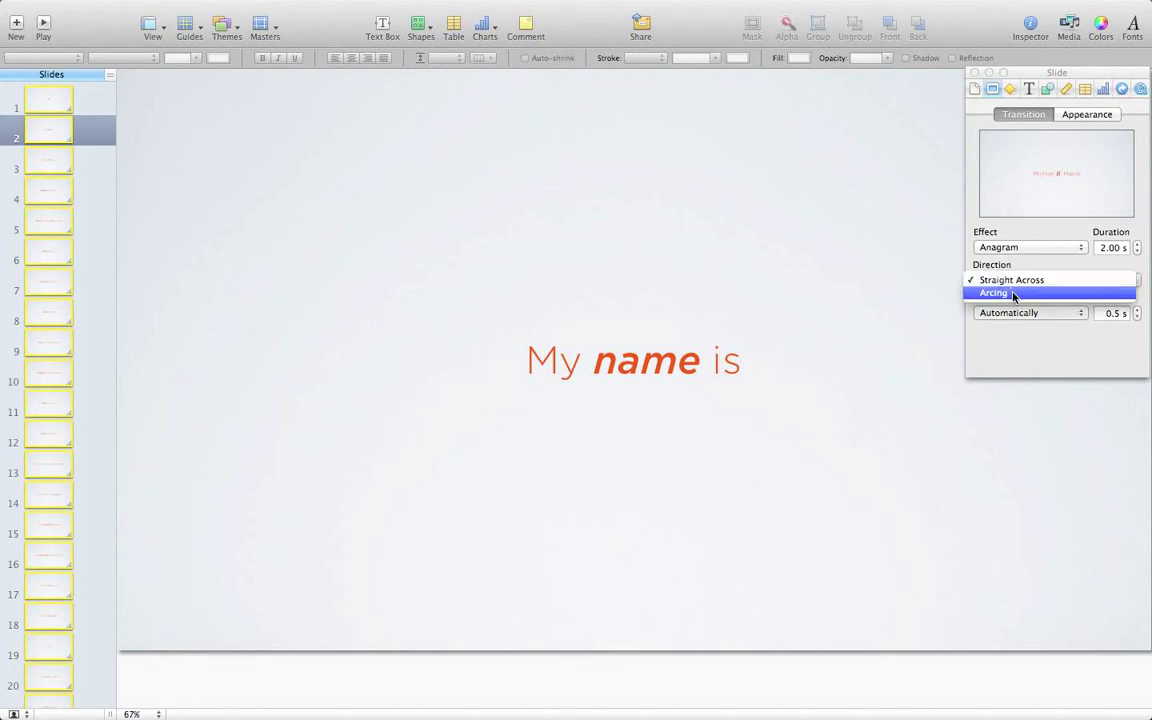
{"action": "left_click", "coordinate": [1013, 293]}
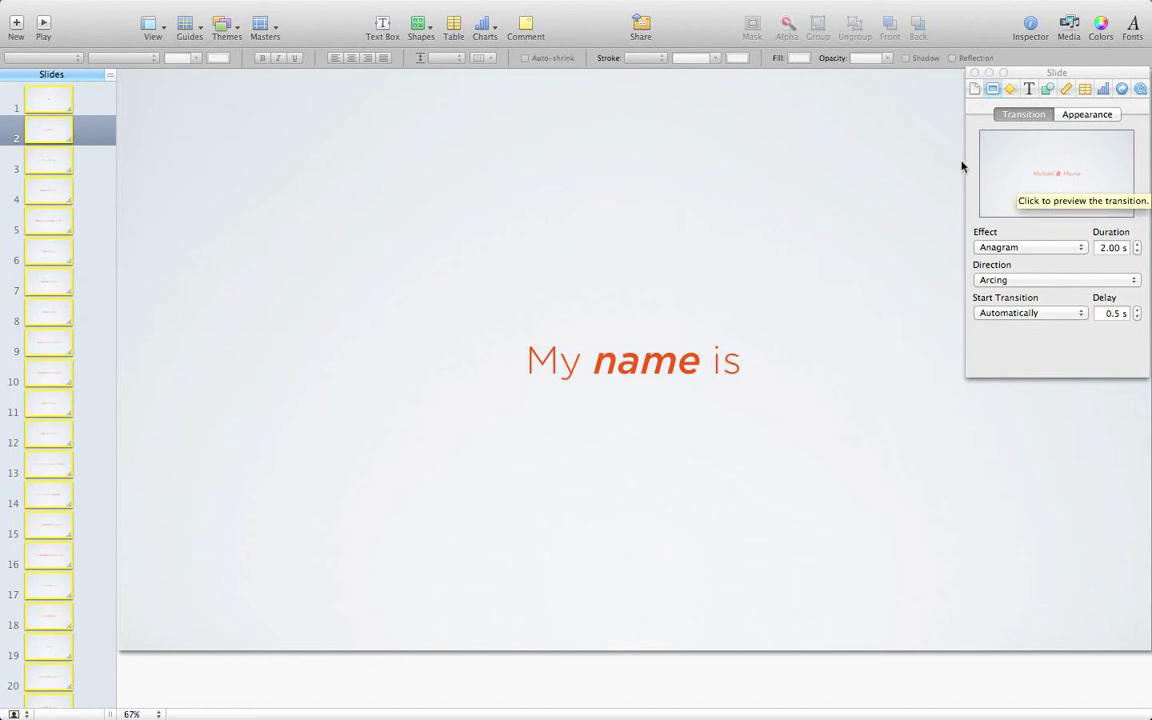
Step: Browse the deck's slides, from slide 1 through slides 25–29 and 32
{"action": "left_click", "coordinate": [90, 175]}
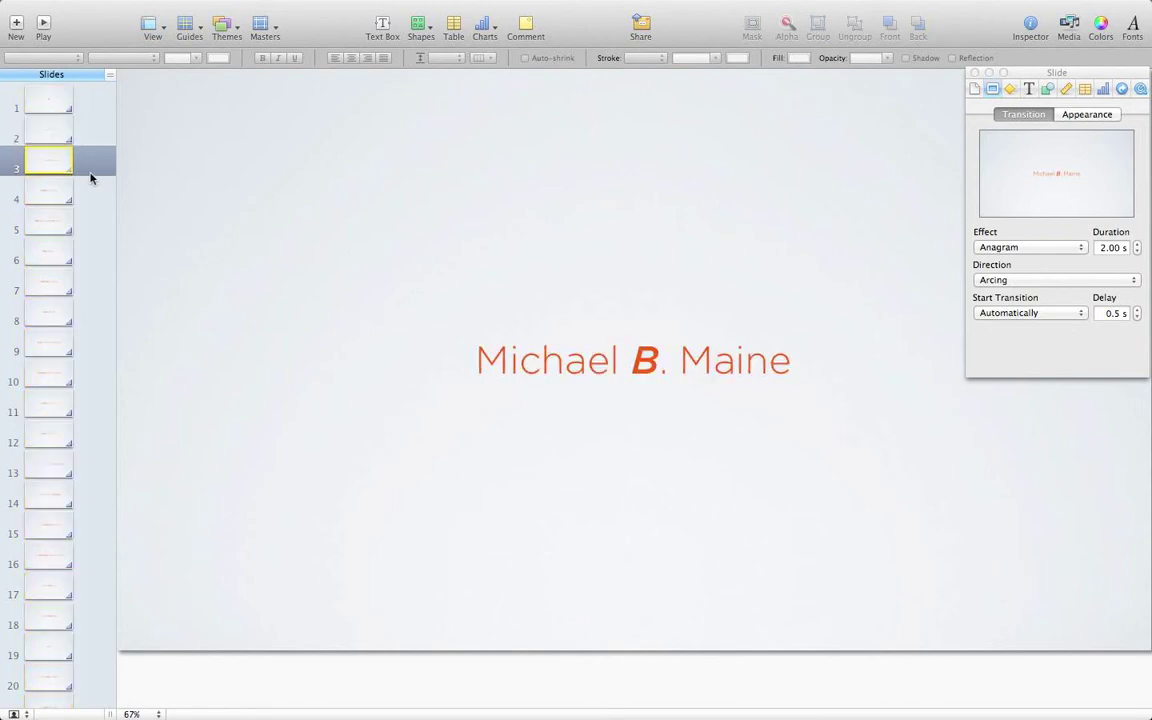
{"action": "left_click", "coordinate": [50, 103]}
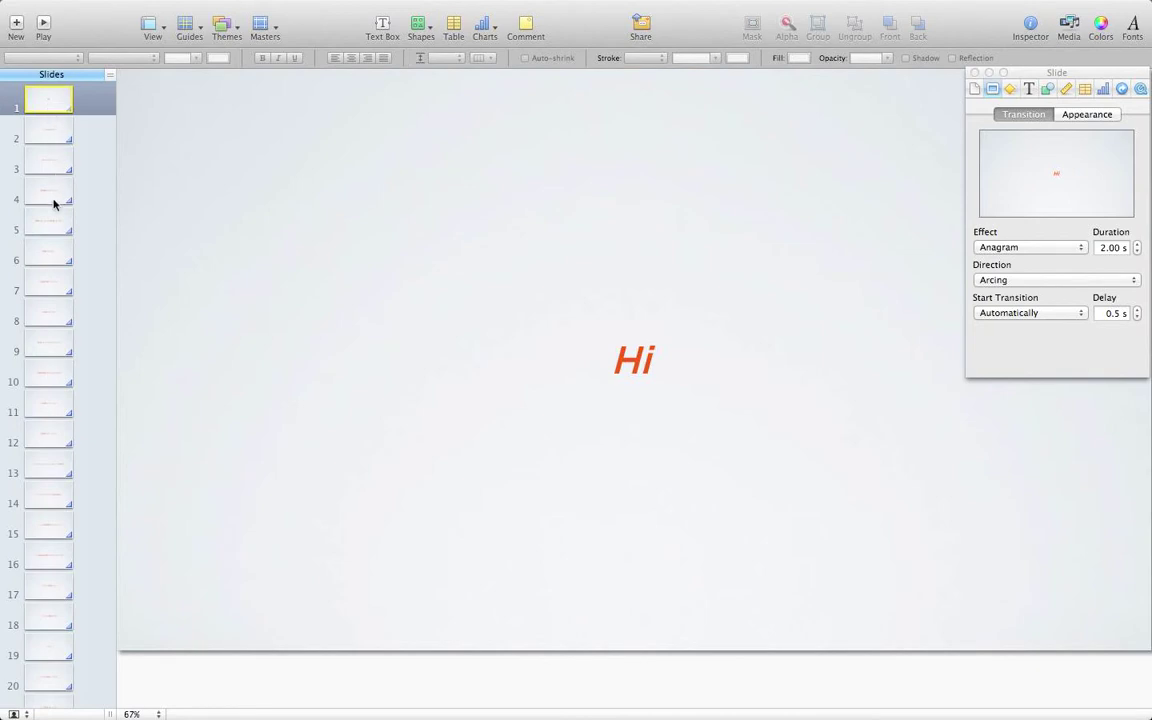
{"action": "scroll", "coordinate": [59, 488], "scroll_direction": "down", "scroll_amount": 5}
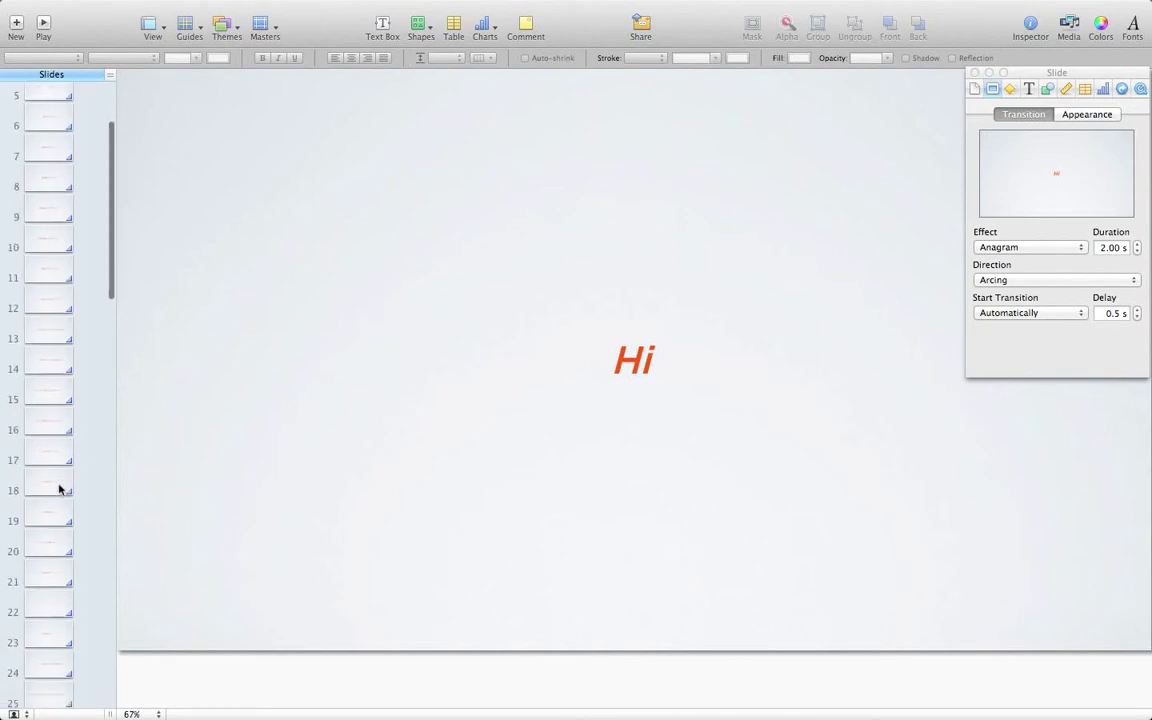
{"action": "scroll", "coordinate": [59, 488], "scroll_direction": "down", "scroll_amount": 4}
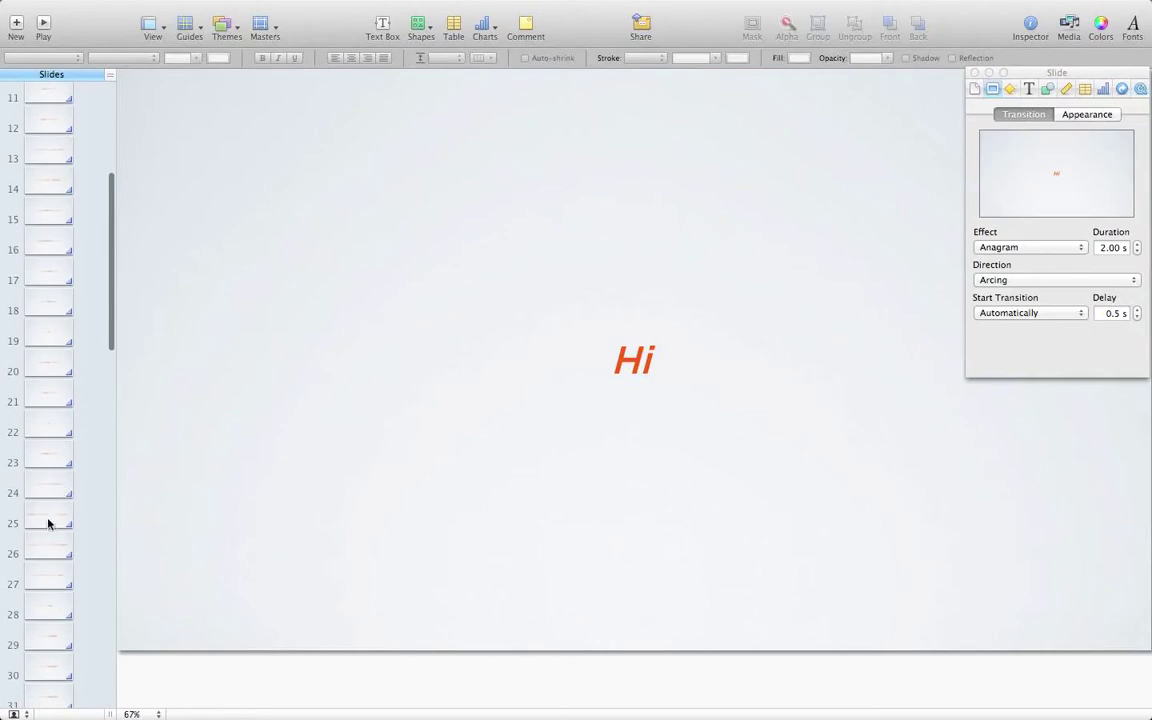
{"action": "left_click", "coordinate": [45, 517]}
{"action": "left_click", "coordinate": [46, 549]}
{"action": "left_click", "coordinate": [52, 587]}
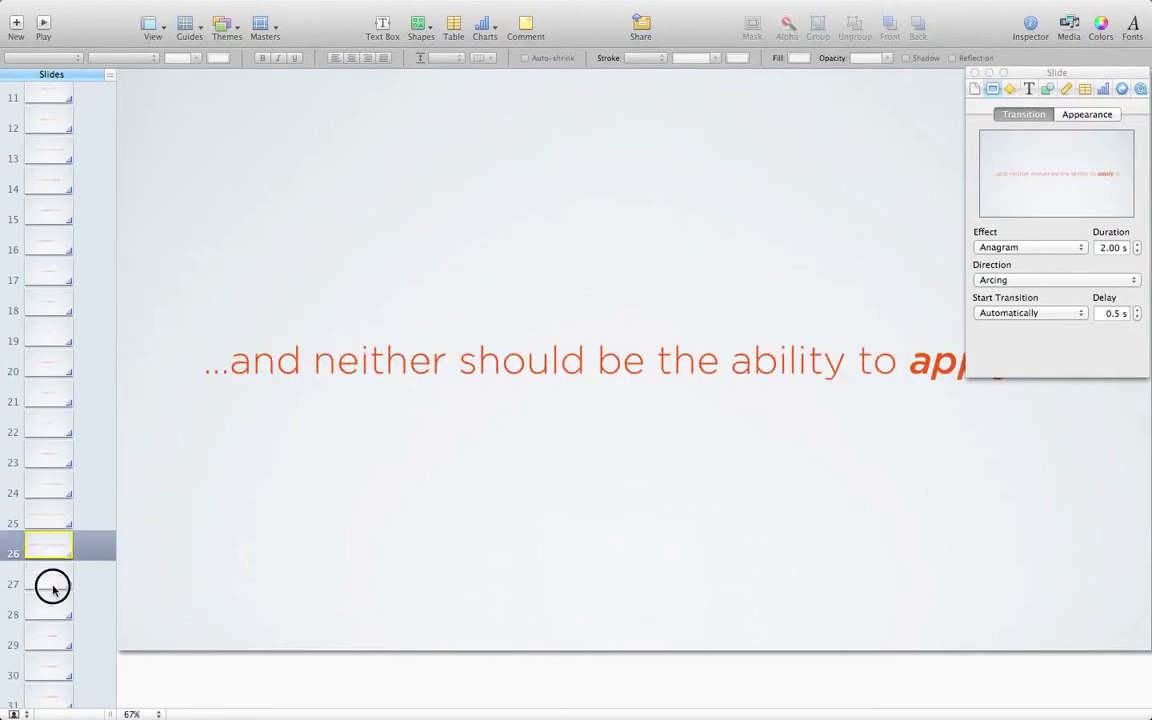
{"action": "left_click", "coordinate": [57, 636]}
{"action": "scroll", "coordinate": [57, 600], "scroll_direction": "down", "scroll_amount": 4}
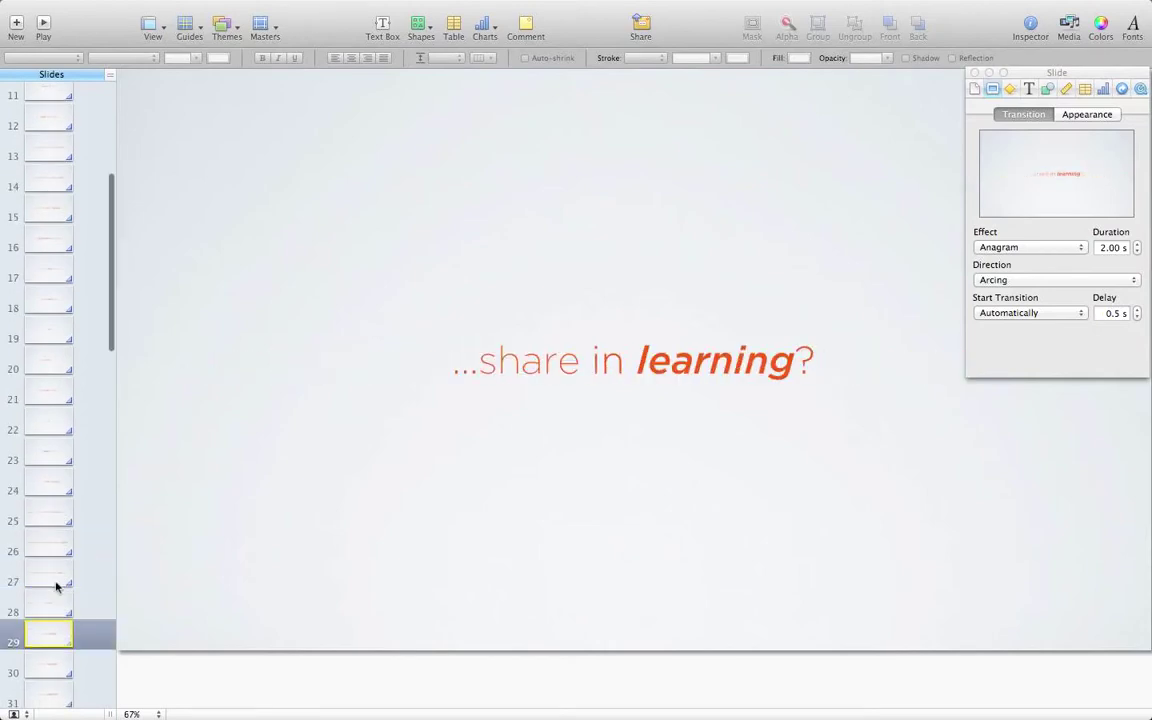
{"action": "scroll", "coordinate": [57, 588], "scroll_direction": "down", "scroll_amount": 4}
{"action": "left_click", "coordinate": [57, 553]}
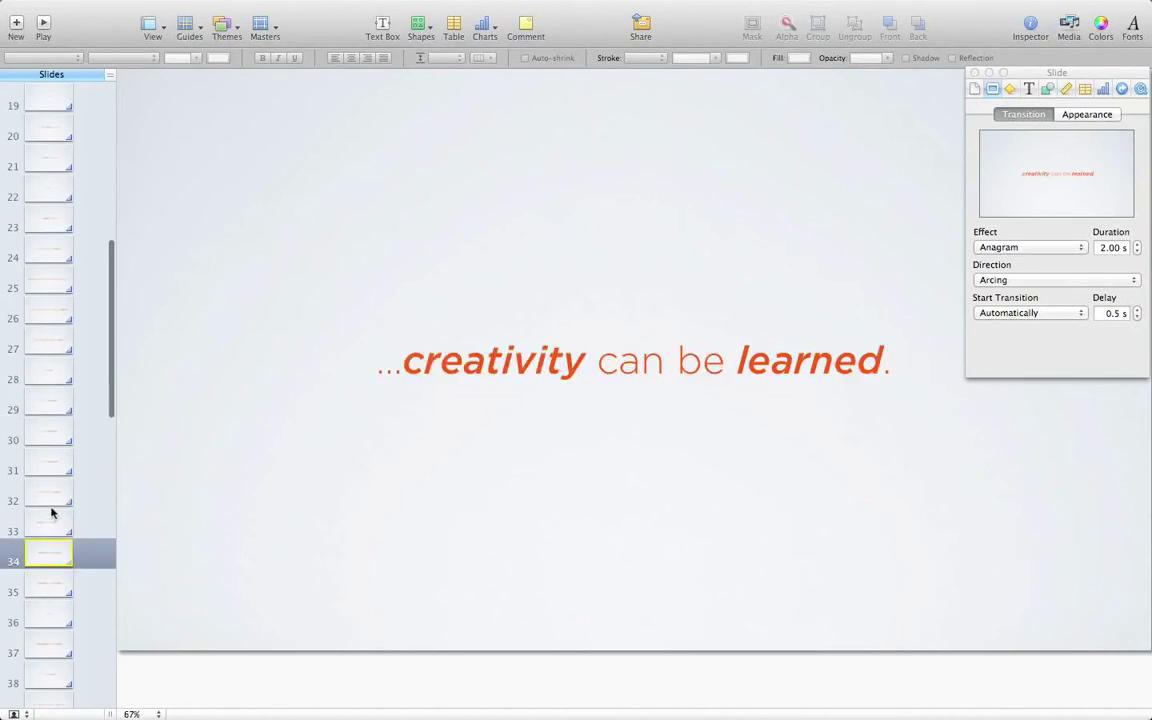
{"action": "left_click", "coordinate": [51, 510]}
Step: Continue browsing to slide 58, the earlier question slides, and slide 64's strategy statement
{"action": "scroll", "coordinate": [50, 510], "scroll_direction": "down", "scroll_amount": 1}
{"action": "scroll", "coordinate": [50, 510], "scroll_direction": "down", "scroll_amount": 7}
{"action": "scroll", "coordinate": [50, 480], "scroll_direction": "down", "scroll_amount": 8}
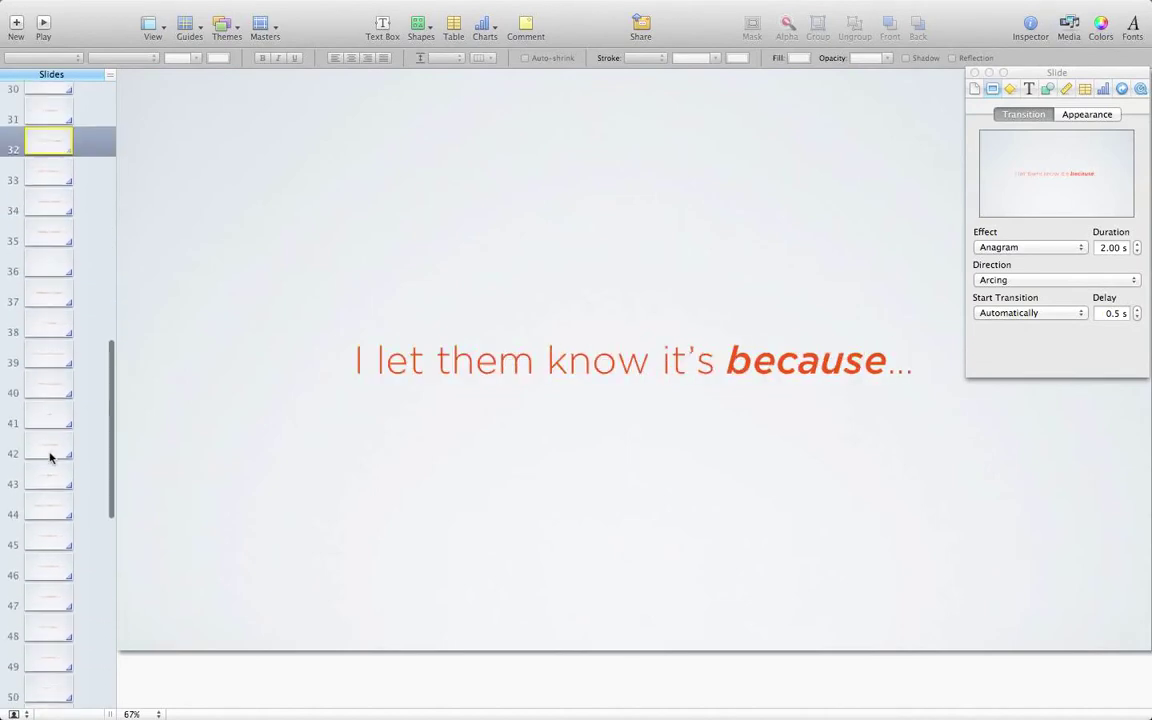
{"action": "scroll", "coordinate": [38, 355], "scroll_direction": "down", "scroll_amount": 12}
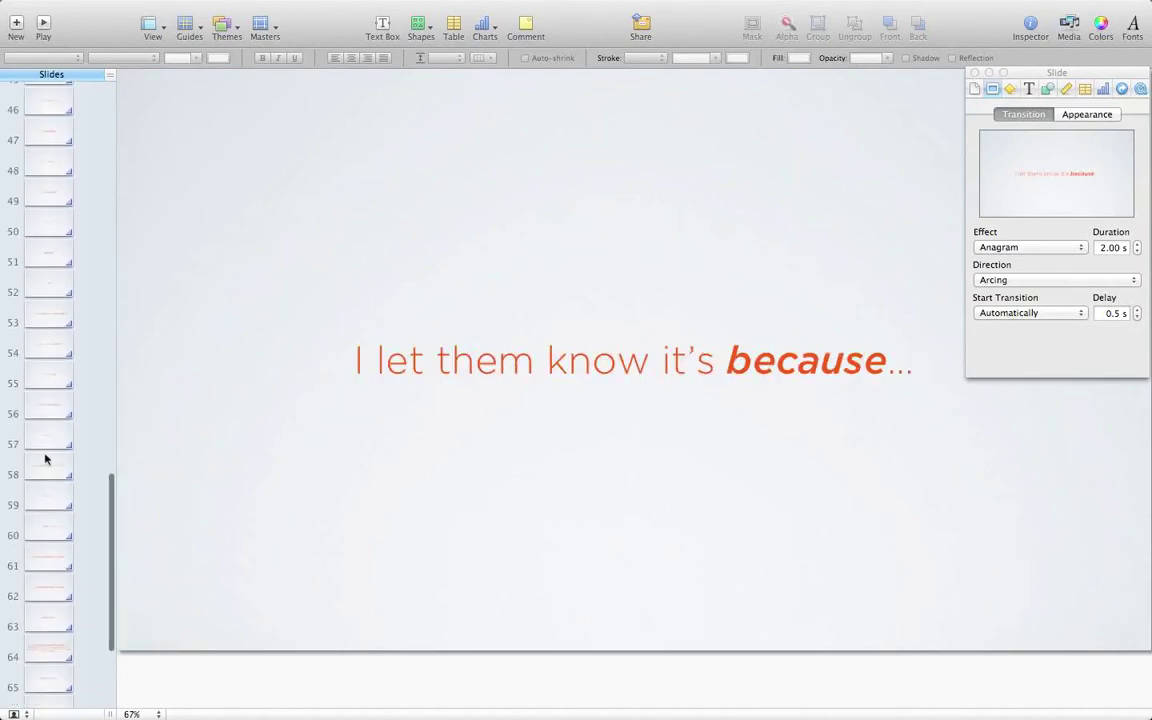
{"action": "left_click", "coordinate": [48, 470]}
{"action": "scroll", "coordinate": [48, 476], "scroll_direction": "up", "scroll_amount": 20}
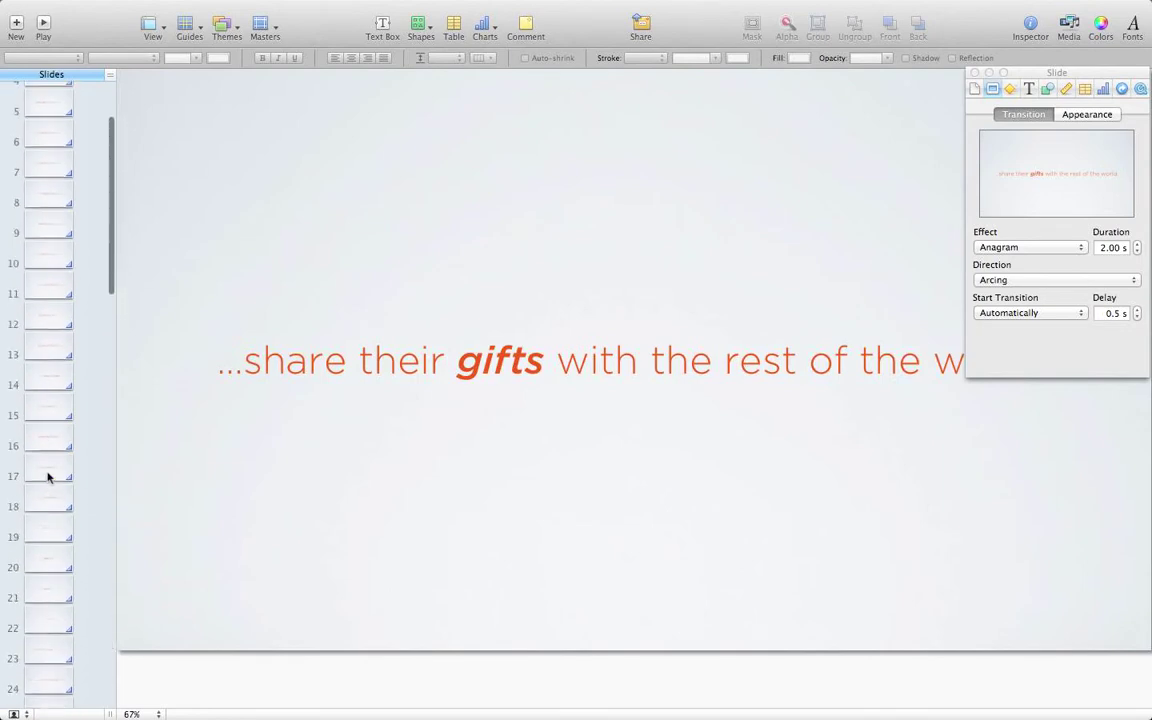
{"action": "left_click", "coordinate": [37, 313]}
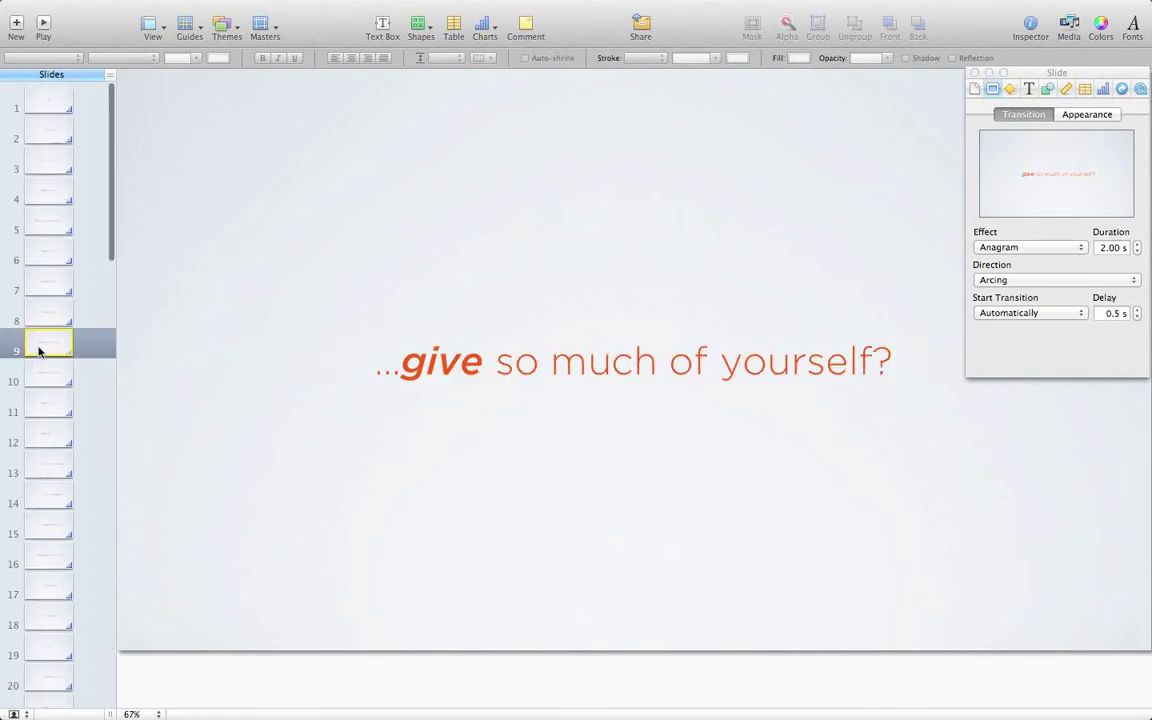
{"action": "left_click", "coordinate": [41, 299]}
{"action": "left_click", "coordinate": [48, 219]}
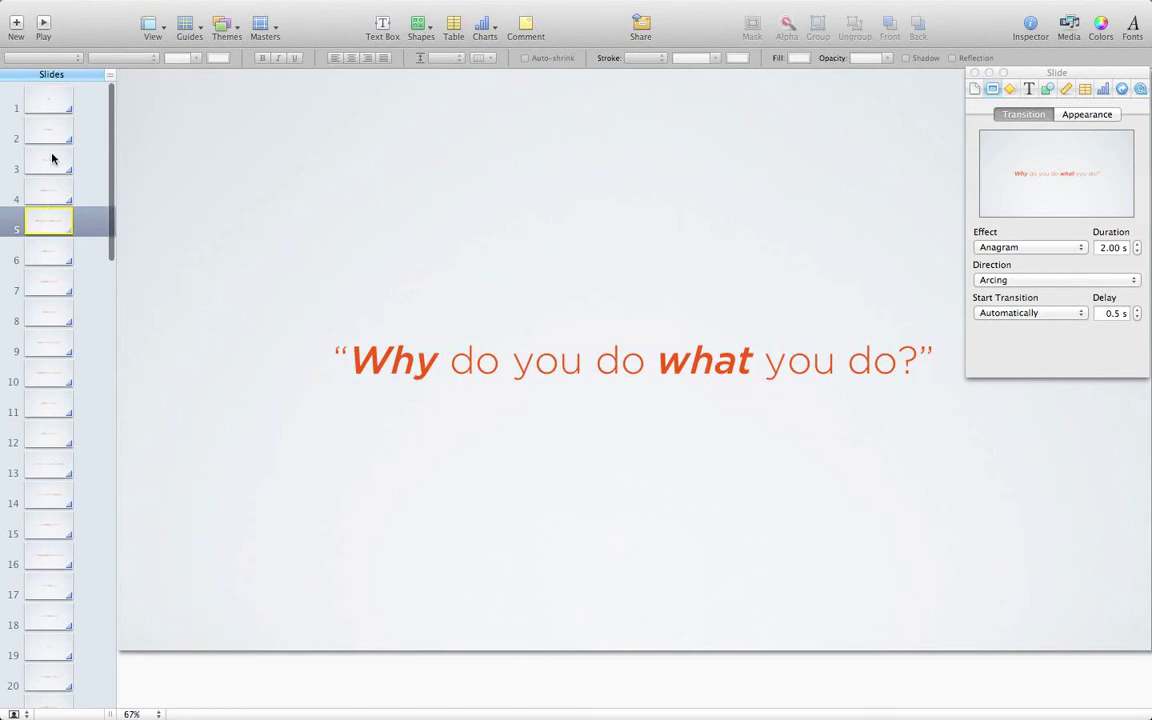
{"action": "left_click", "coordinate": [51, 158]}
{"action": "scroll", "coordinate": [51, 230], "scroll_direction": "down", "scroll_amount": 20}
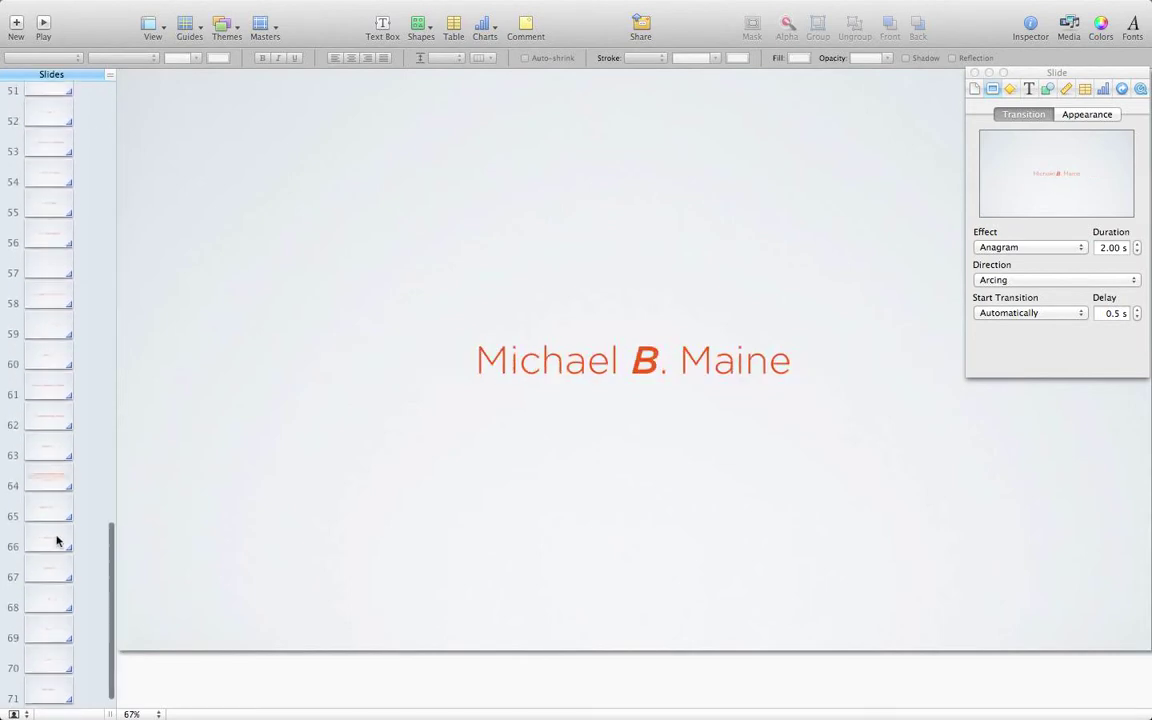
{"action": "left_click", "coordinate": [46, 485]}
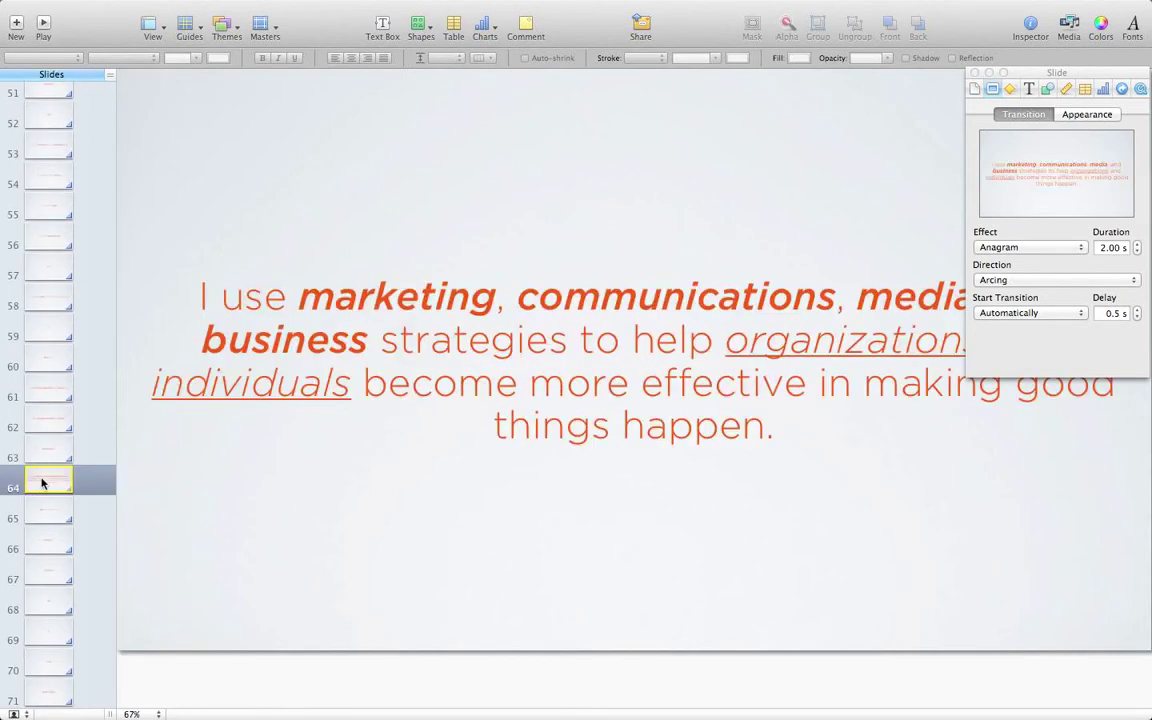
{"action": "scroll", "coordinate": [41, 483], "scroll_direction": "up", "scroll_amount": 20}
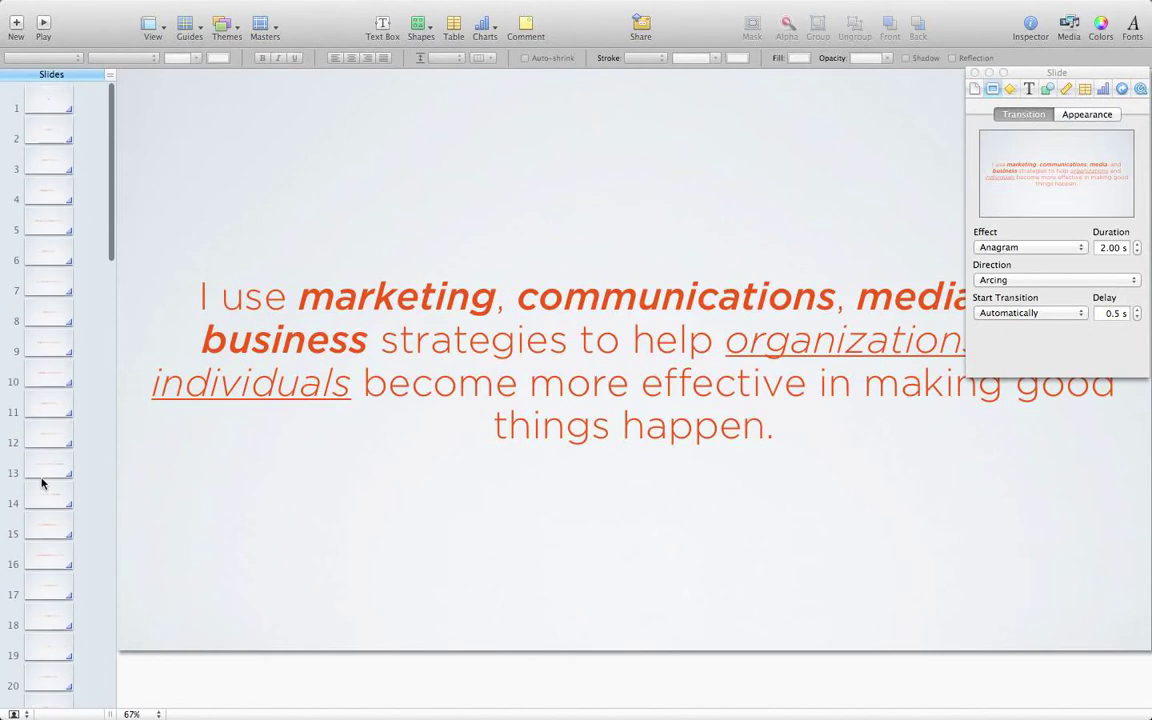
Step: Raise the transition delay of slides 5, 13 and 16 to 1.0 s
{"action": "left_click", "coordinate": [46, 222]}
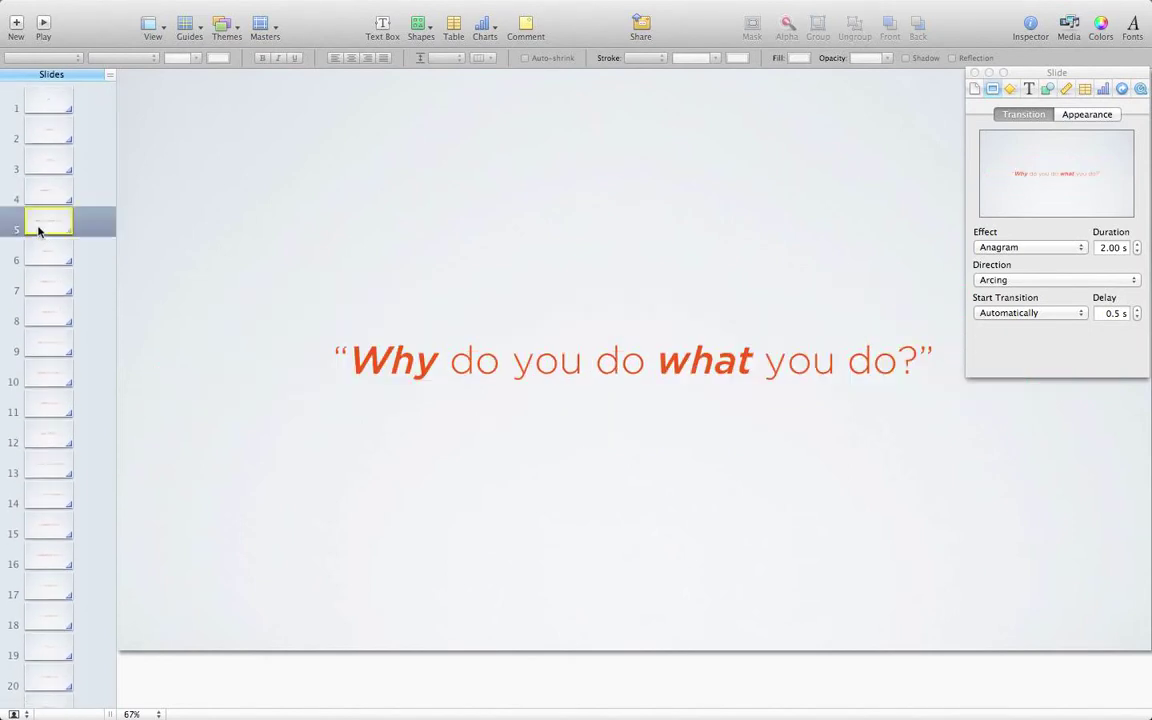
{"action": "left_click", "coordinate": [59, 472], "text": "super"}
{"action": "left_click", "coordinate": [52, 560], "text": "super"}
{"action": "left_click", "coordinate": [1137, 310]}
Step: Set slide 64's transition delay to 4.0 s
{"action": "scroll", "coordinate": [64, 533], "scroll_direction": "down", "scroll_amount": 15}
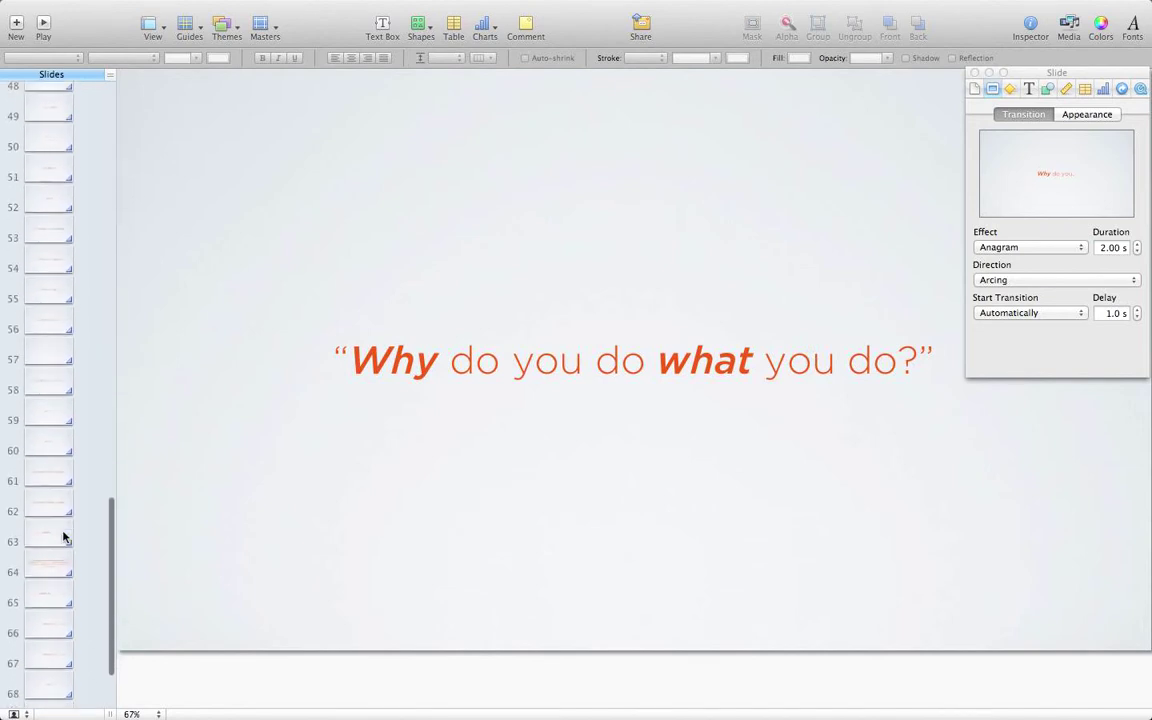
{"action": "left_click", "coordinate": [46, 499]}
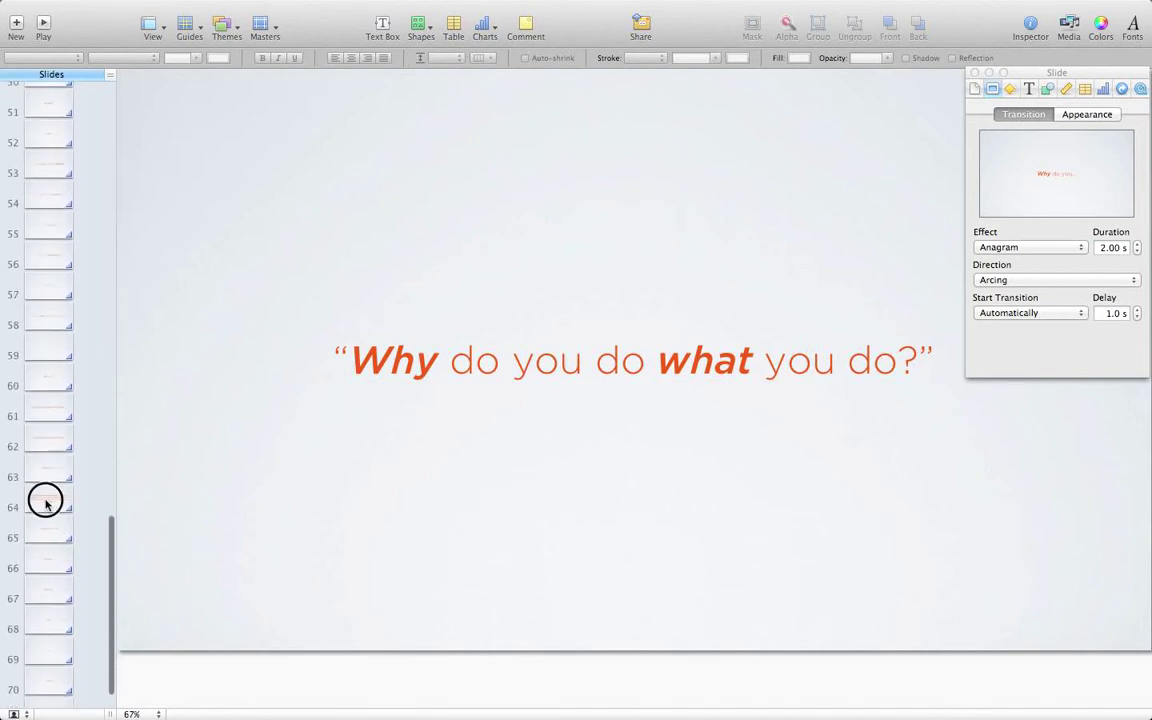
{"action": "left_click", "coordinate": [1112, 314]}
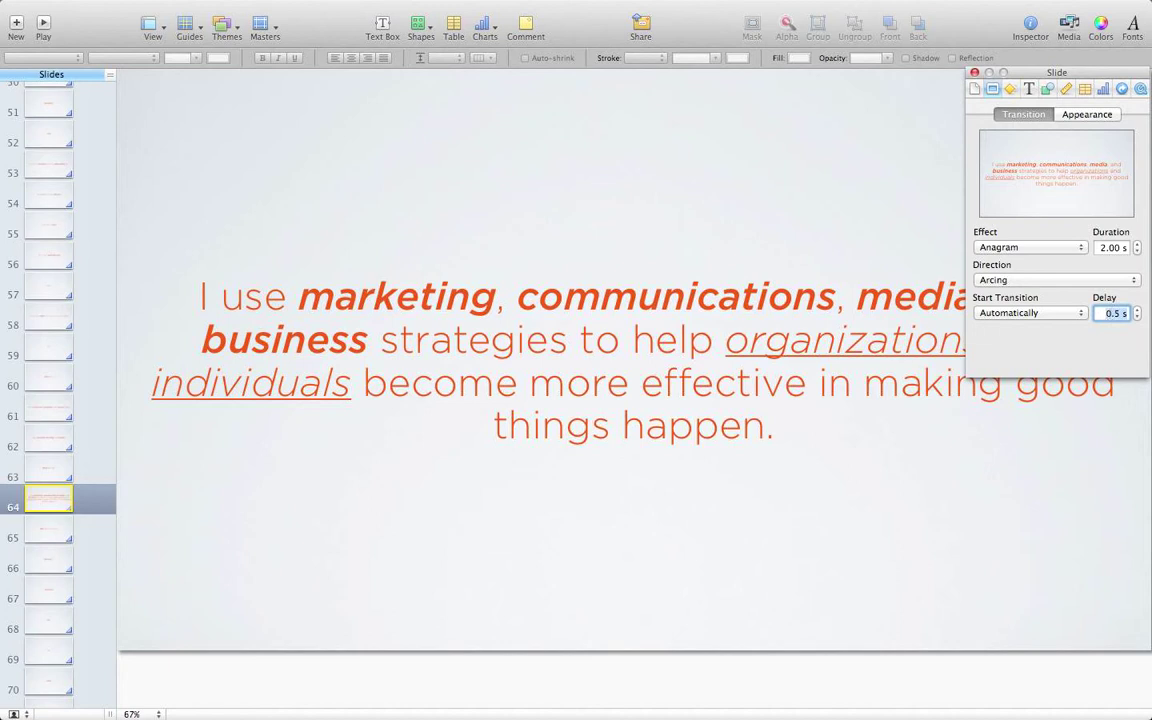
{"action": "type", "text": "4"}
{"action": "key", "text": "Tab"}
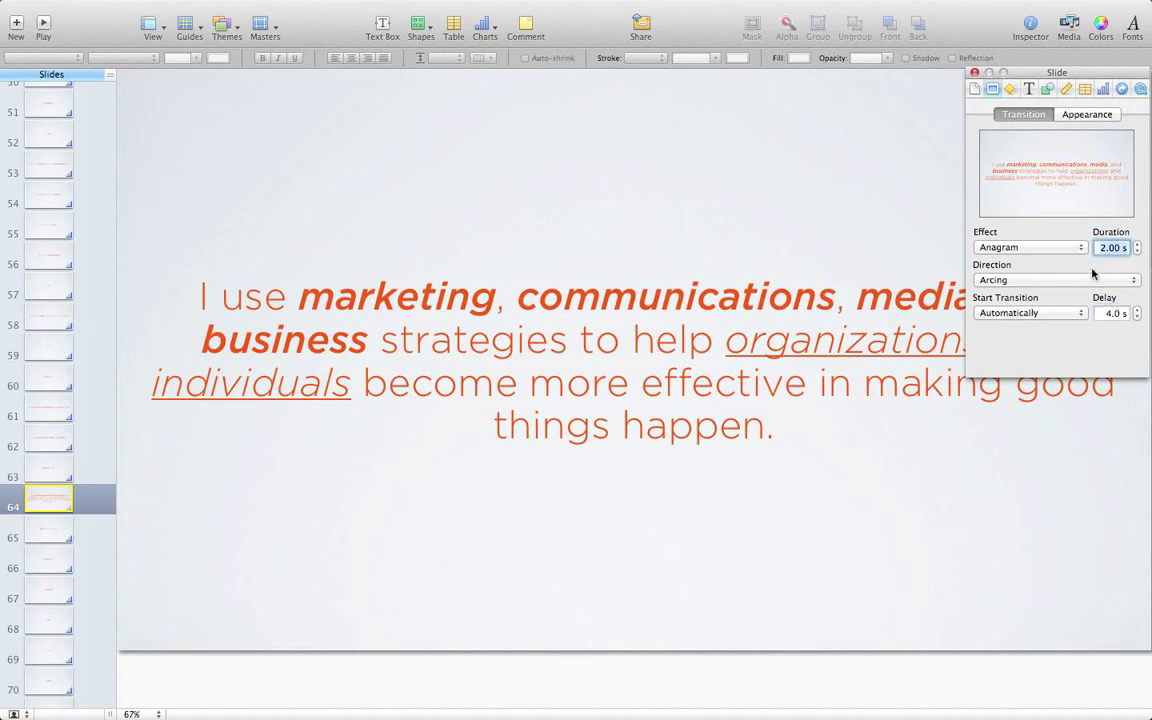
Step: Check the transition timing of slides 59 and 51, then select every slide from slide 2
{"action": "left_click", "coordinate": [56, 344]}
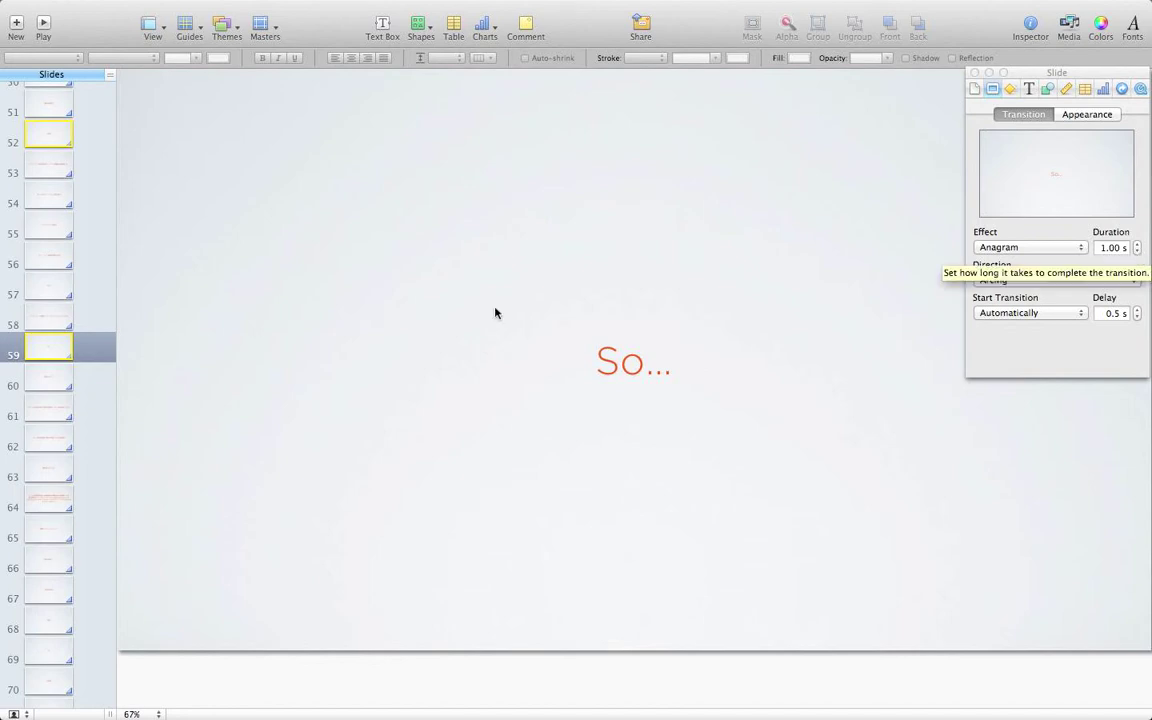
{"action": "left_click", "coordinate": [59, 117]}
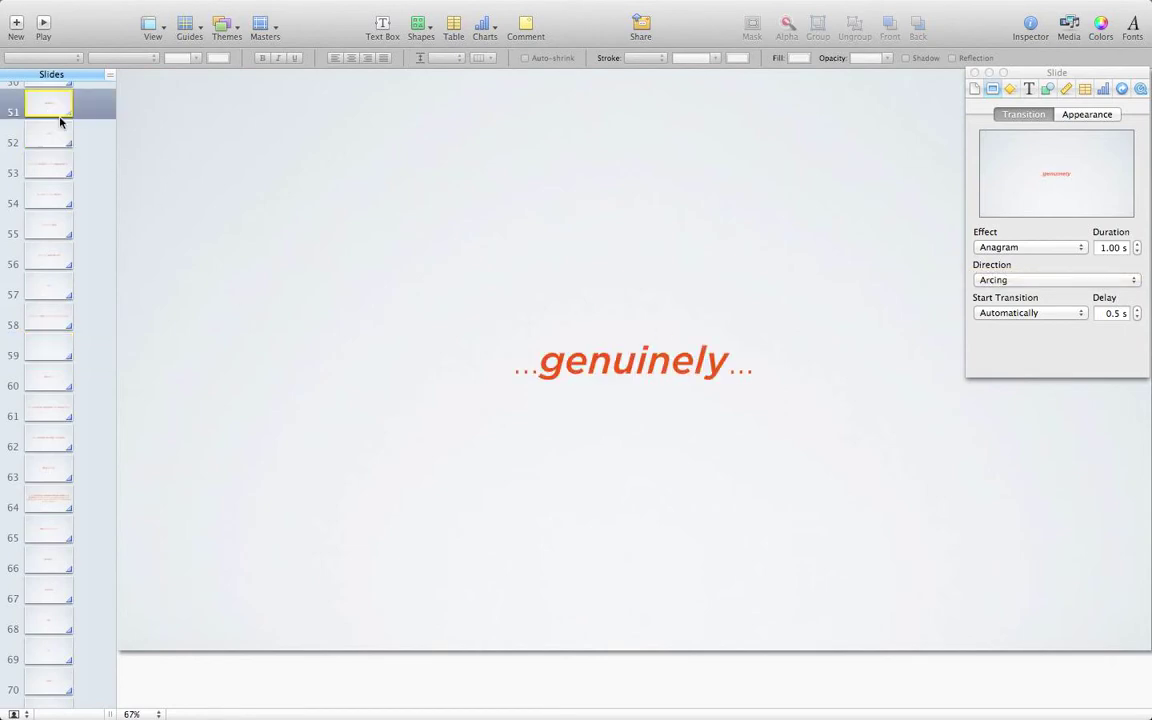
{"action": "scroll", "coordinate": [113, 321], "scroll_direction": "up", "scroll_amount": 15}
{"action": "left_click", "coordinate": [52, 131]}
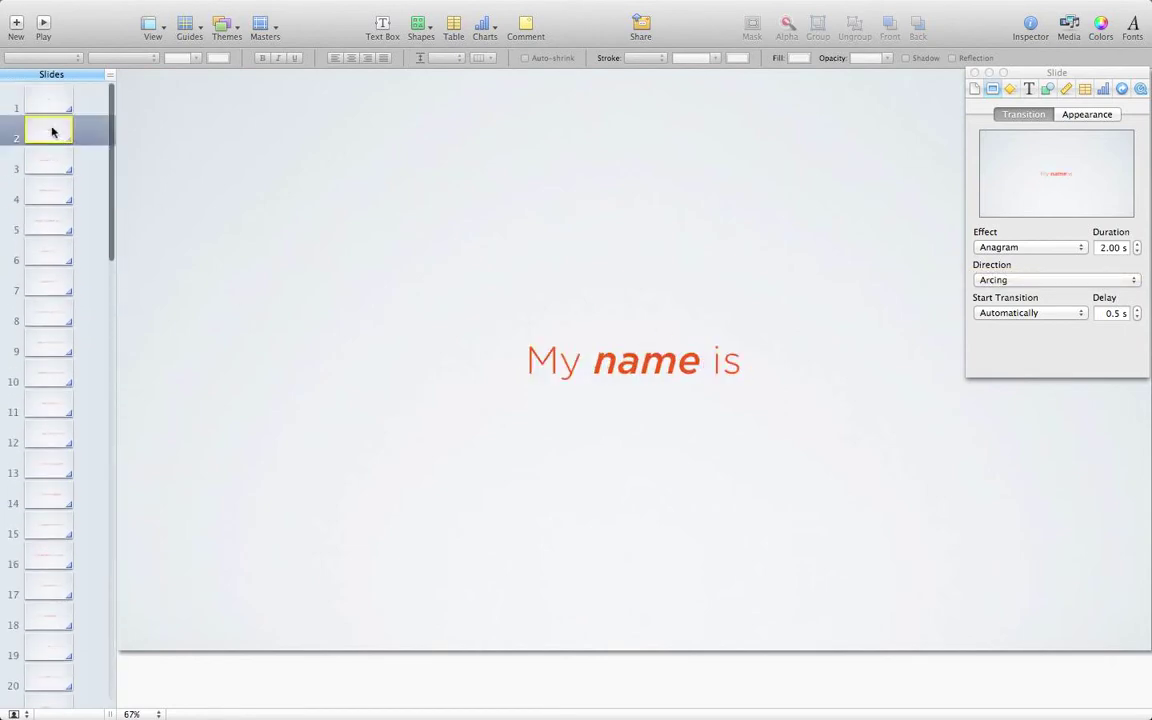
{"action": "key", "text": "super+a"}
Step: Select slide 7 alone, then return to slide 1, 'Hi'
{"action": "left_click", "coordinate": [59, 281]}
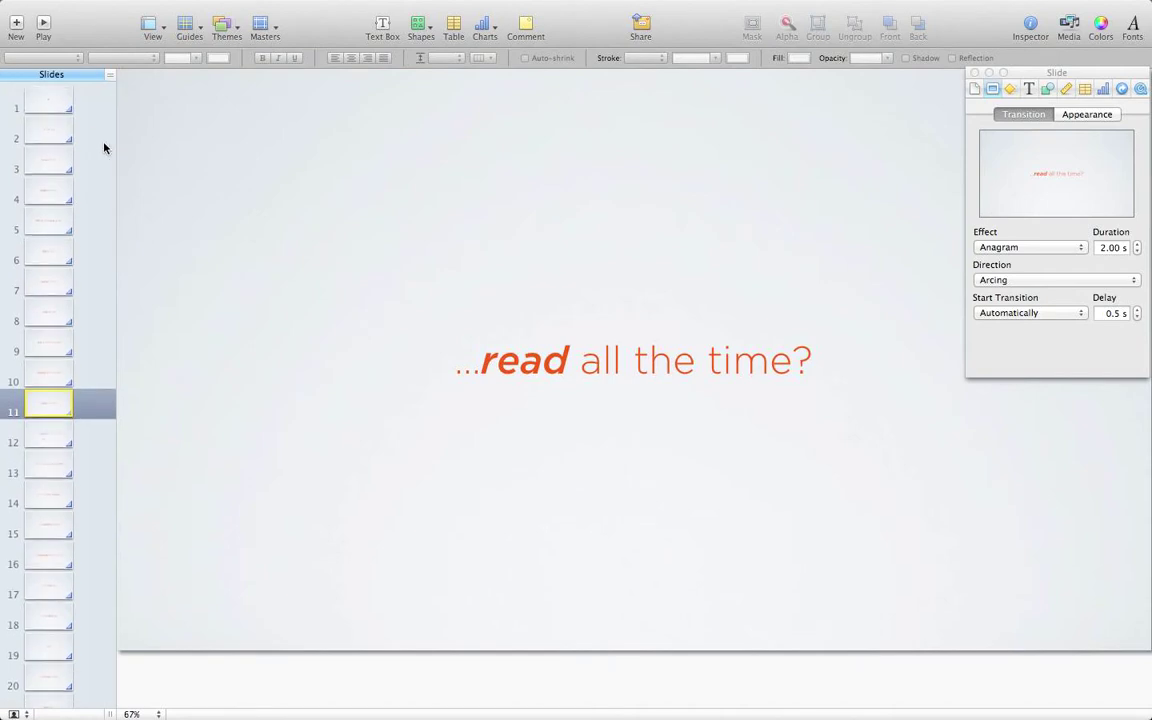
{"action": "left_click", "coordinate": [45, 101]}
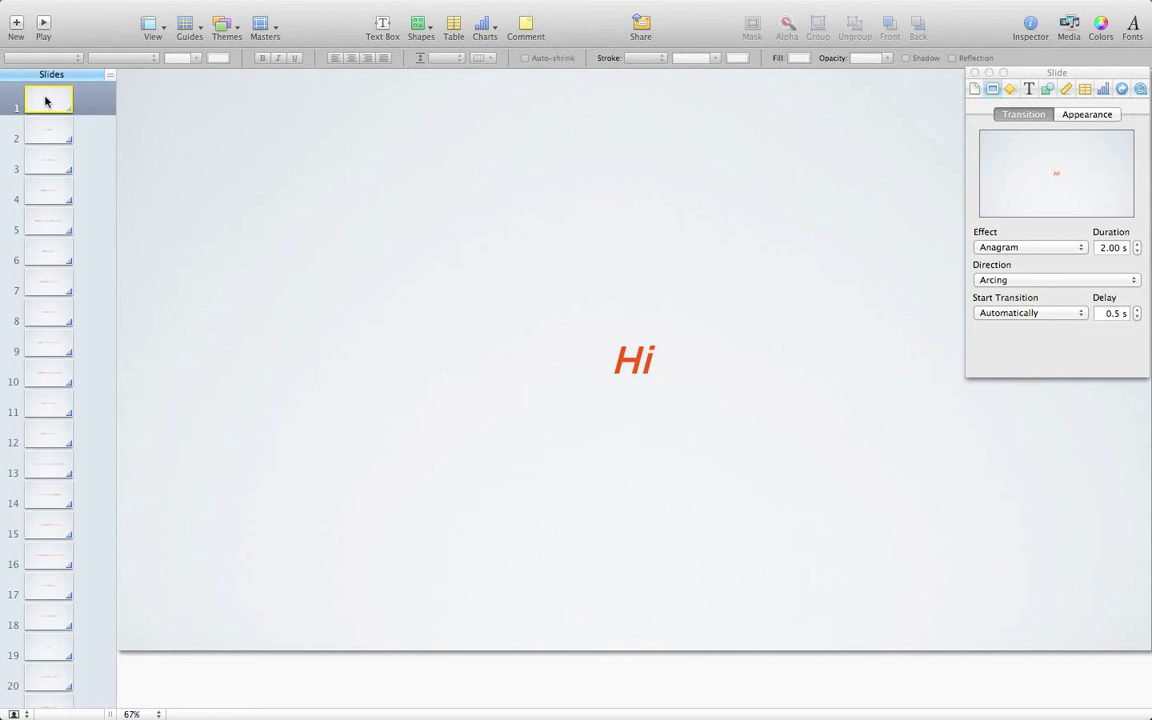
Step: Record the slideshow from the Document inspector's Audio pane, then clear that recording
{"action": "left_click", "coordinate": [976, 89]}
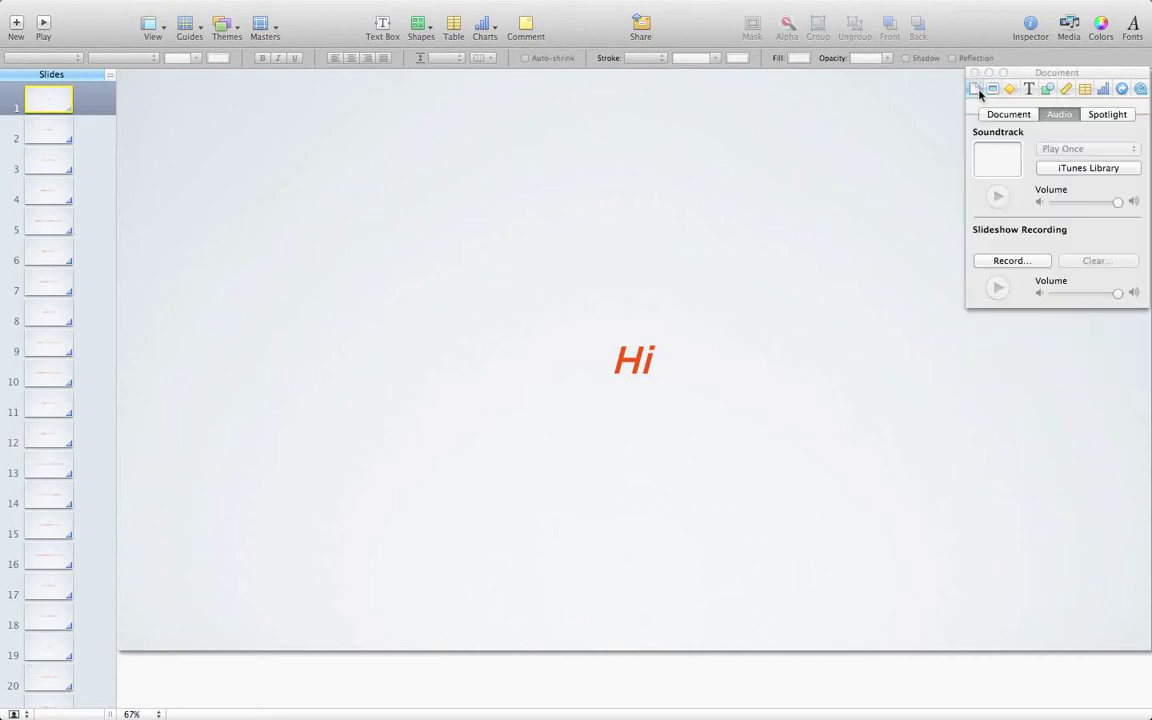
{"action": "left_click", "coordinate": [1012, 261]}
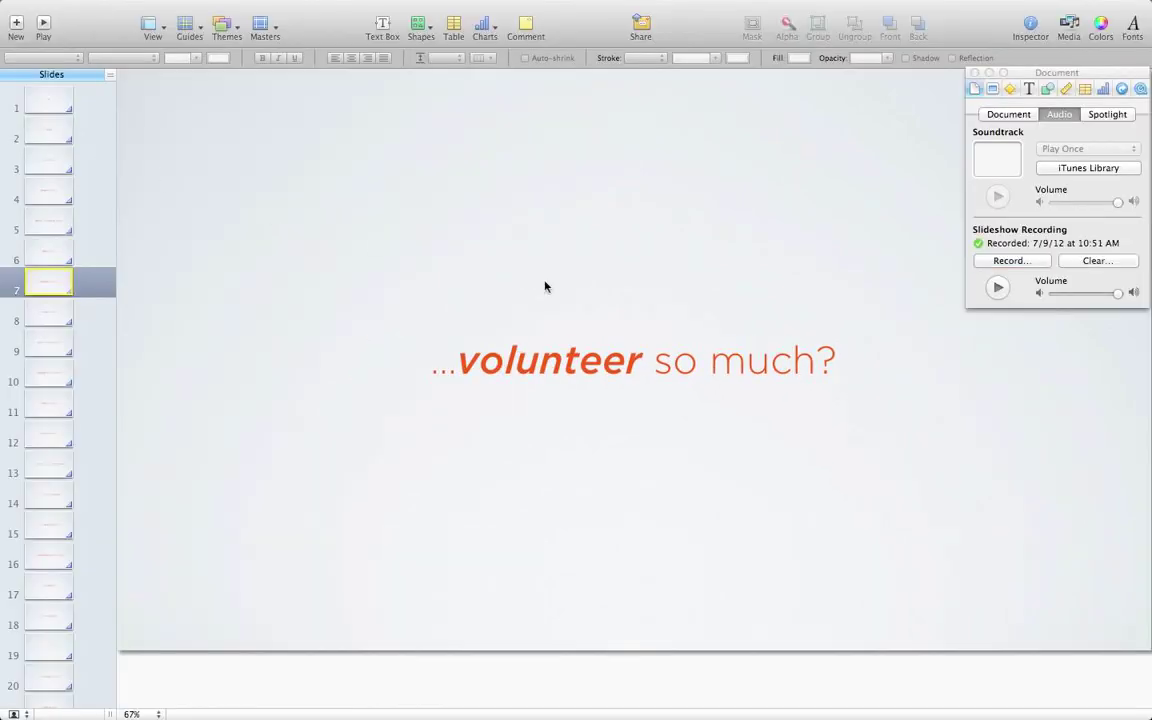
{"action": "left_click", "coordinate": [1084, 261]}
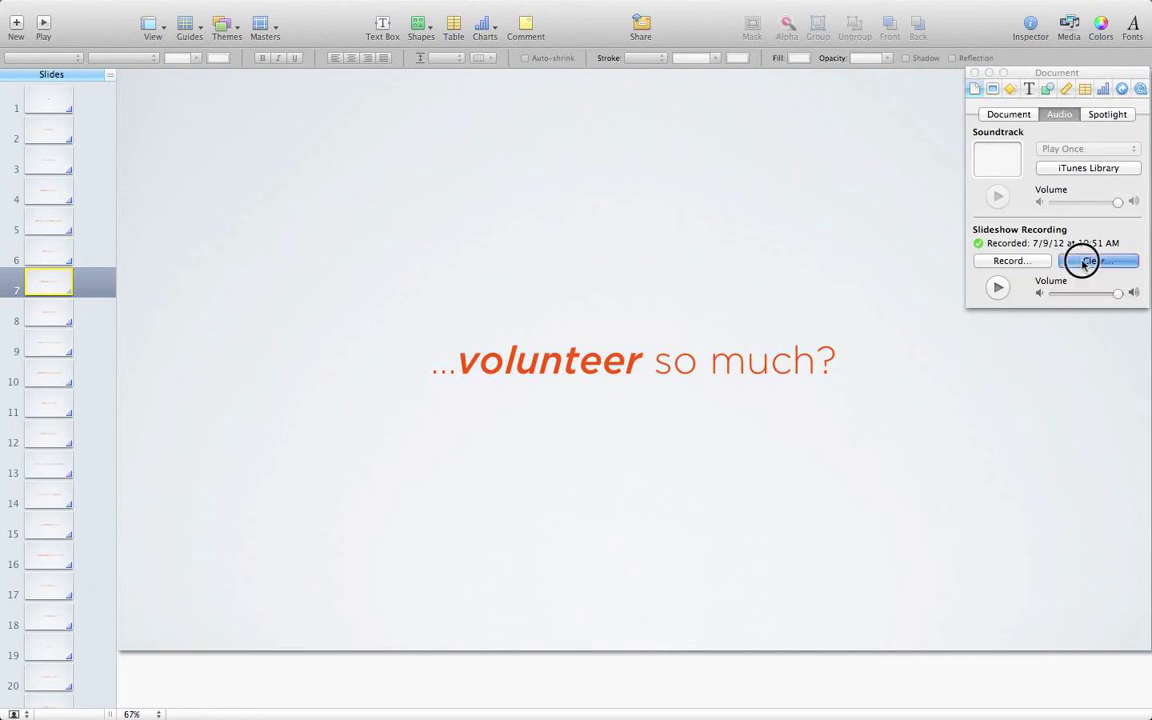
{"action": "left_click", "coordinate": [697, 133]}
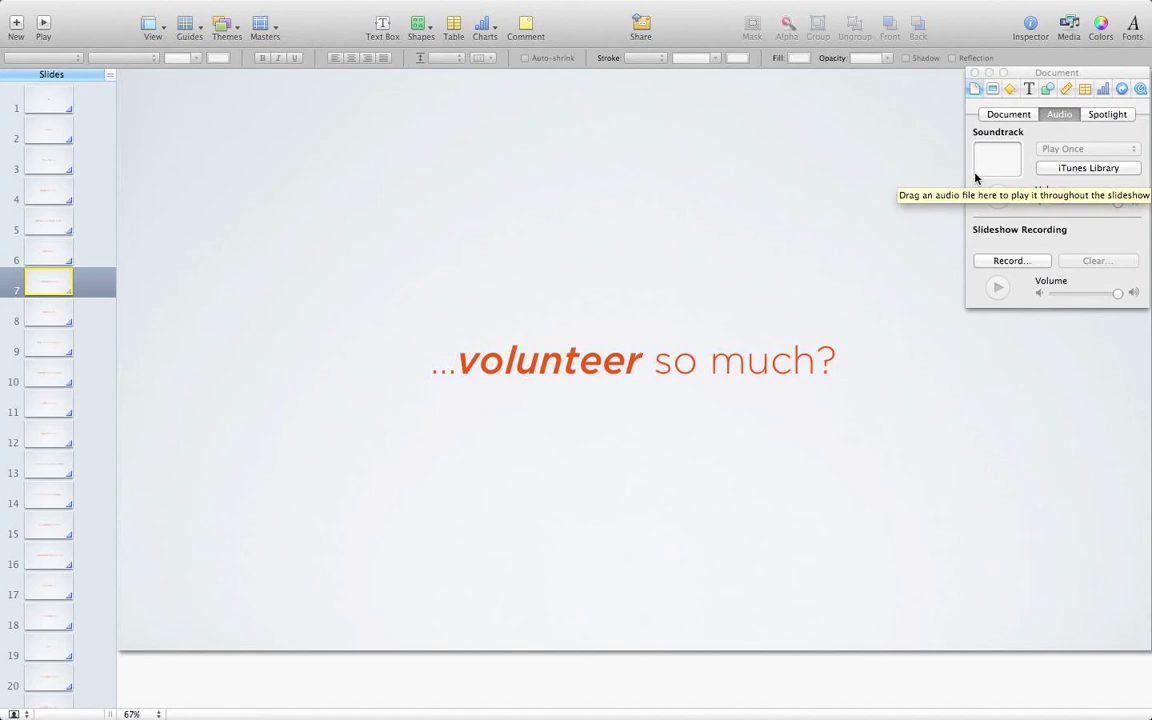
Step: Search the iTunes library for 'shine', preview the Shine track and drop it into the Soundtrack well
{"action": "left_click", "coordinate": [1085, 169]}
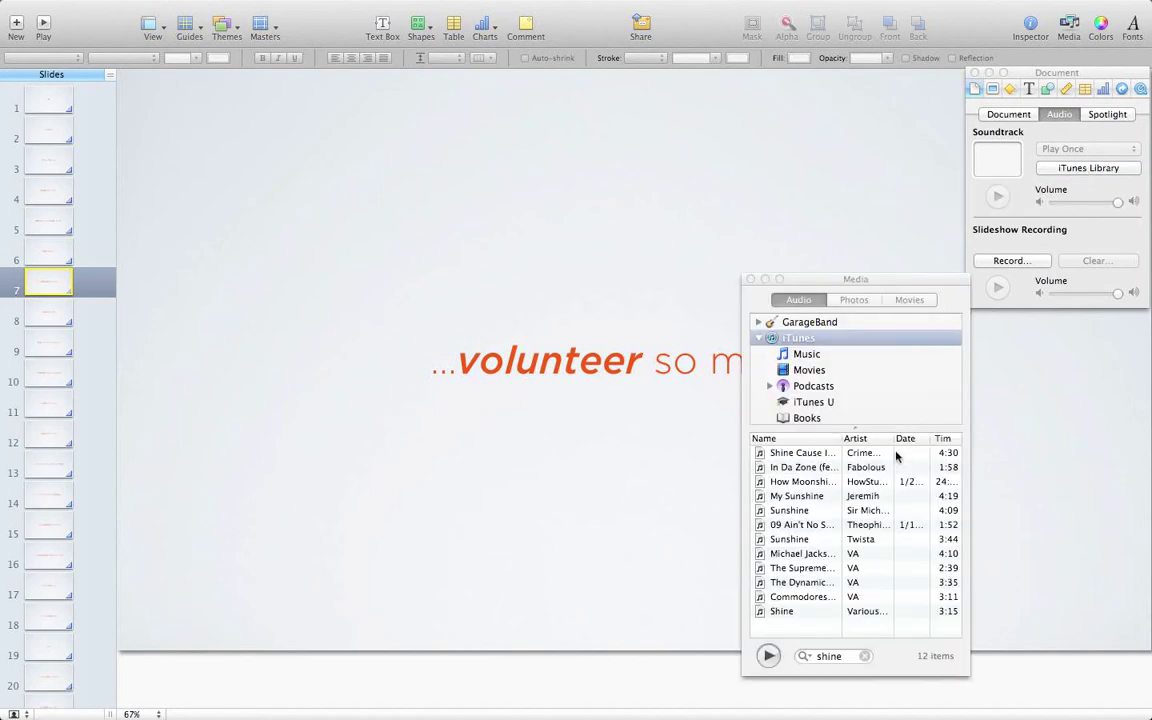
{"action": "left_click", "coordinate": [828, 656]}
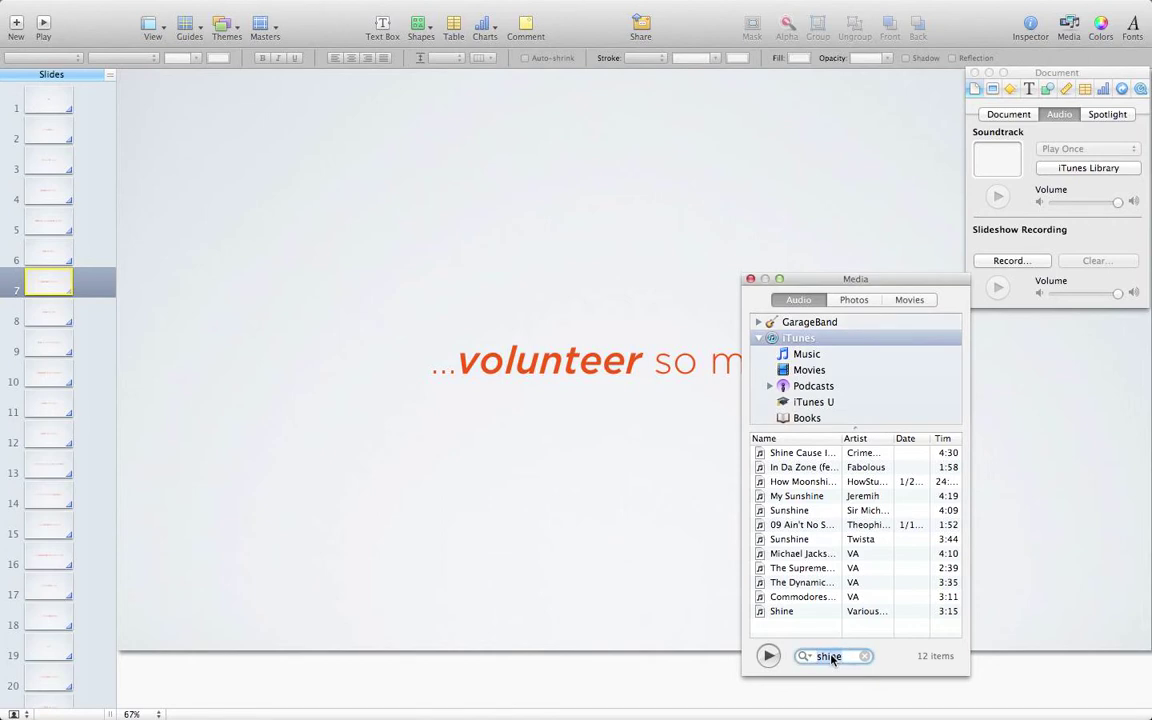
{"action": "key", "text": "BackSpace"}
{"action": "type", "text": "shine"}
{"action": "left_click", "coordinate": [798, 612]}
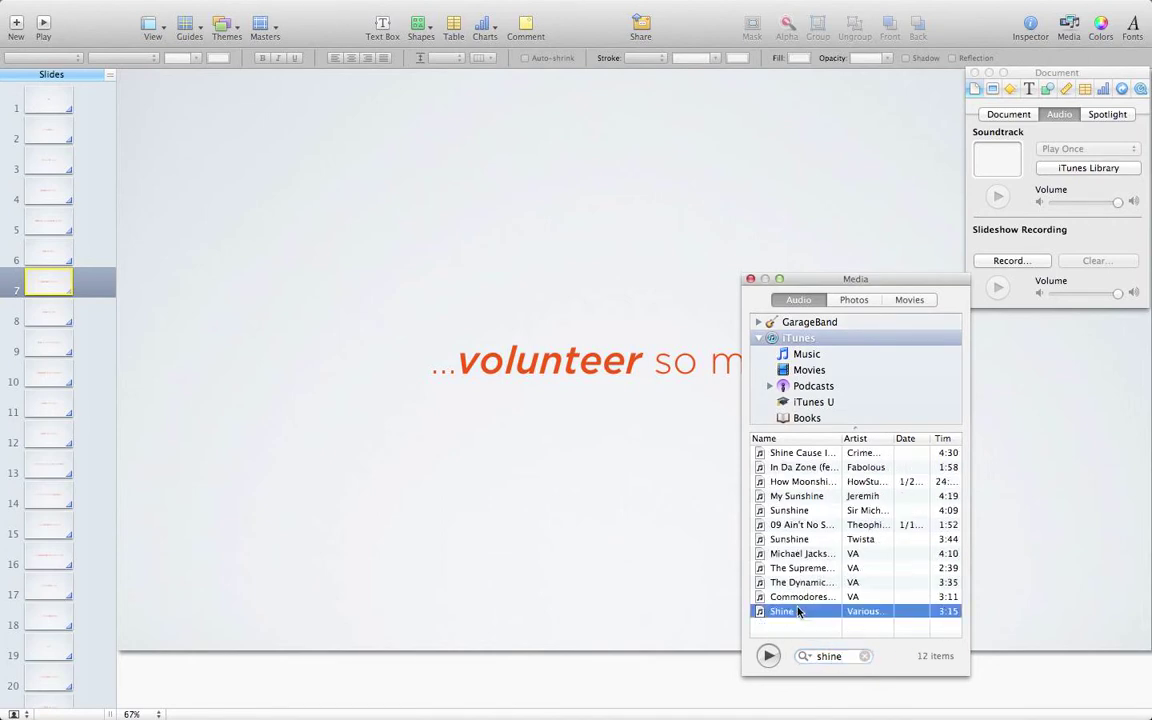
{"action": "left_click", "coordinate": [769, 656]}
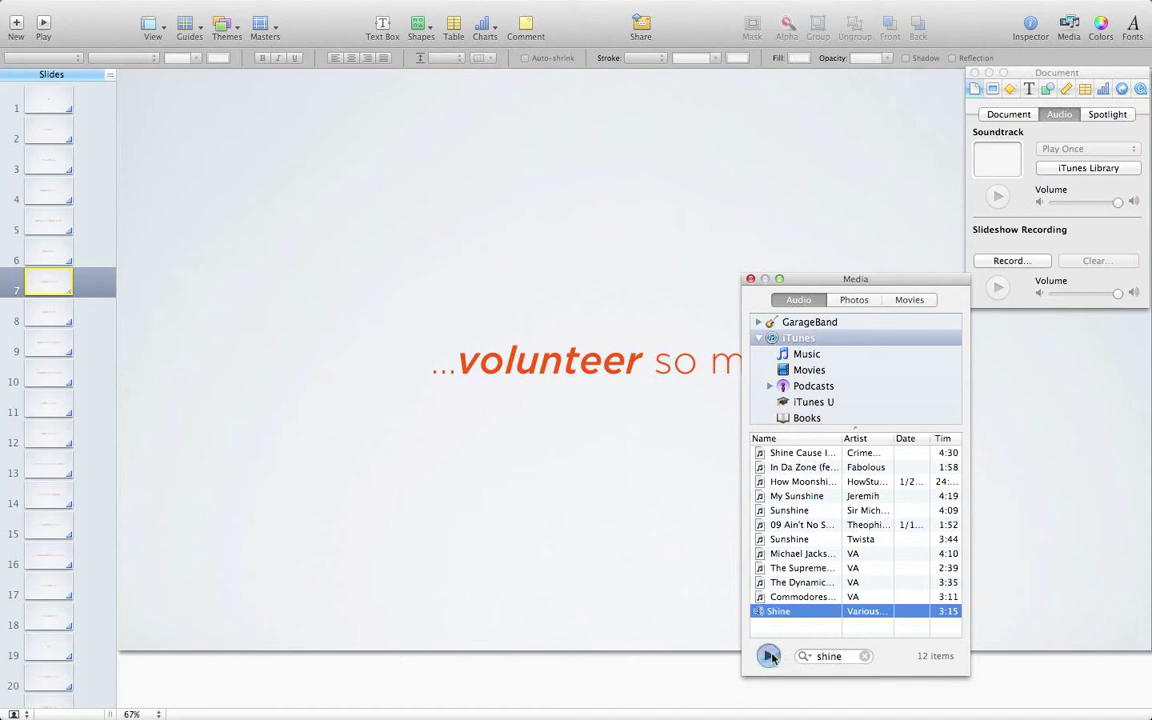
{"action": "left_click", "coordinate": [770, 656]}
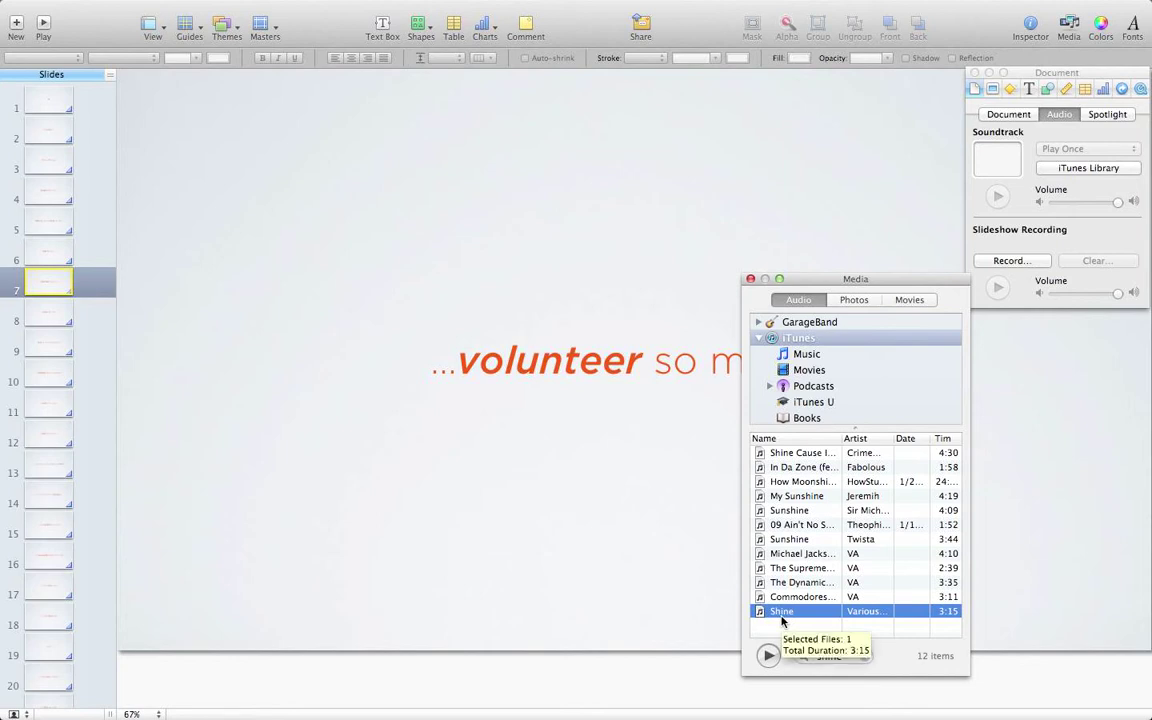
{"action": "left_click_drag", "start_coordinate": [781, 617], "coordinate": [997, 157]}
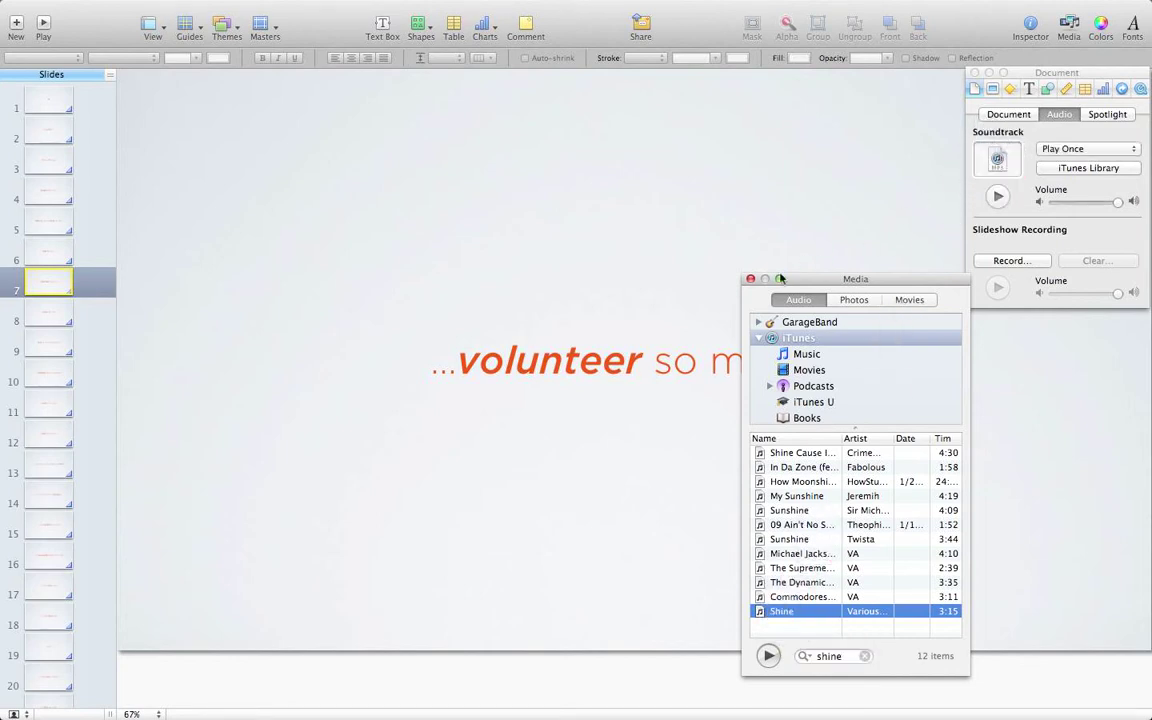
{"action": "left_click", "coordinate": [750, 279]}
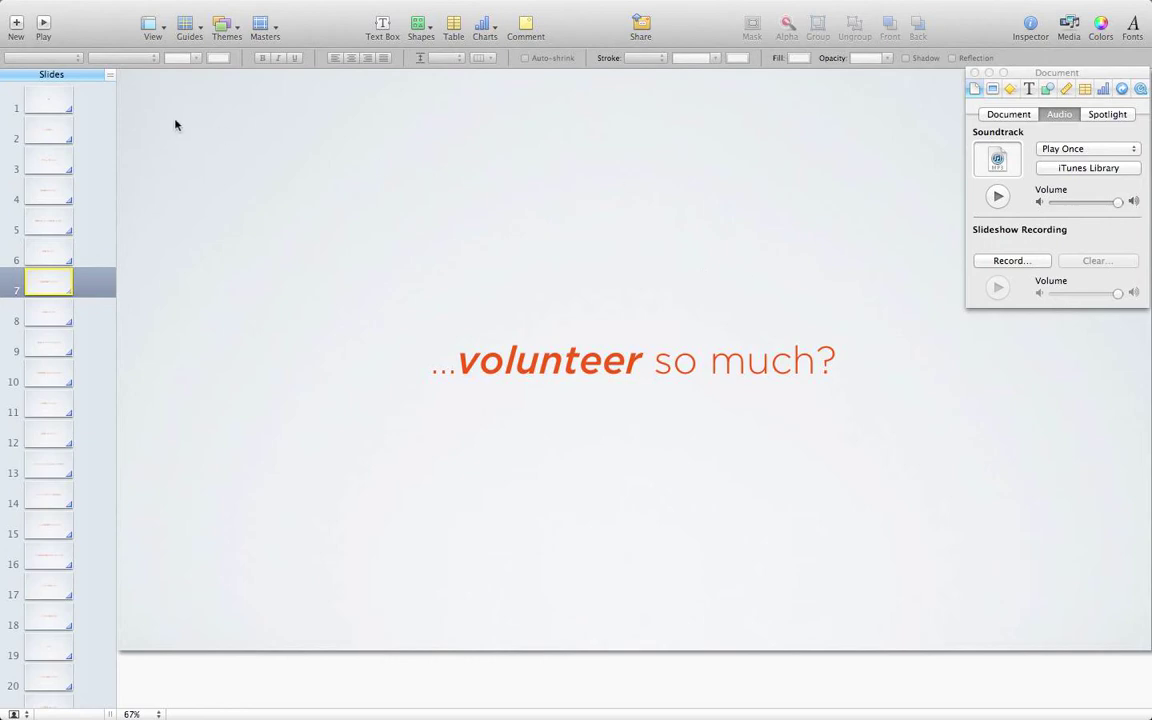
Step: Play the slideshow from slide 1, then show slide 71 'What's yours?' and its transition settings
{"action": "left_click", "coordinate": [42, 96]}
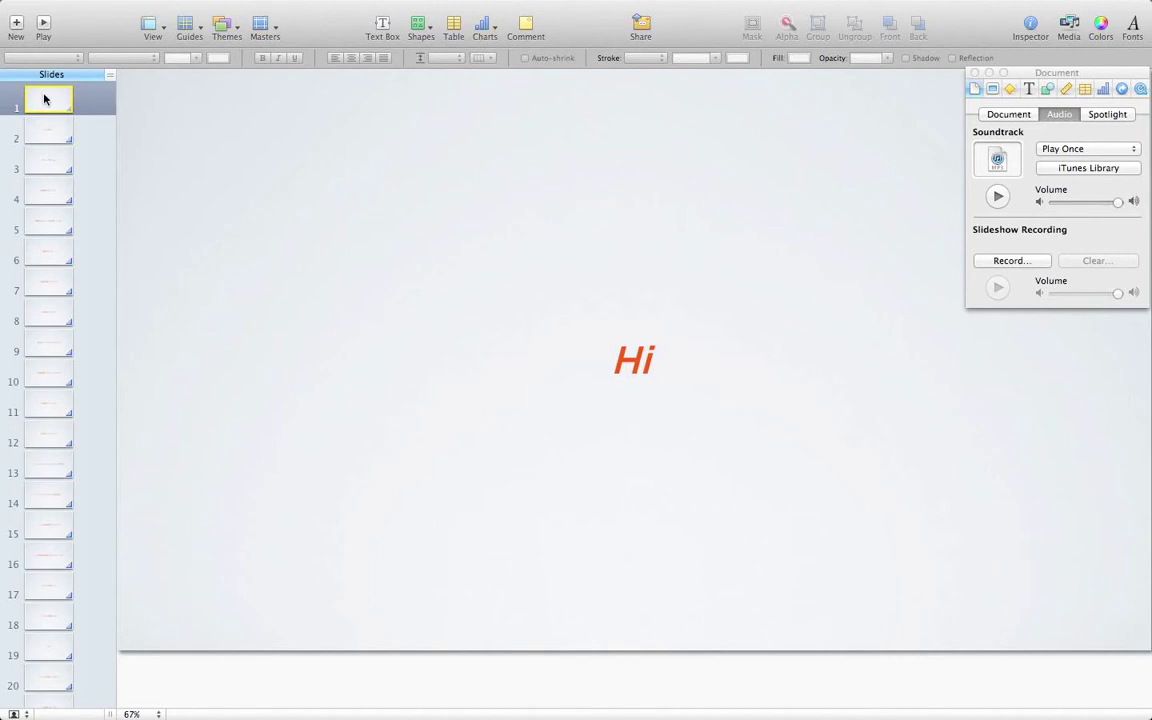
{"action": "left_click", "coordinate": [45, 27]}
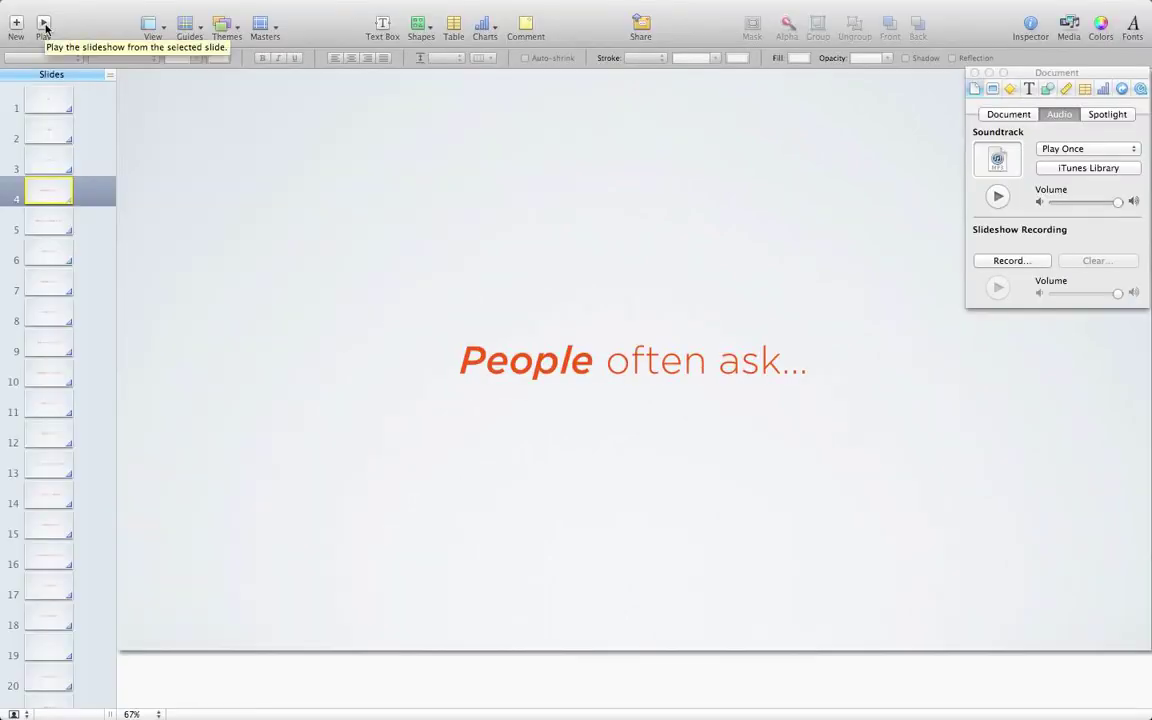
{"action": "scroll", "coordinate": [57, 430], "scroll_direction": "down", "scroll_amount": 20}
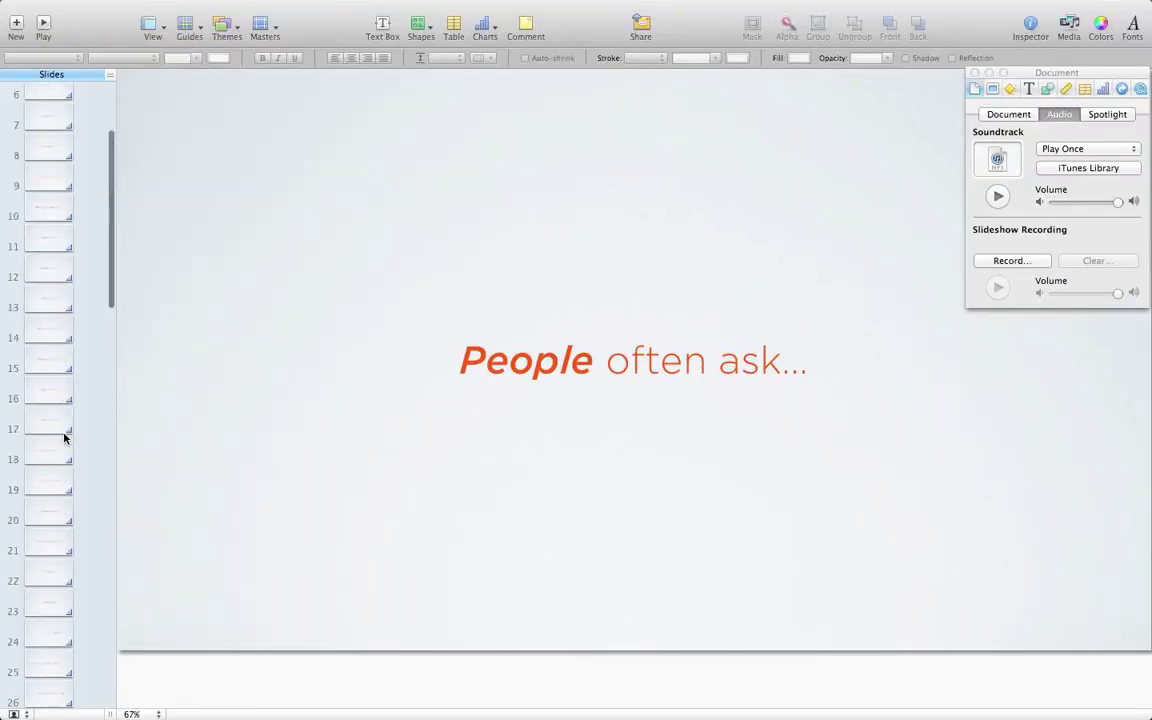
{"action": "scroll", "coordinate": [59, 504], "scroll_direction": "down", "scroll_amount": 10}
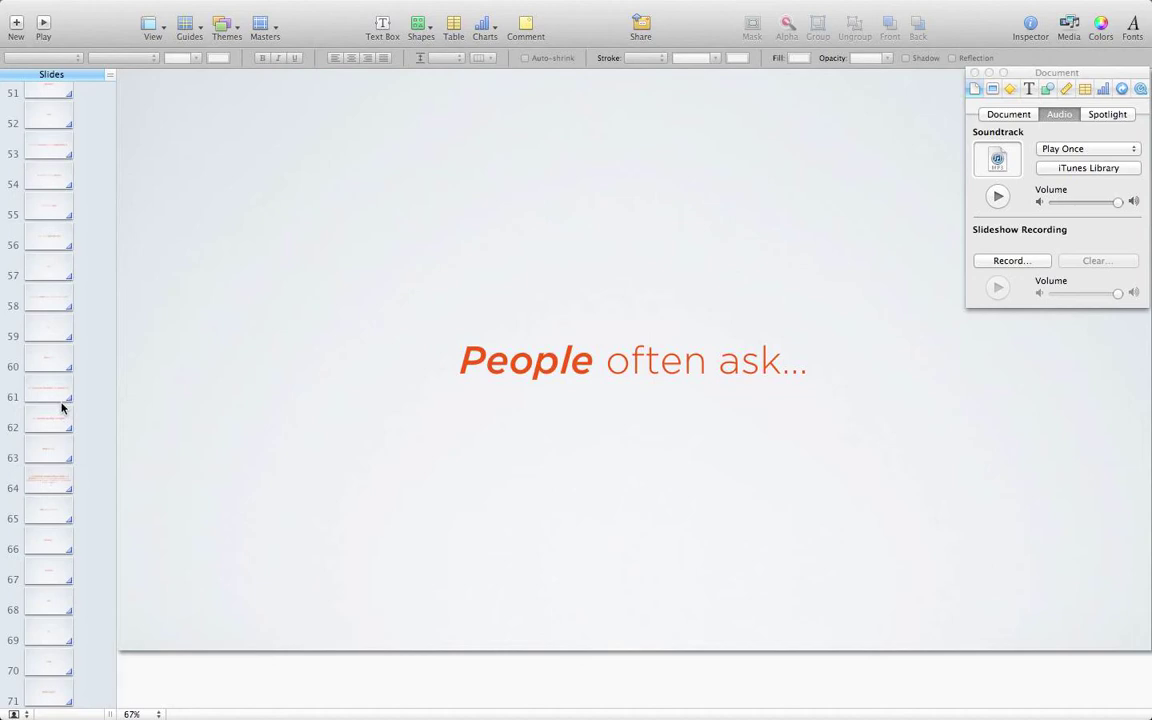
{"action": "scroll", "coordinate": [46, 695], "scroll_direction": "down", "scroll_amount": 3}
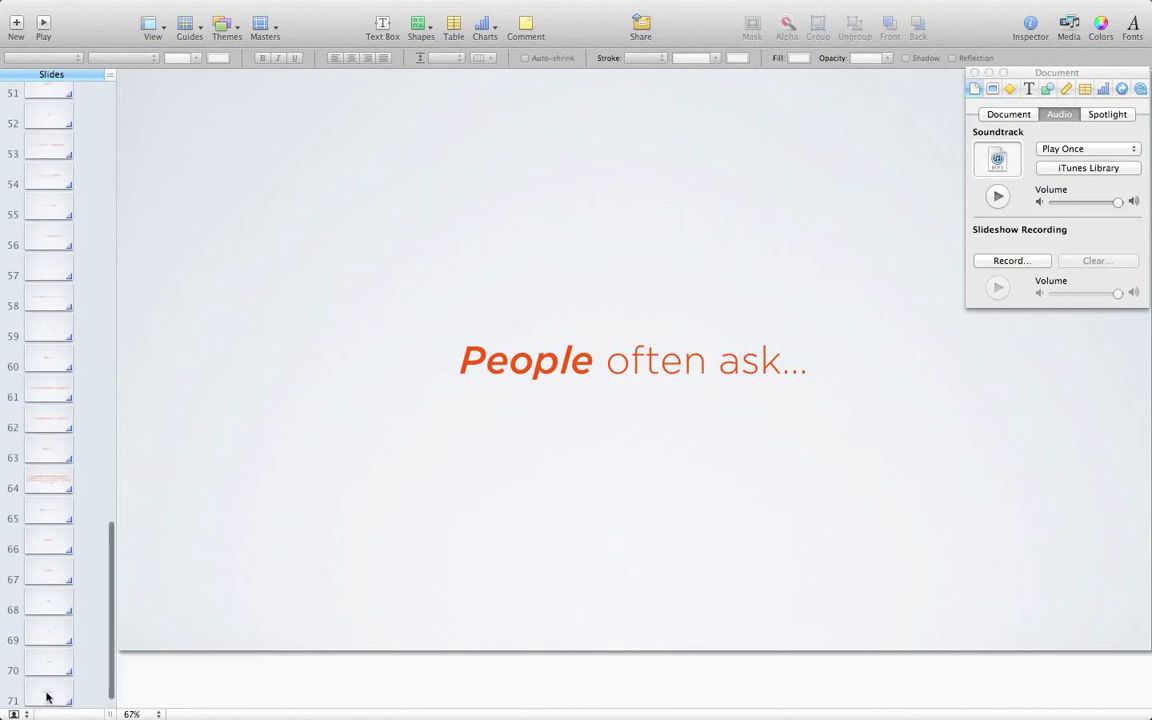
{"action": "left_click", "coordinate": [46, 694]}
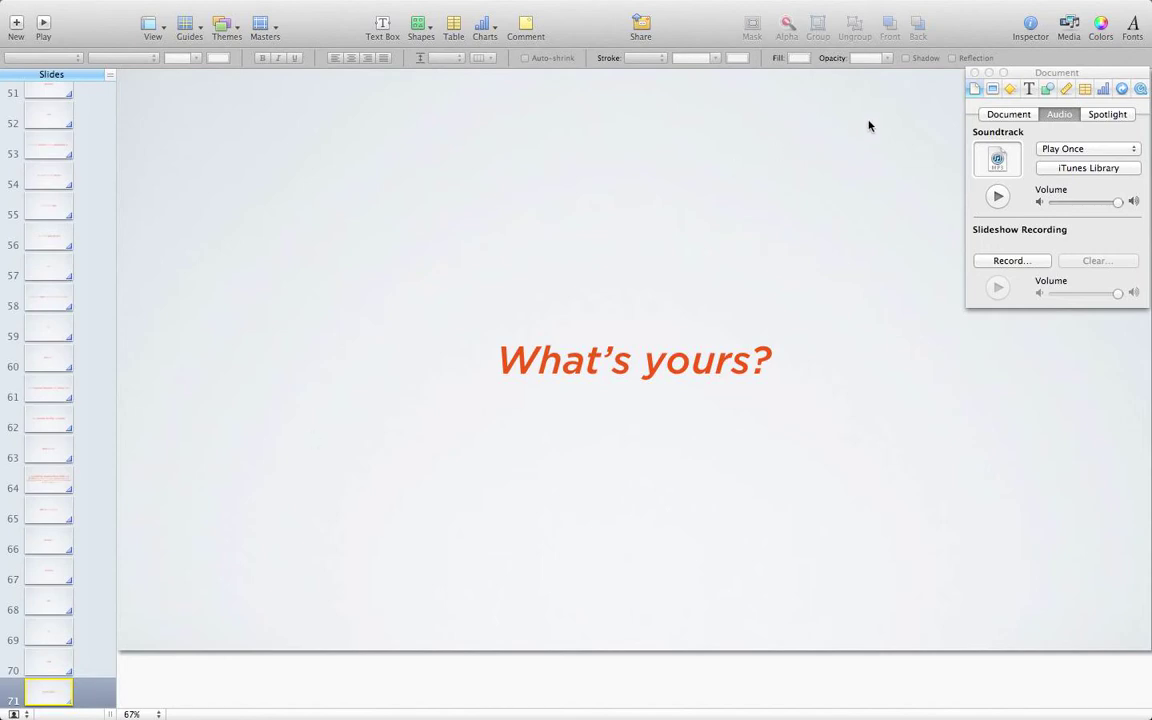
{"action": "left_click", "coordinate": [993, 89]}
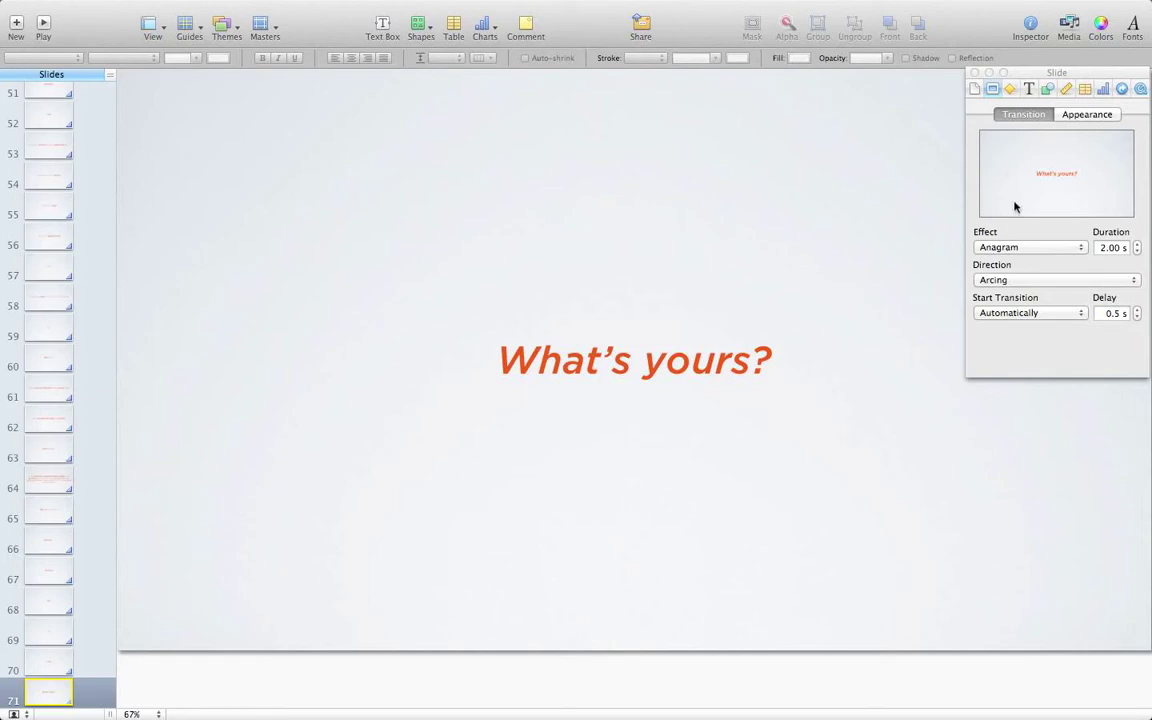
Step: Set slide 71's transition effect to Dissolve, then compare with the previous slide
{"action": "left_click", "coordinate": [1020, 248]}
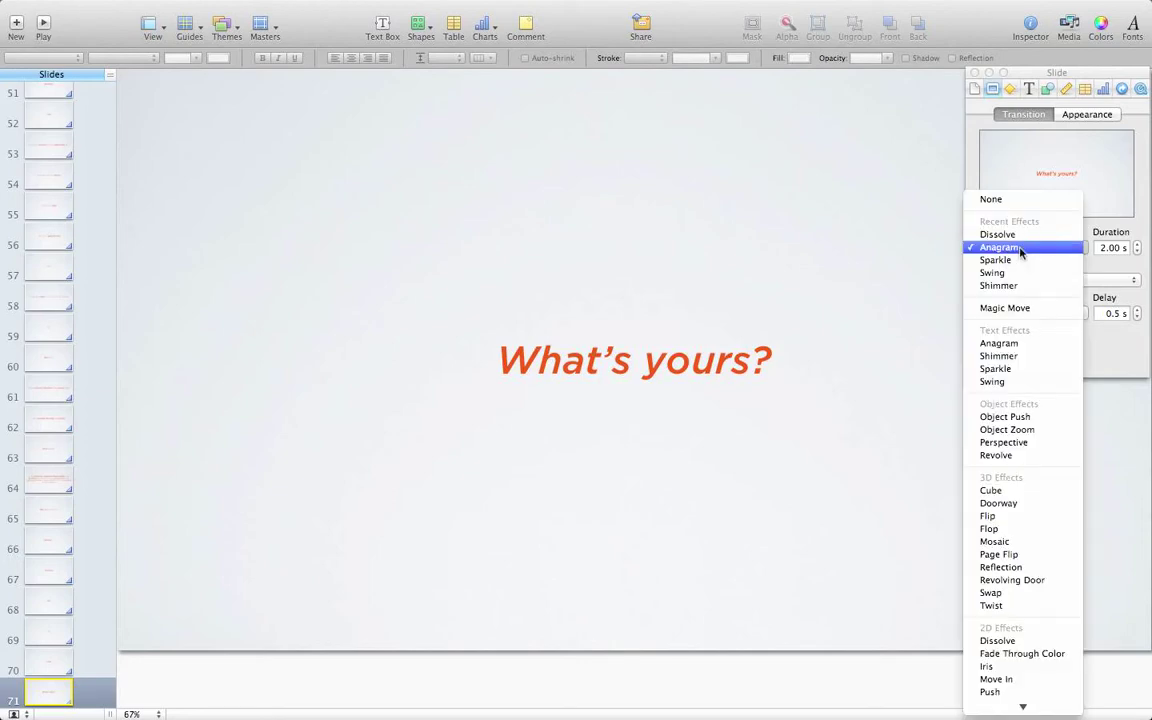
{"action": "left_click", "coordinate": [1033, 640]}
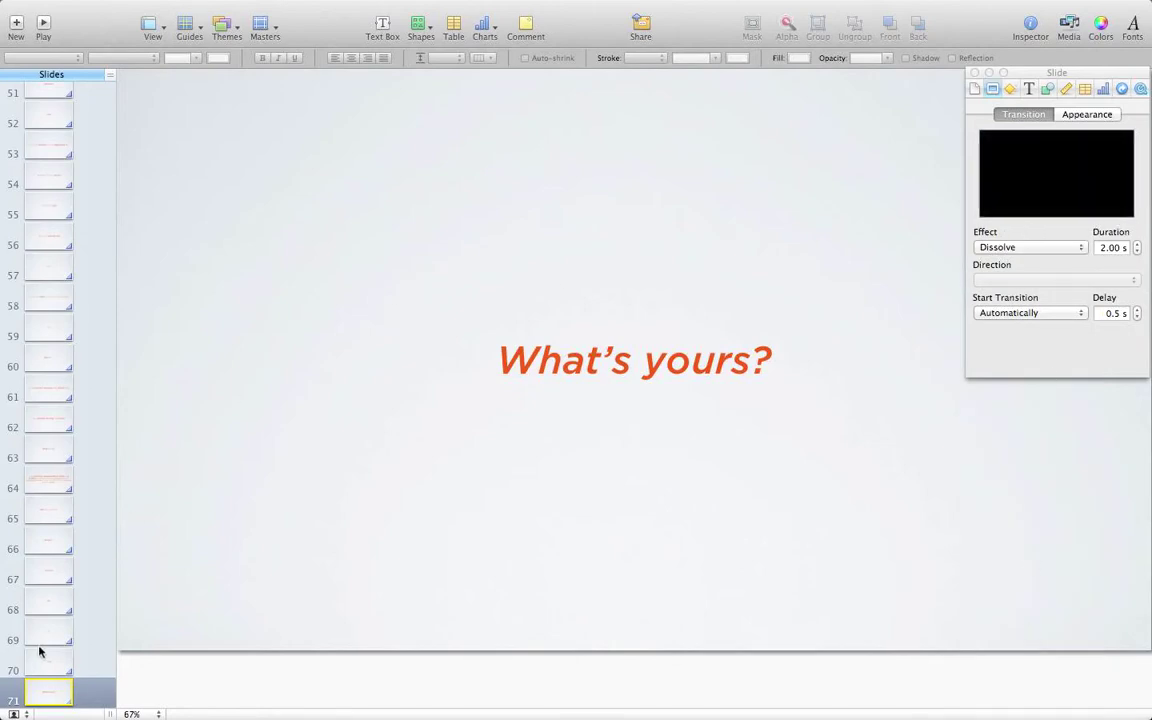
{"action": "left_click", "coordinate": [42, 656]}
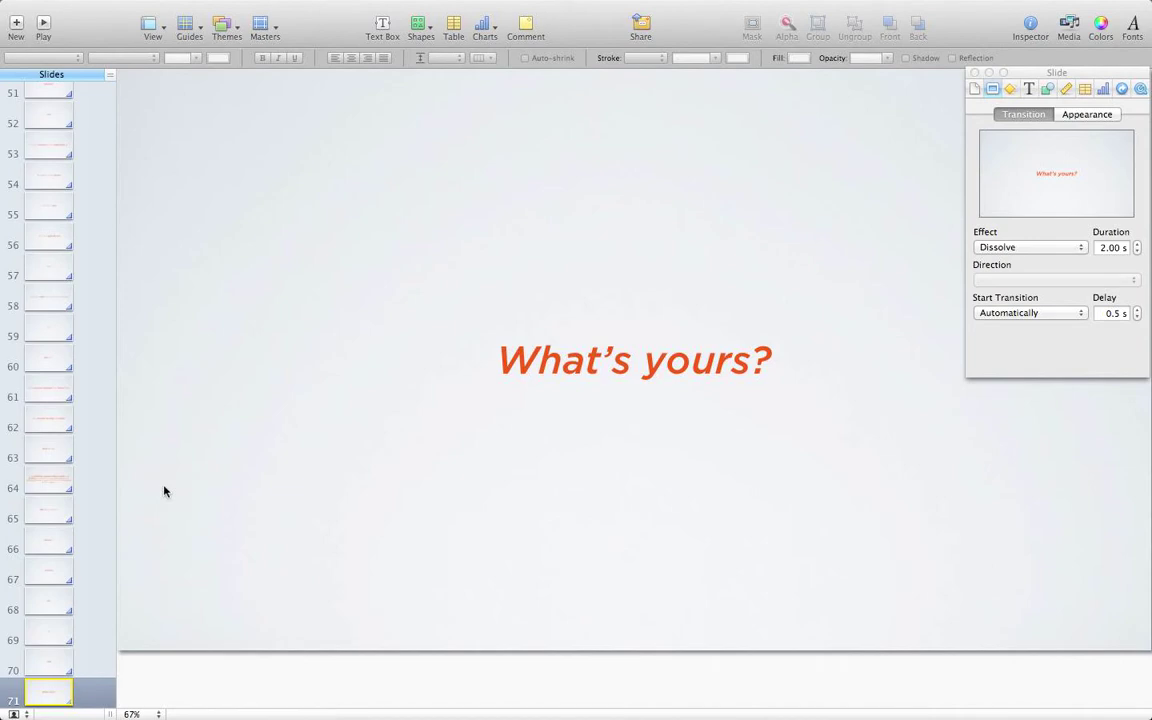
{"action": "scroll", "coordinate": [72, 304], "scroll_direction": "up", "scroll_amount": 1}
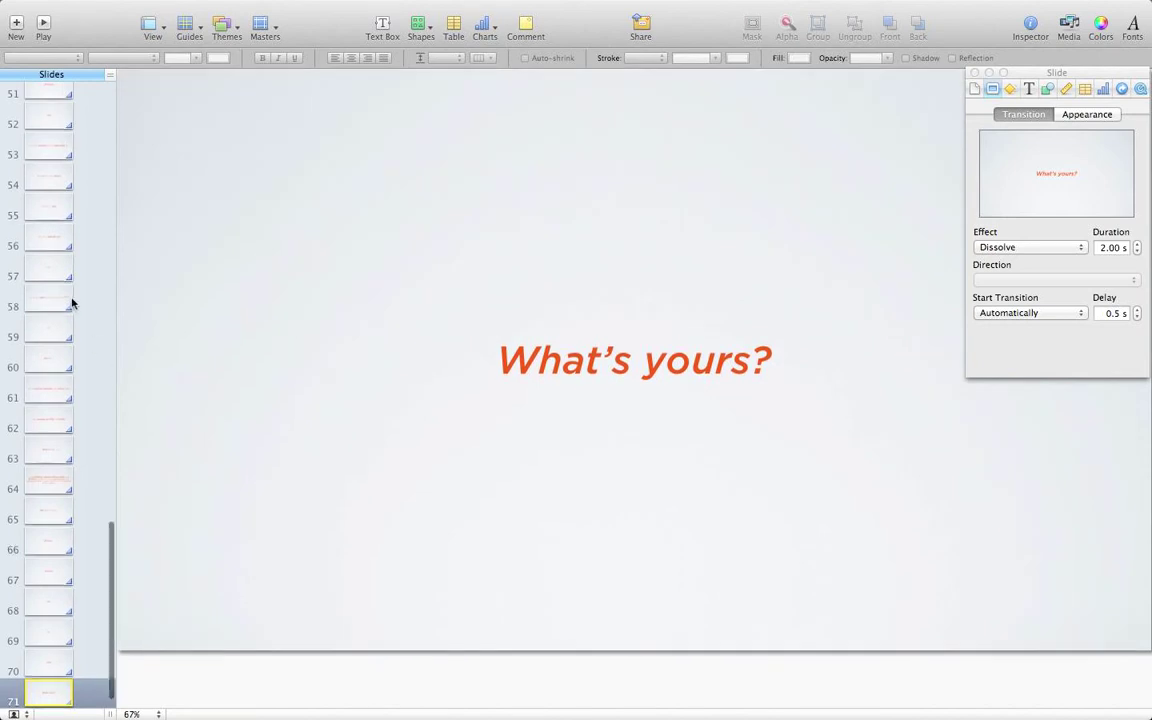
{"action": "scroll", "coordinate": [72, 304], "scroll_direction": "up", "scroll_amount": 15}
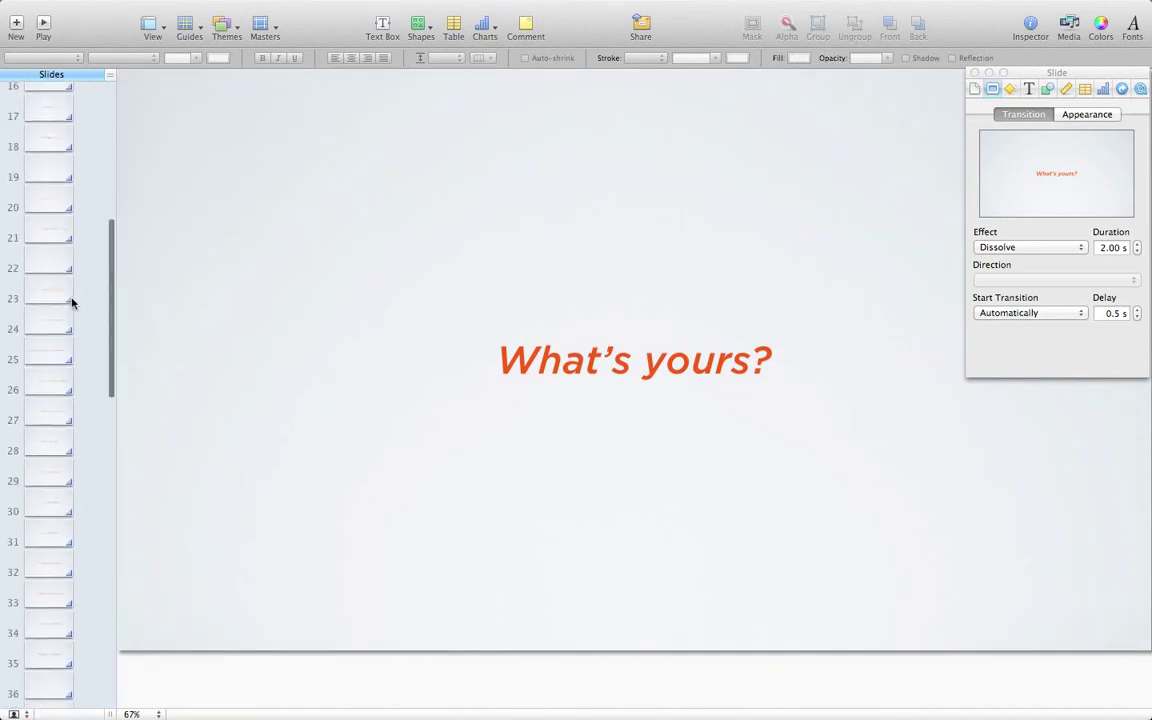
{"action": "left_click", "coordinate": [116, 8]}
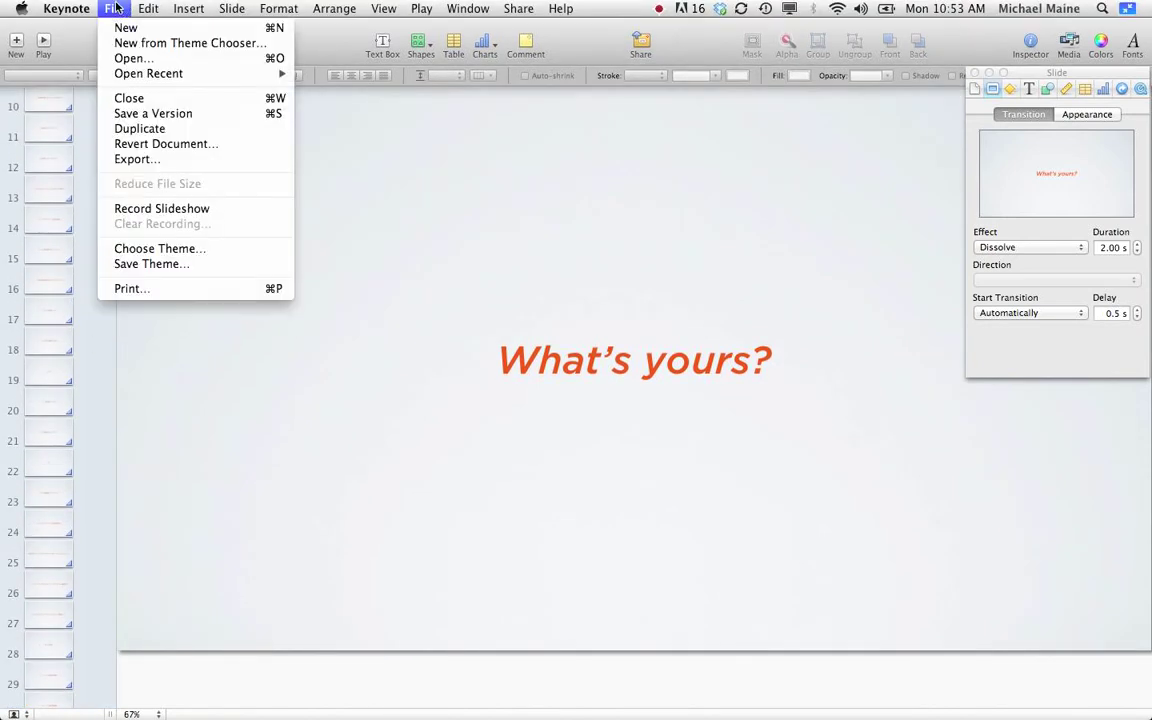
{"action": "left_click", "coordinate": [147, 161]}
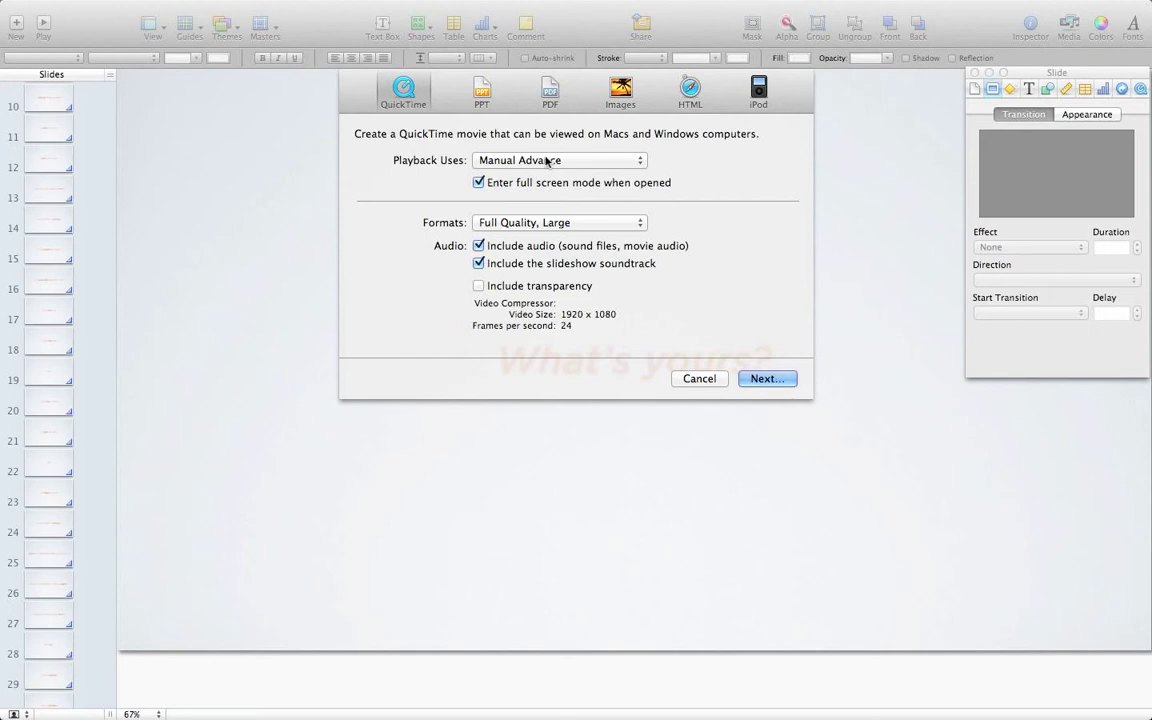
{"action": "left_click", "coordinate": [505, 224]}
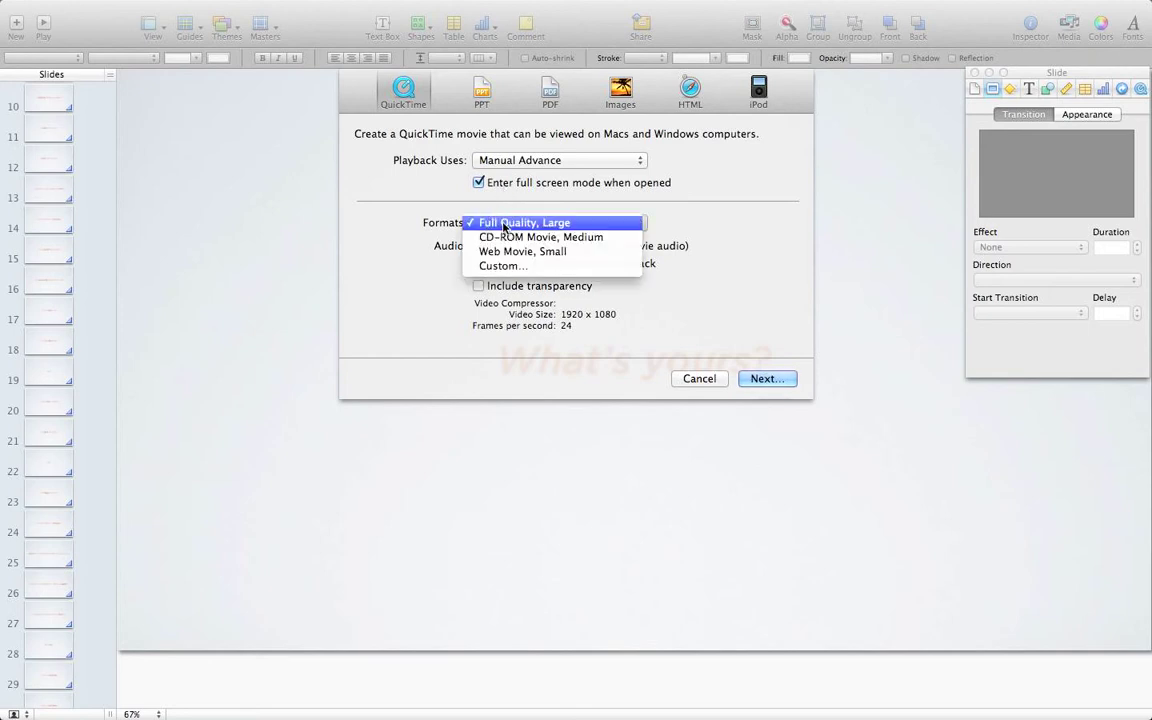
{"action": "left_click", "coordinate": [789, 216]}
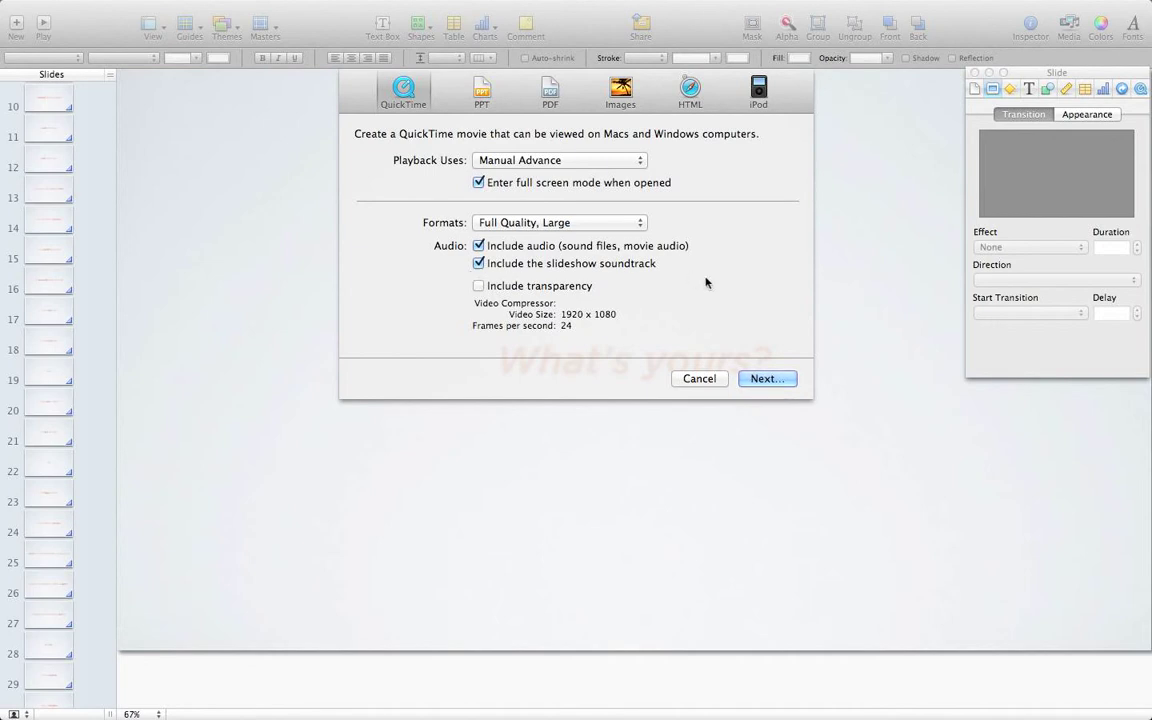
{"action": "left_click", "coordinate": [771, 378]}
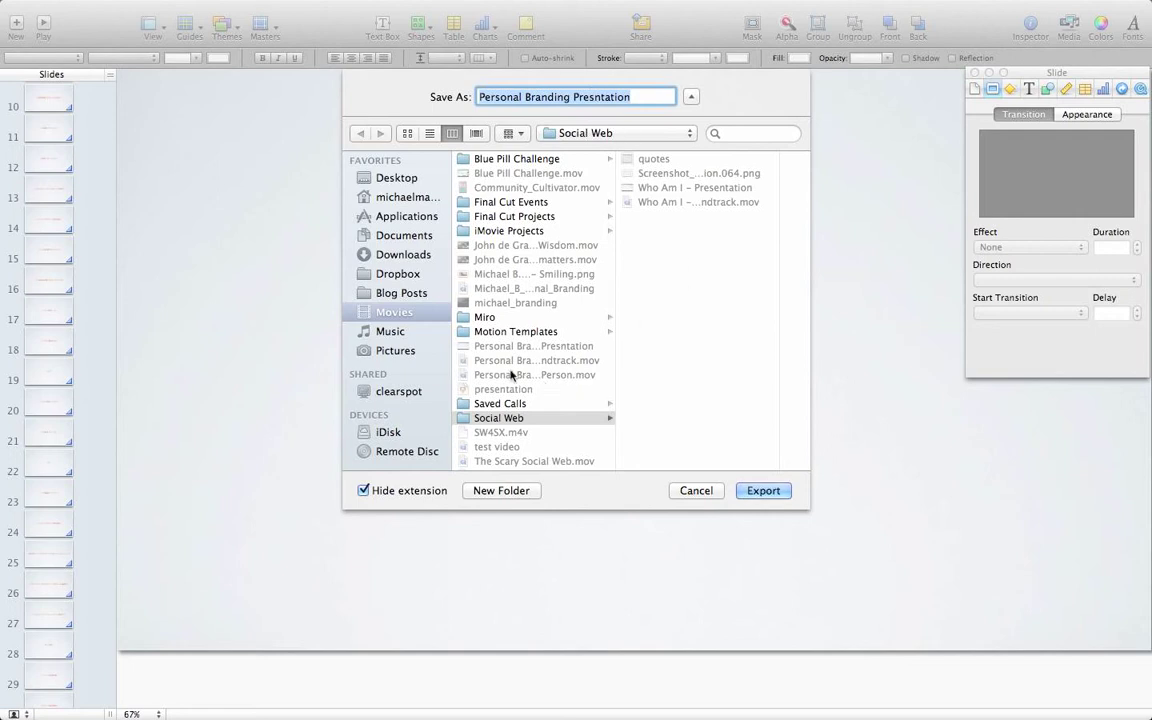
{"action": "left_click", "coordinate": [405, 312]}
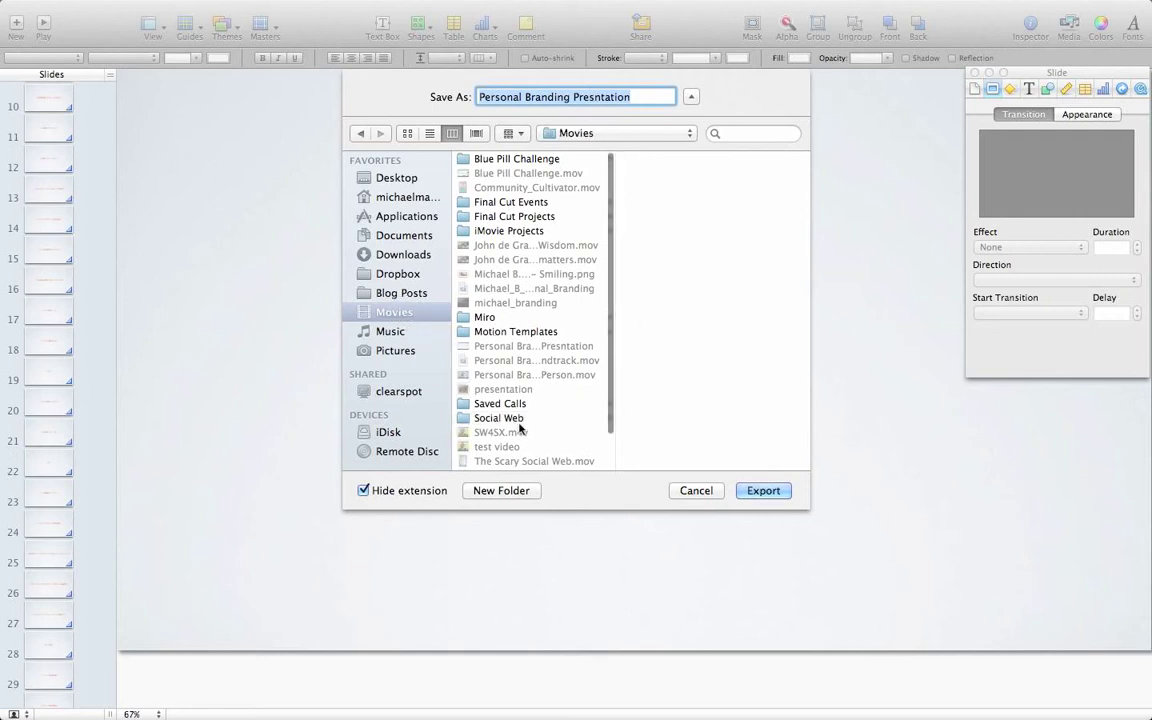
{"action": "left_click", "coordinate": [498, 418]}
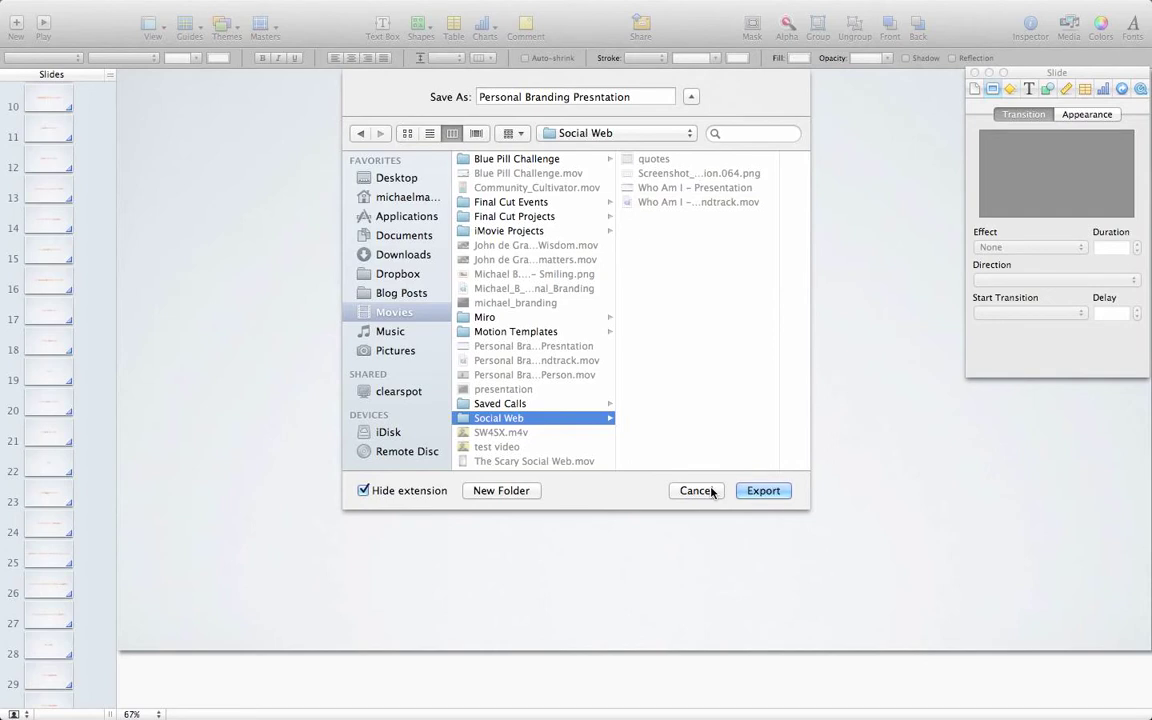
{"action": "left_click", "coordinate": [697, 490]}
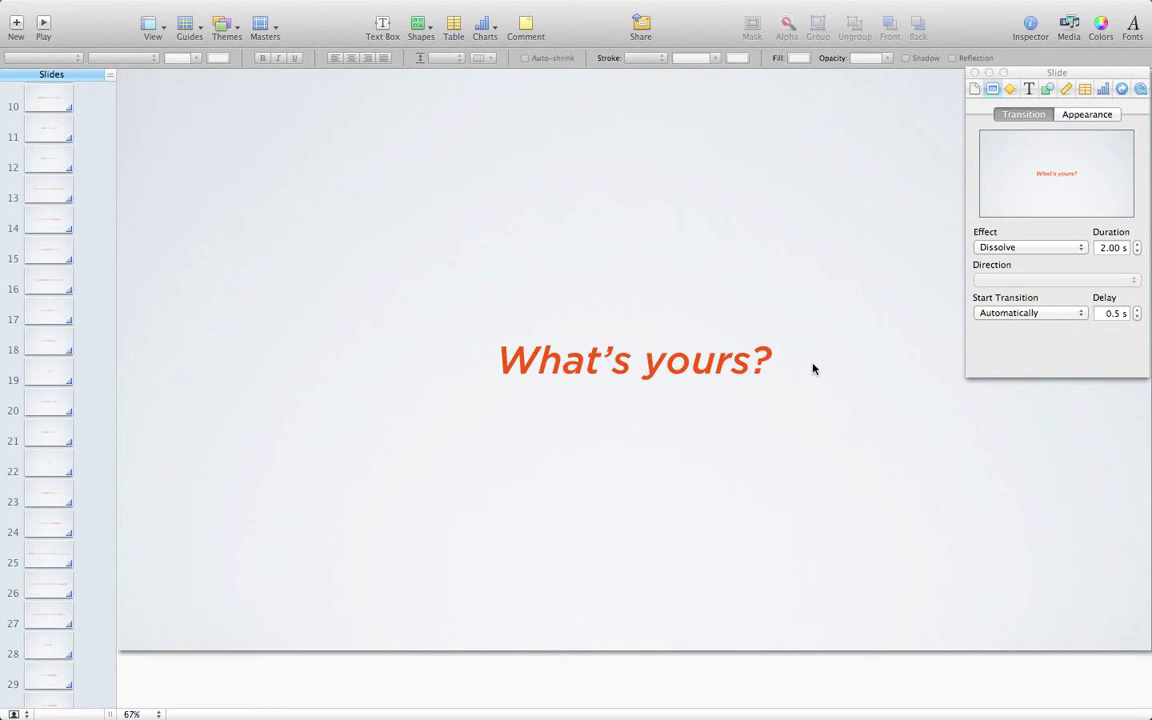
Step: In Final Cut Pro, create a new event named 'Personal Branding Video' under Macintosh HD
{"action": "key", "text": "ctrl+Left"}
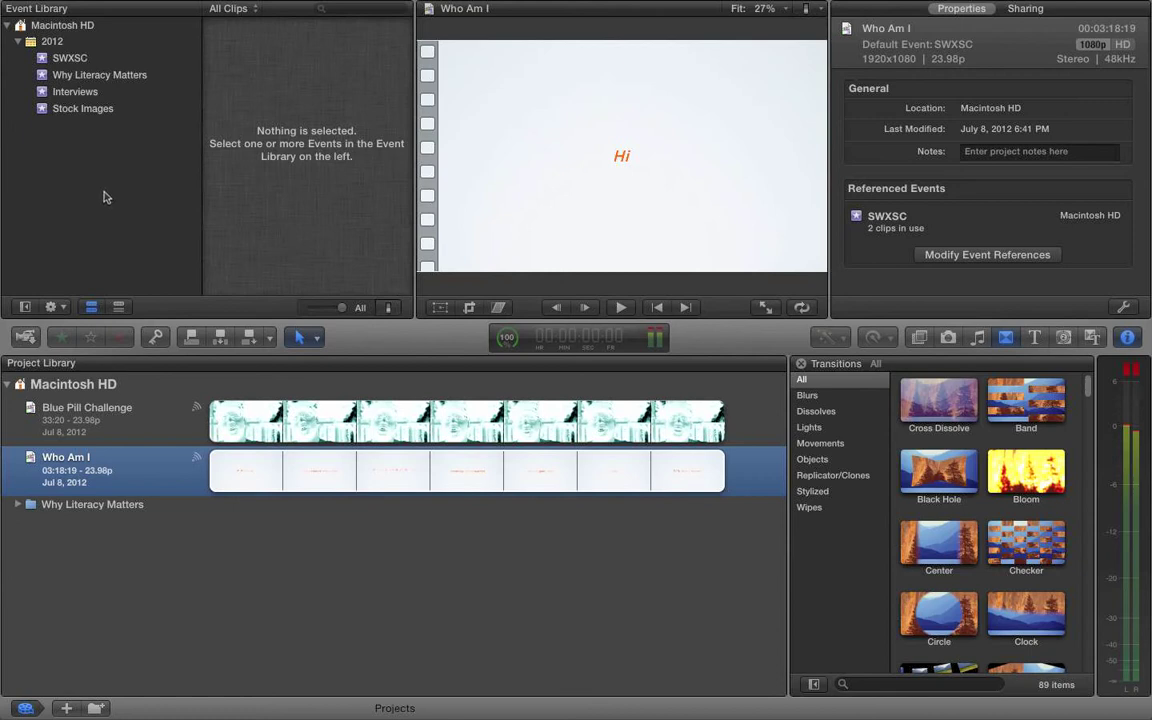
{"action": "left_click", "coordinate": [94, 172]}
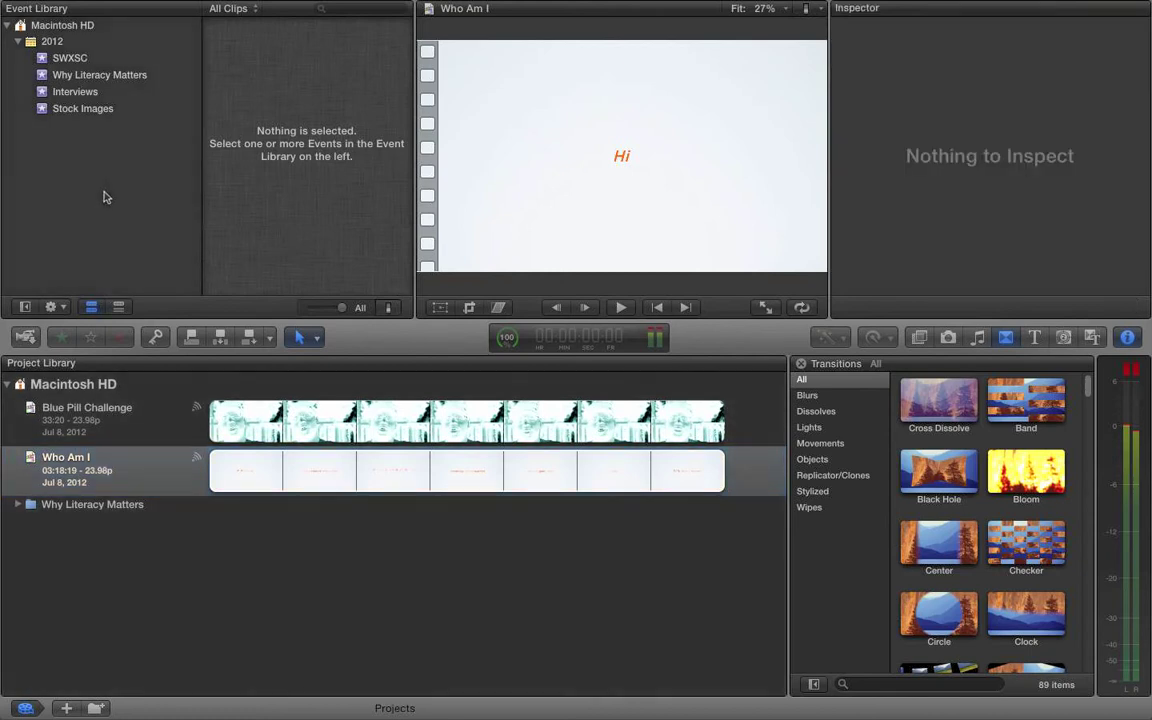
{"action": "right_click", "coordinate": [66, 27]}
{"action": "left_click", "coordinate": [84, 33]}
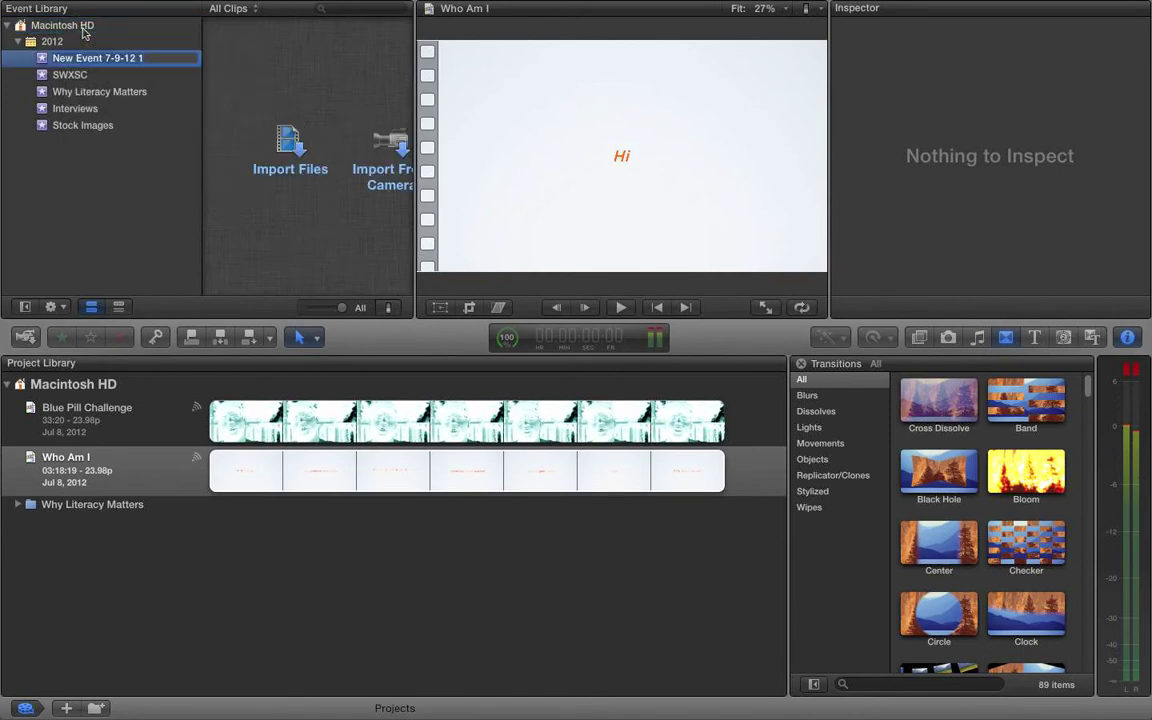
{"action": "type", "text": "Personal Branding Video"}
{"action": "key", "text": "Return"}
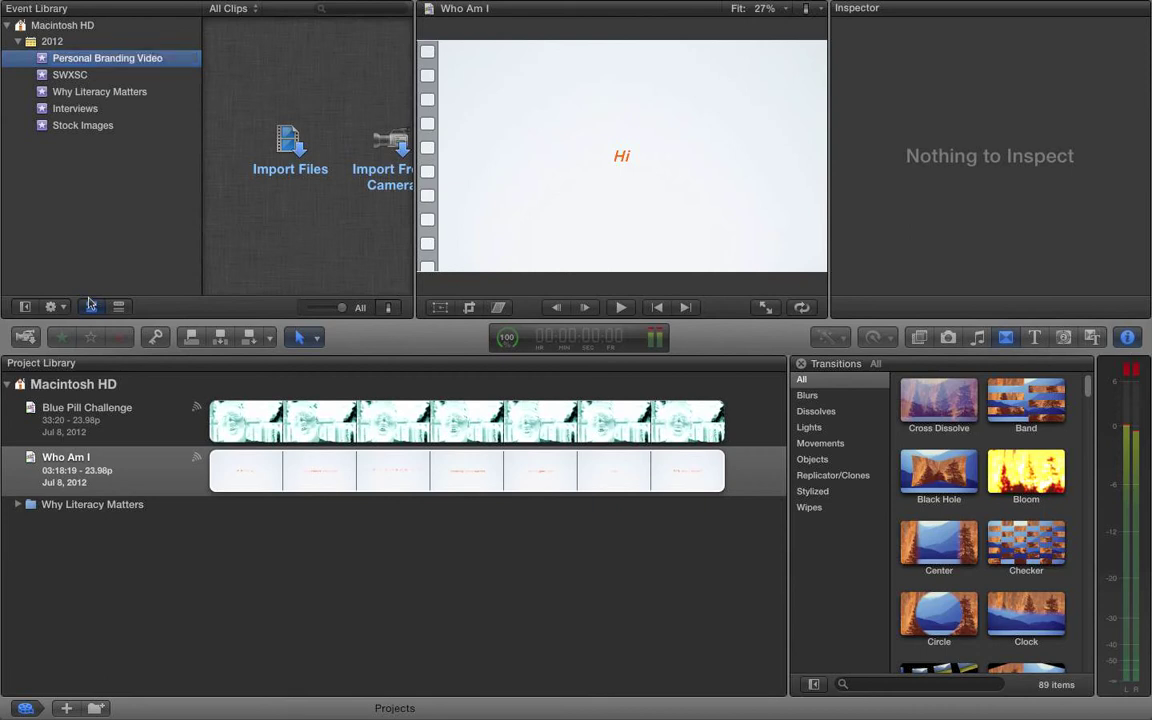
{"action": "left_click", "coordinate": [91, 307]}
Step: Start a new project from the Project Library
{"action": "left_click", "coordinate": [79, 577]}
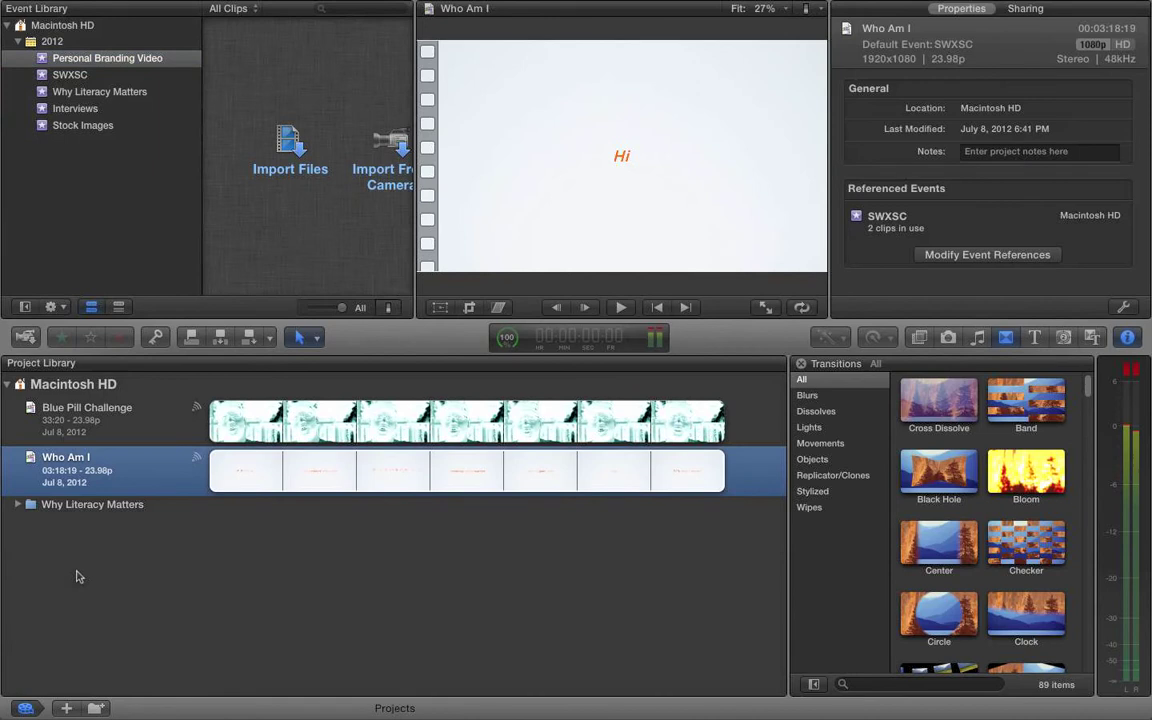
{"action": "right_click", "coordinate": [78, 574]}
{"action": "left_click", "coordinate": [104, 580]}
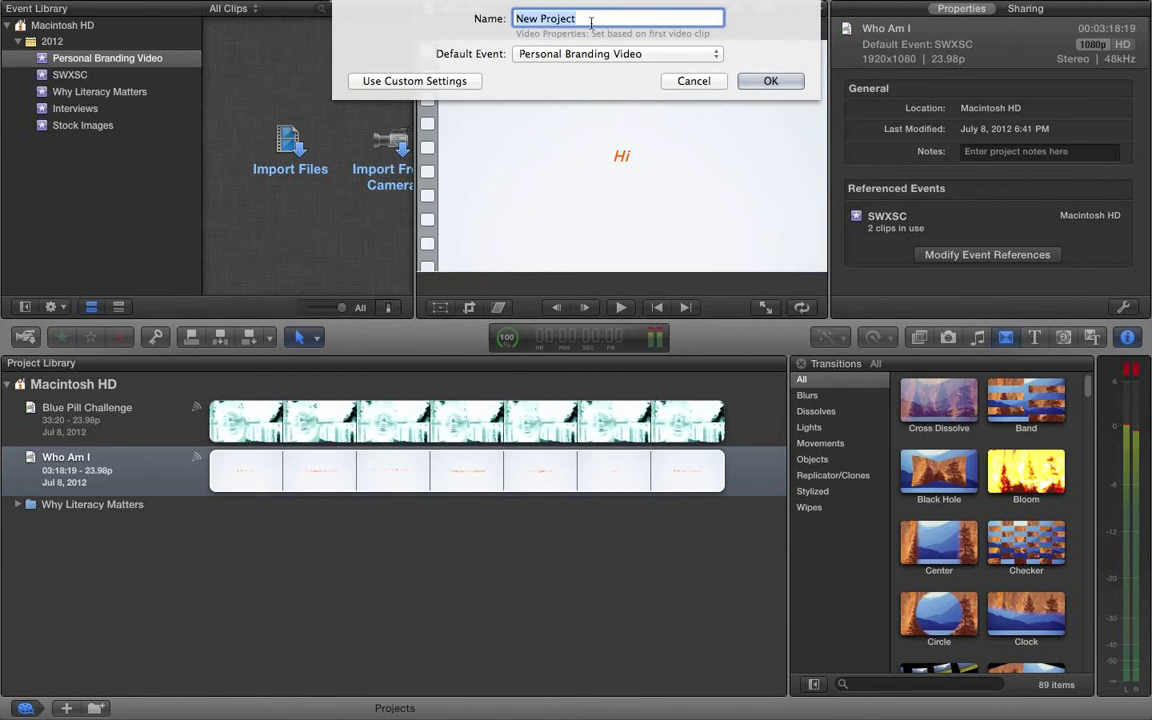
Step: Name the new project 'Personal Branding Video' and confirm it
{"action": "type", "text": "Per"}
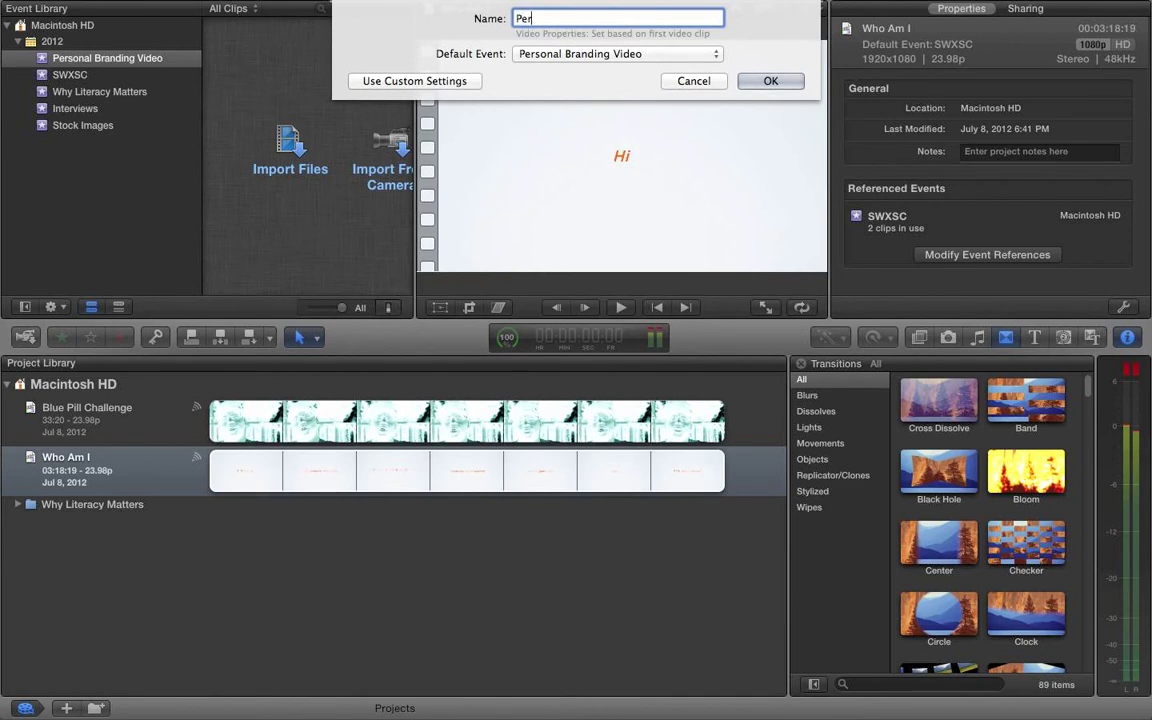
{"action": "type", "text": "sonal Branding Video"}
{"action": "left_click", "coordinate": [768, 81]}
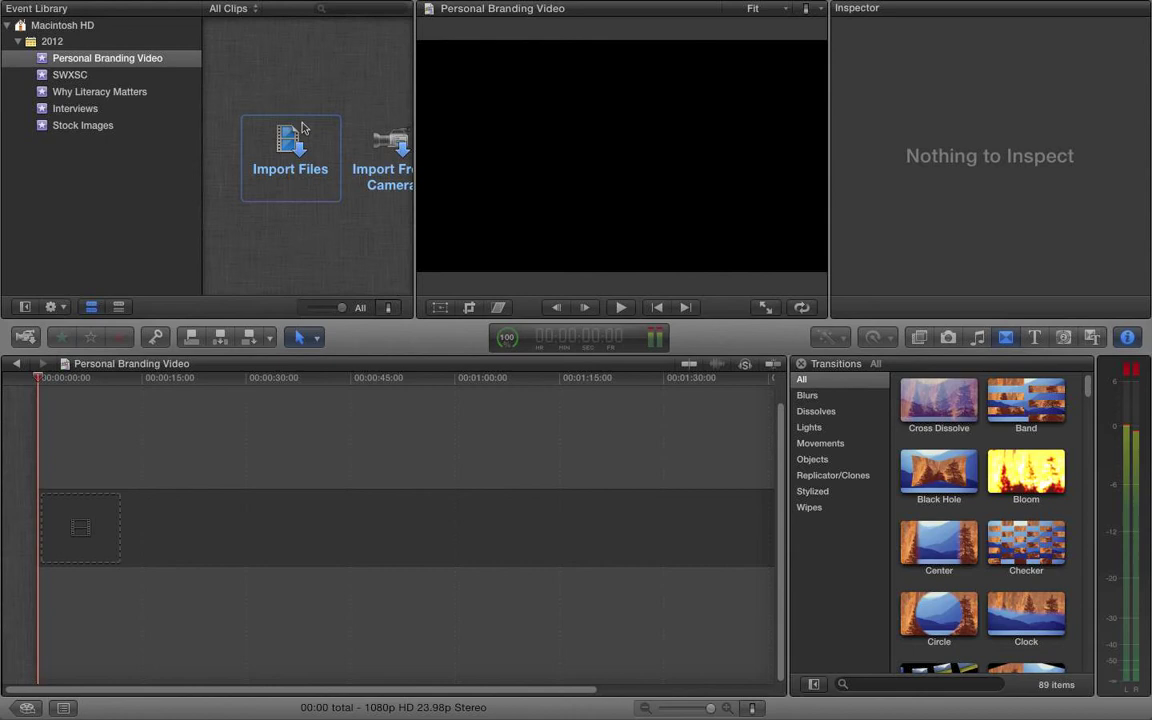
Step: Import the Who Am I – Presentation movie and its soundtrack file into Personal Branding Video
{"action": "left_click", "coordinate": [290, 150]}
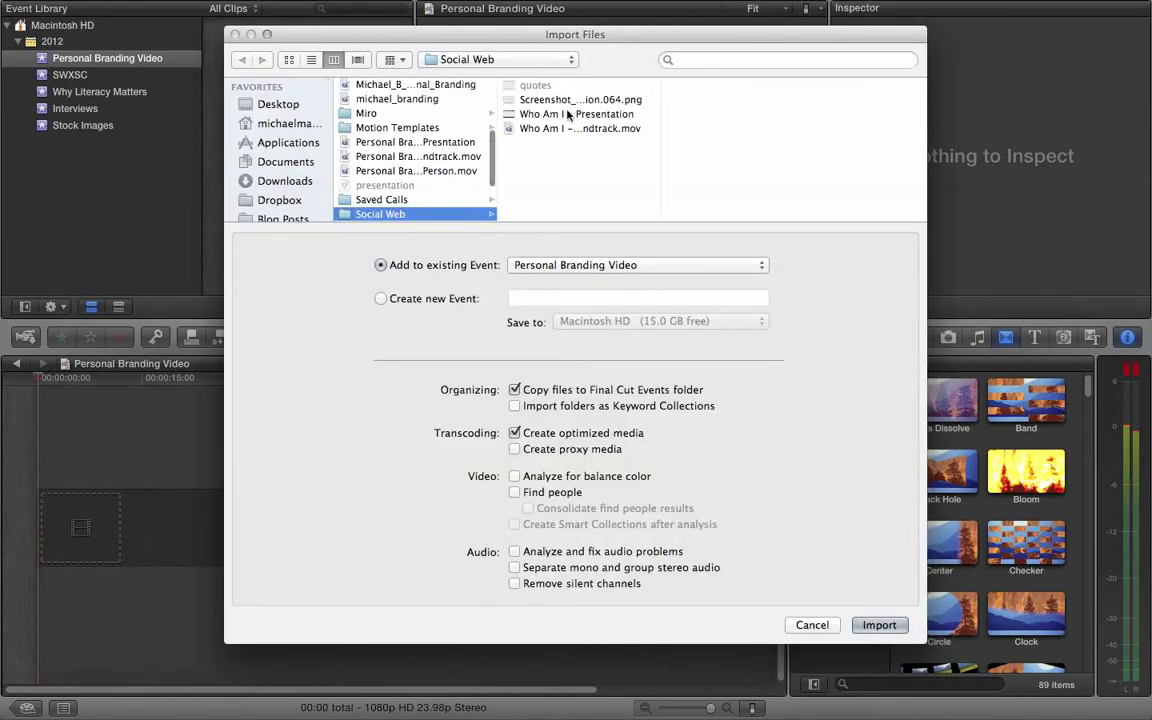
{"action": "left_click", "coordinate": [568, 115]}
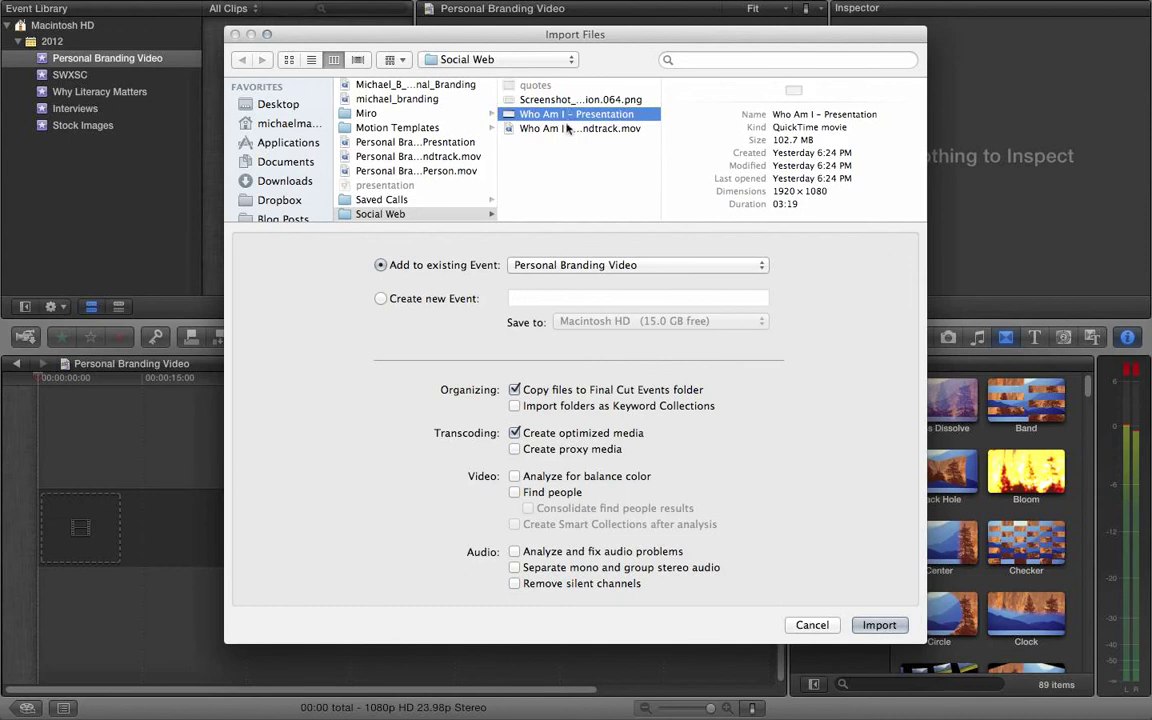
{"action": "left_click", "coordinate": [564, 129], "text": "shift"}
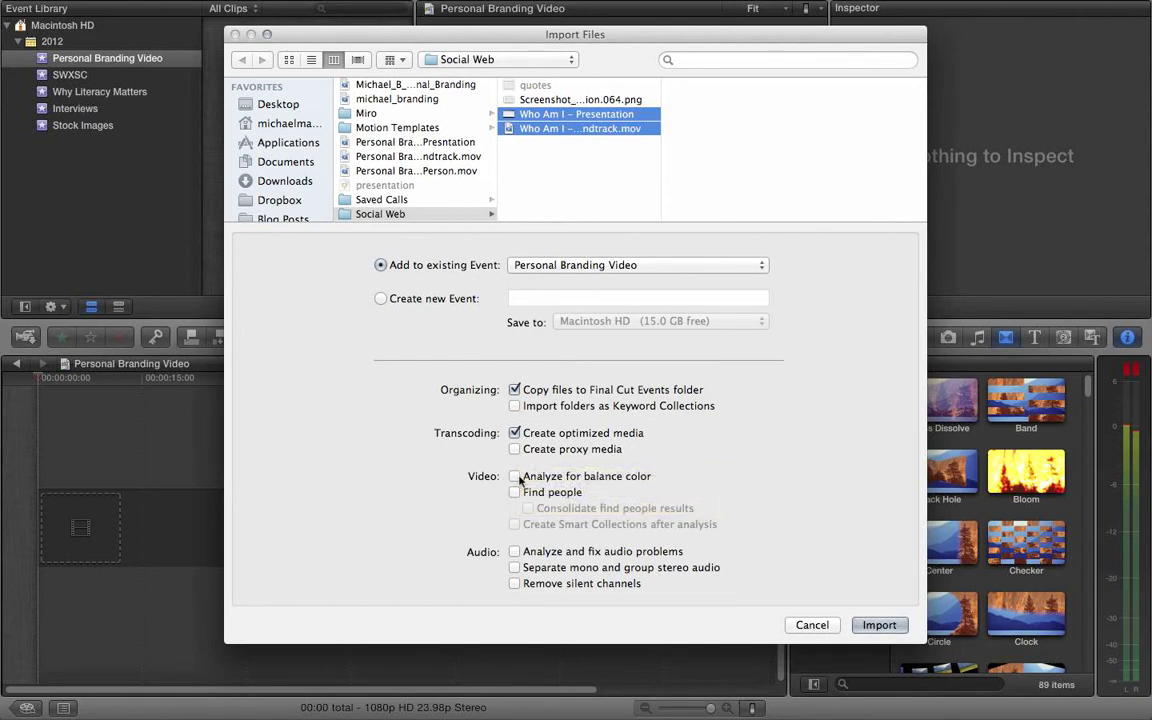
{"action": "left_click", "coordinate": [878, 625]}
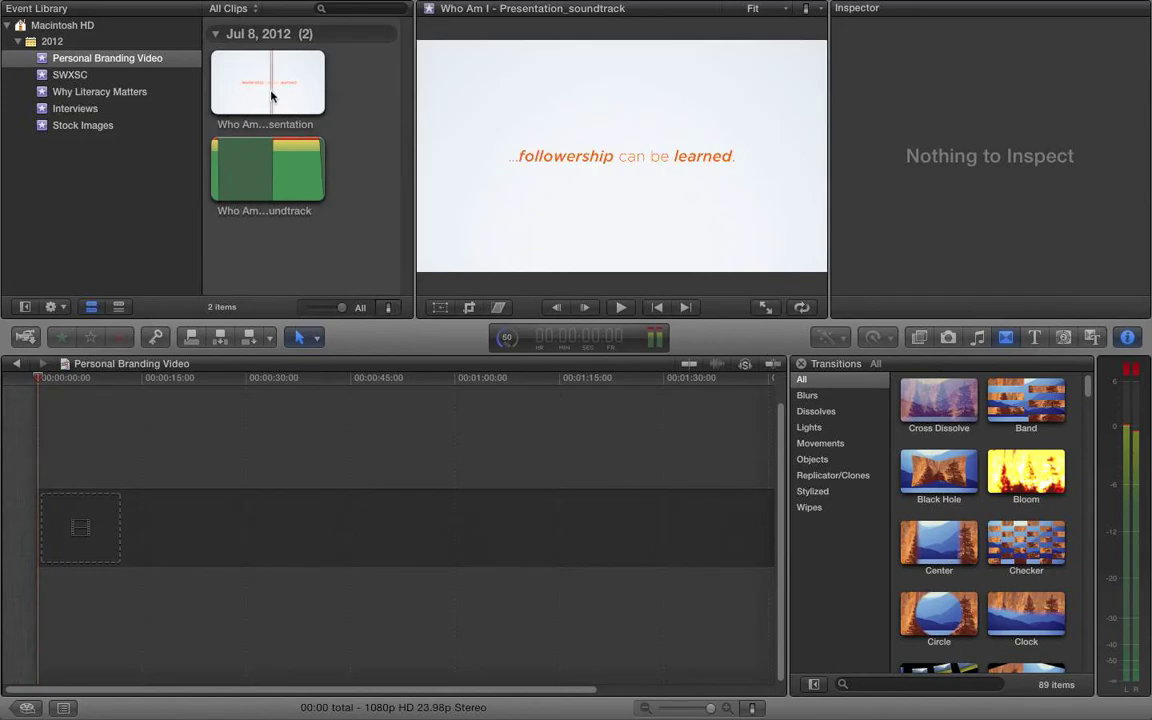
Step: Drag the presentation clip into the timeline and accept the 1080p HD 23.98p project settings
{"action": "left_click", "coordinate": [260, 170]}
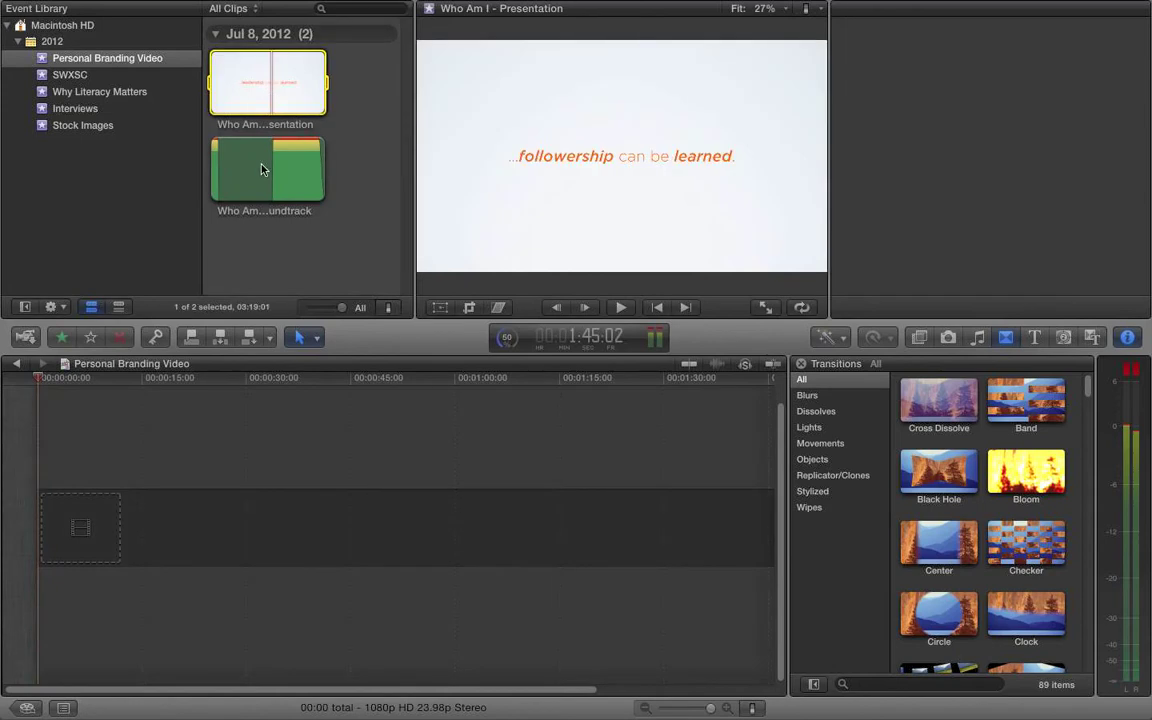
{"action": "left_click", "coordinate": [252, 70]}
{"action": "left_click_drag", "start_coordinate": [252, 72], "coordinate": [57, 537]}
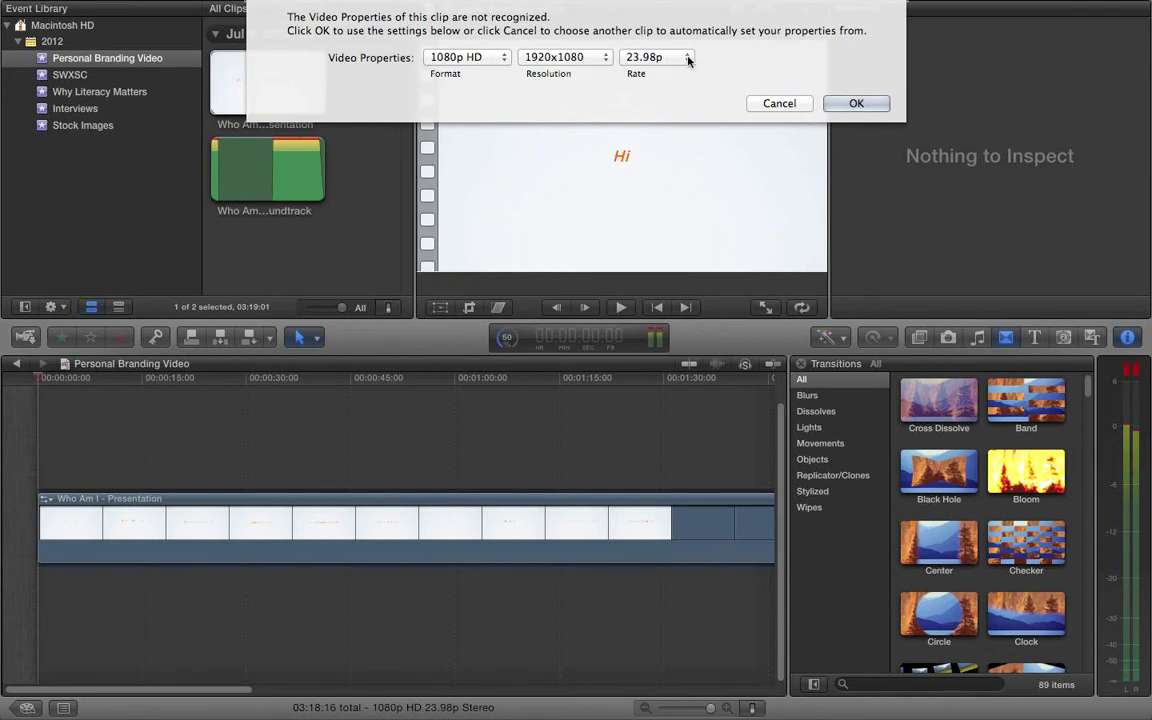
{"action": "left_click", "coordinate": [856, 103]}
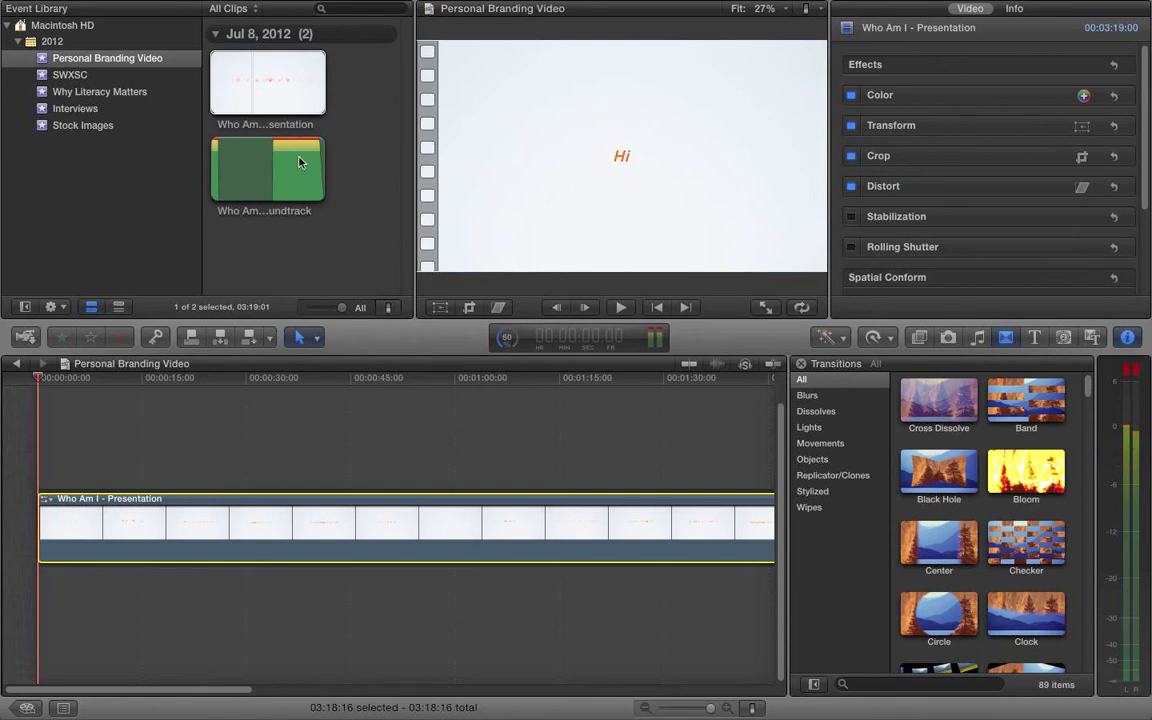
Step: Place the soundtrack clip beneath the presentation video, starting at the beginning
{"action": "left_click", "coordinate": [297, 157]}
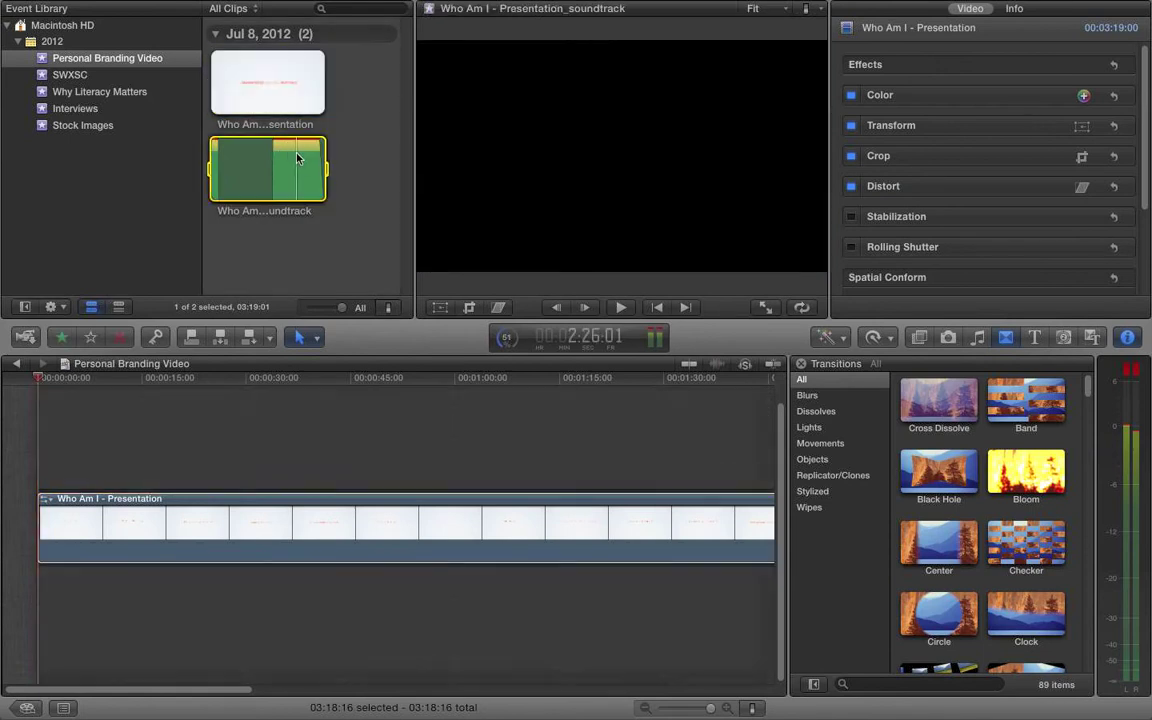
{"action": "left_click_drag", "start_coordinate": [282, 152], "coordinate": [283, 440]}
{"action": "left_click_drag", "start_coordinate": [137, 593], "coordinate": [388, 627]}
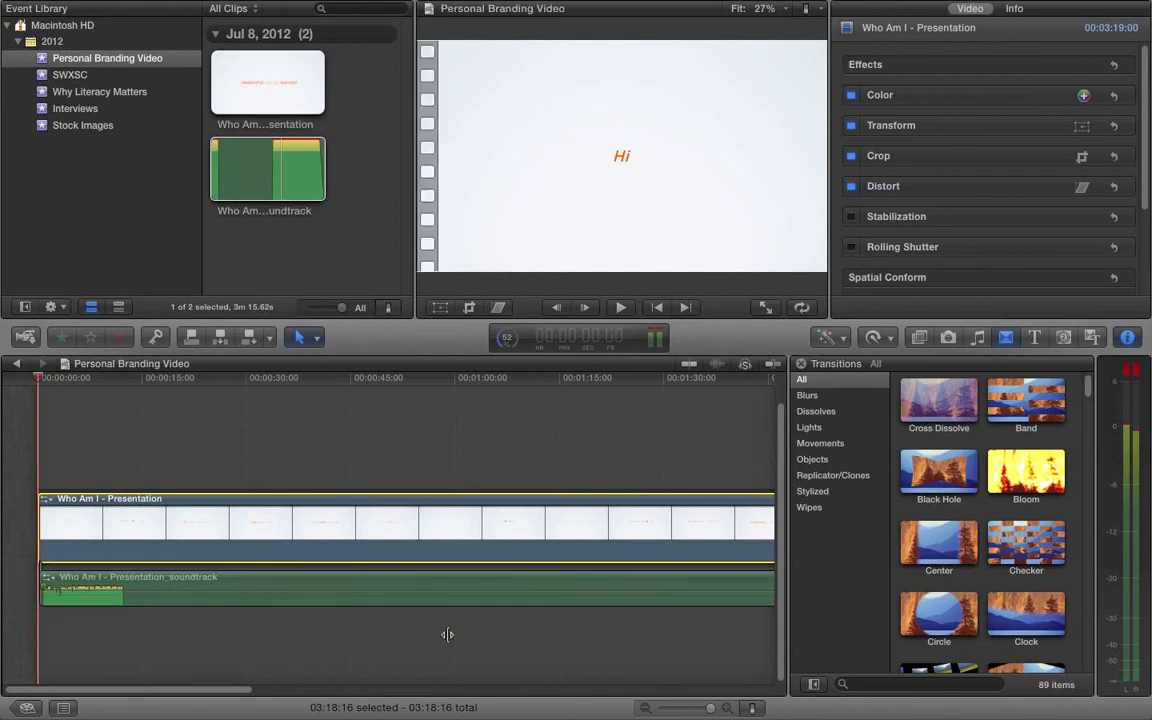
Step: Slide the soundtrack clip slightly right on the timeline, then fit the whole project into view
{"action": "scroll", "coordinate": [448, 640], "scroll_direction": "right", "scroll_amount": 3}
{"action": "scroll", "coordinate": [448, 640], "scroll_direction": "right", "scroll_amount": 8}
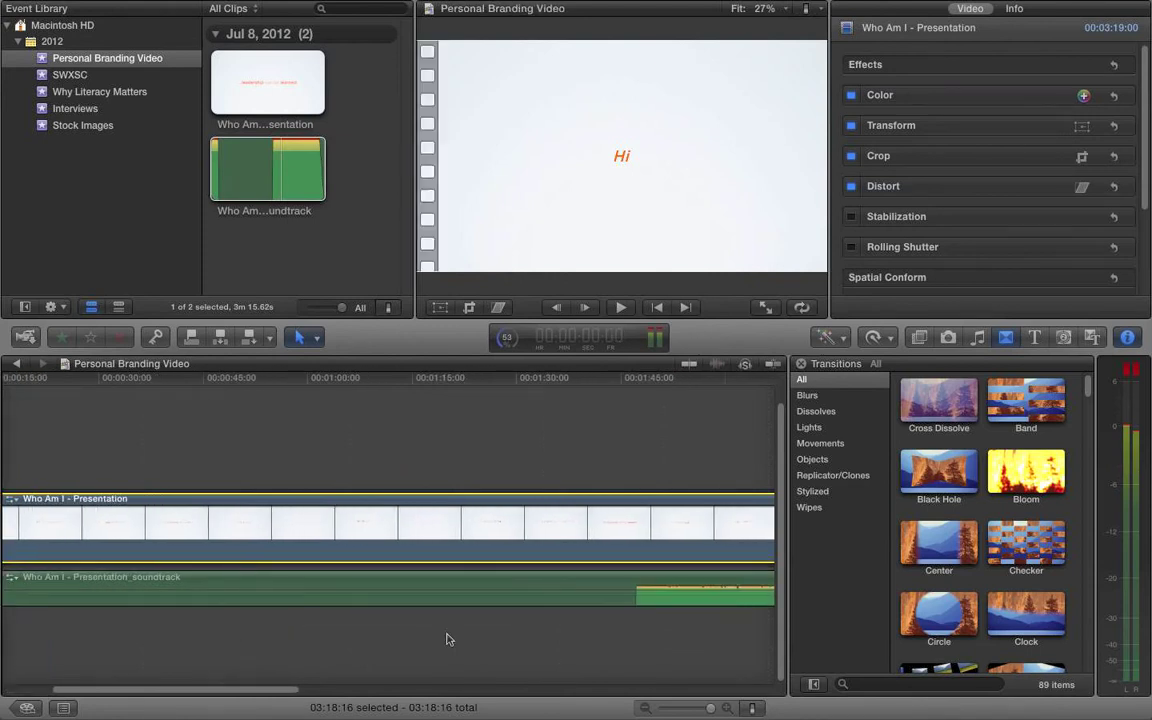
{"action": "scroll", "coordinate": [448, 640], "scroll_direction": "left", "scroll_amount": 10}
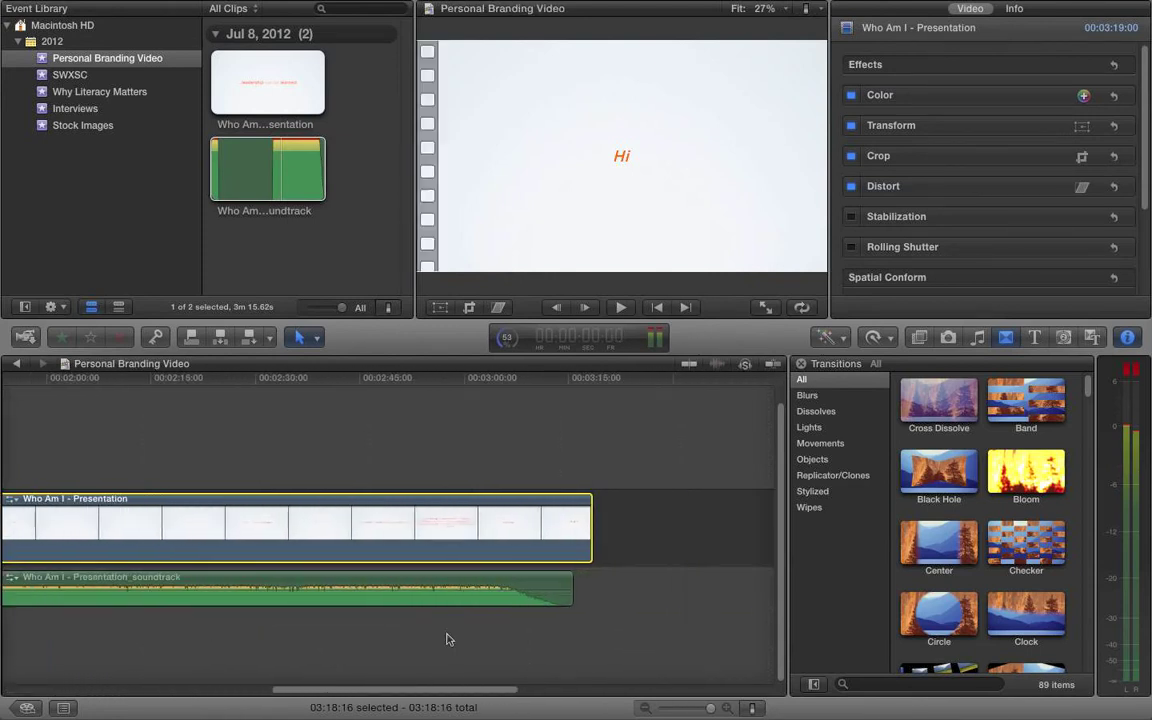
{"action": "scroll", "coordinate": [448, 640], "scroll_direction": "right", "scroll_amount": 12}
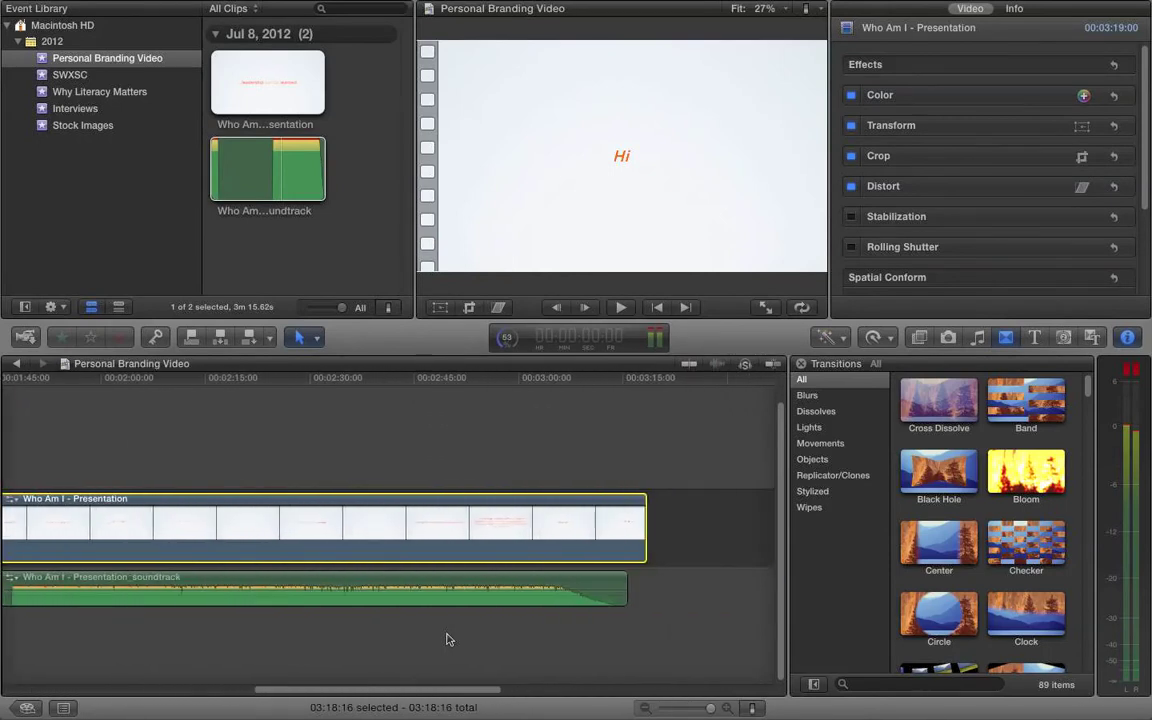
{"action": "scroll", "coordinate": [448, 640], "scroll_direction": "right", "scroll_amount": 2}
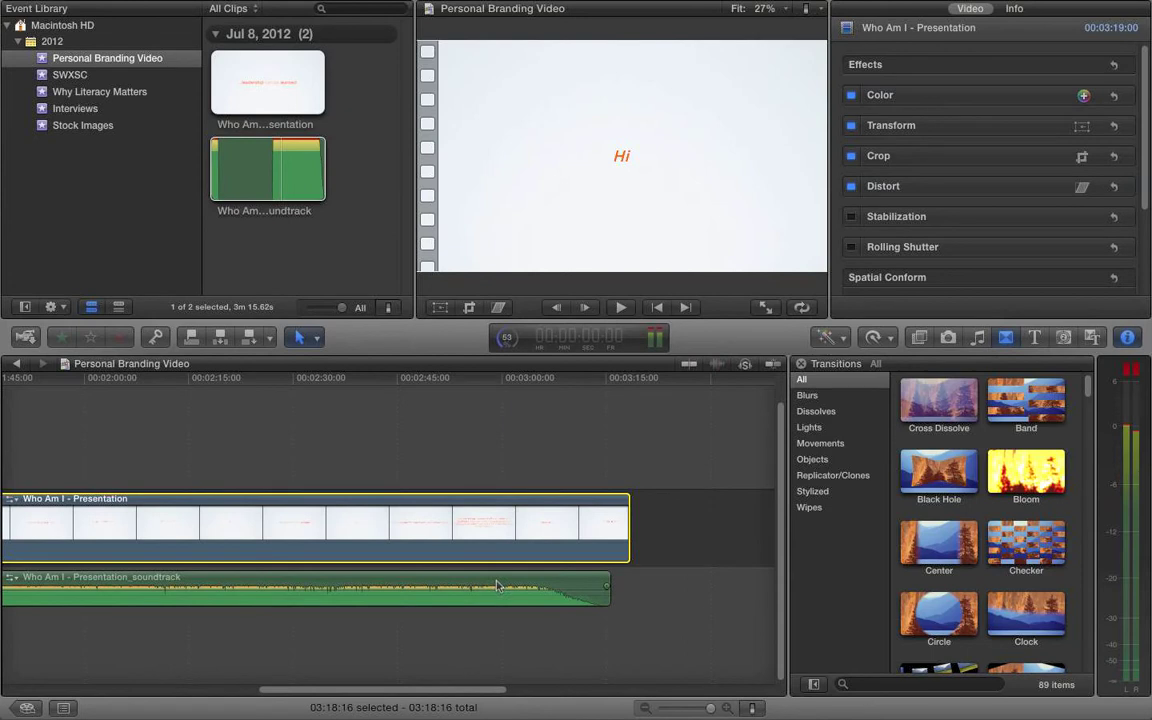
{"action": "left_click_drag", "start_coordinate": [494, 582], "coordinate": [514, 580]}
{"action": "key", "text": "super+equal"}
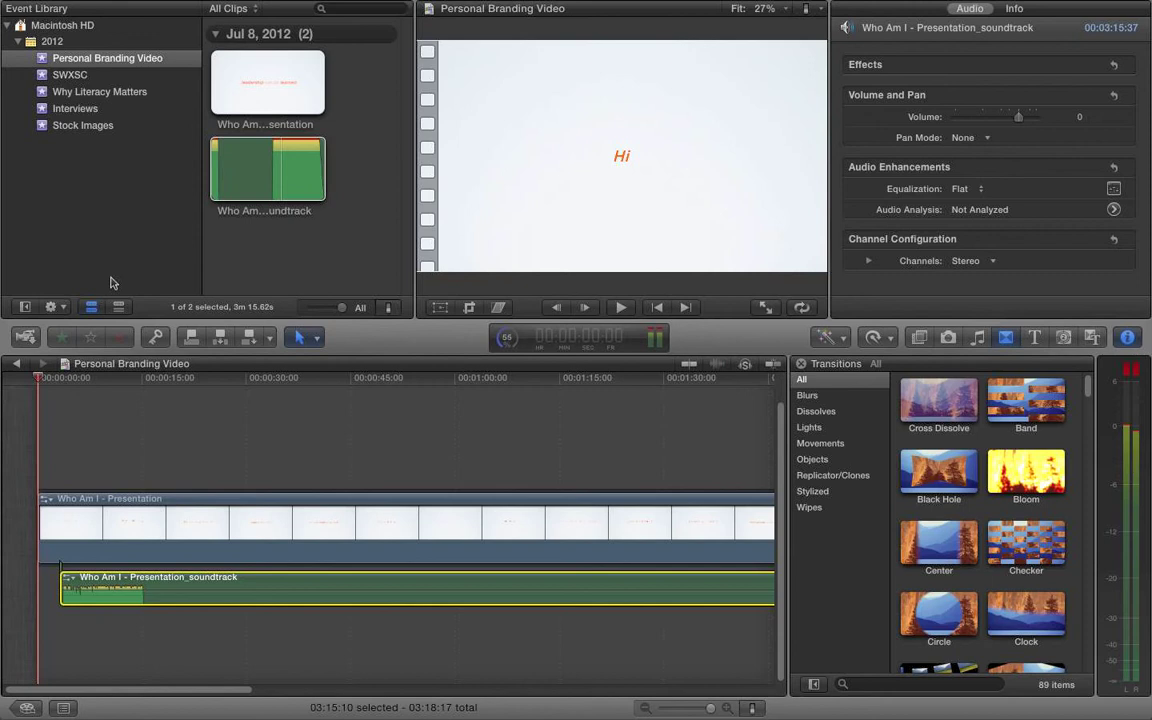
Step: Play the project's opening, stop about 24 seconds in, then reselect the soundtrack clip
{"action": "key", "text": "space"}
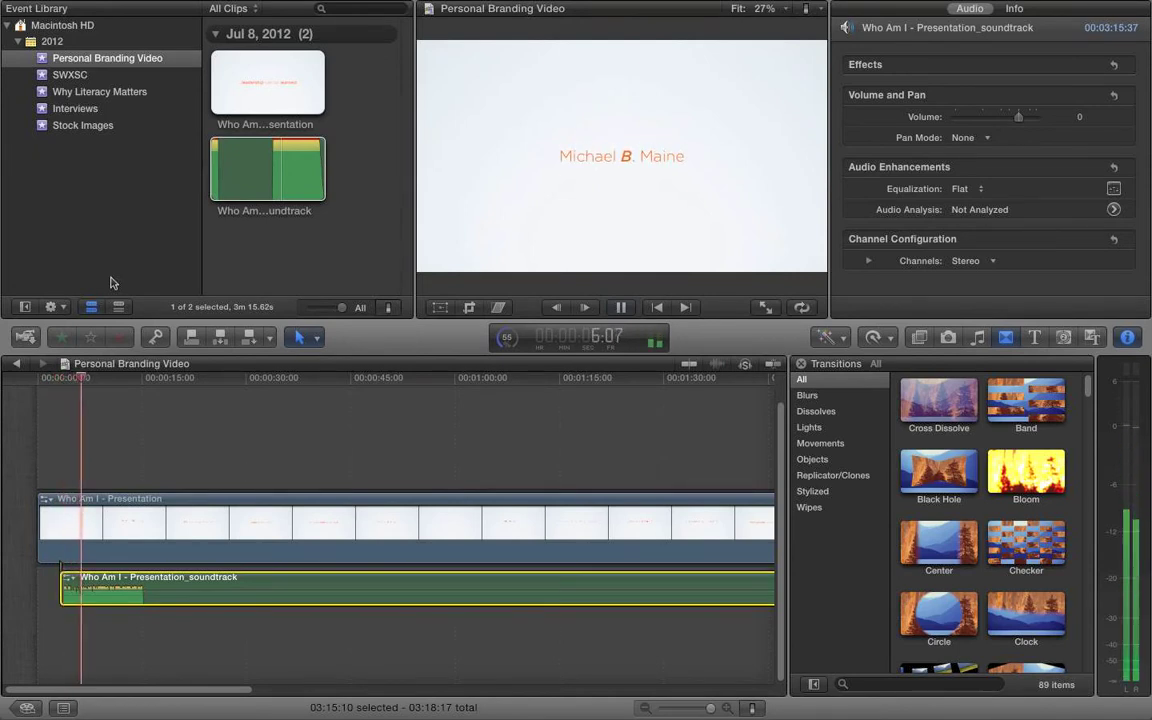
{"action": "key", "text": "space"}
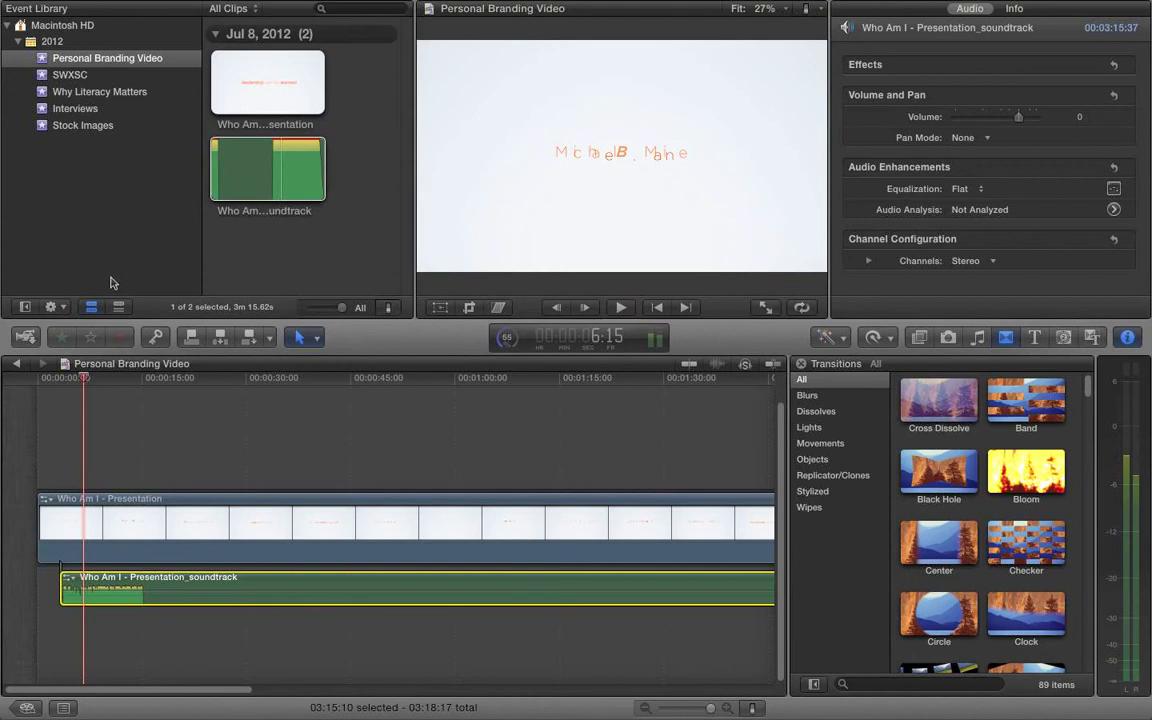
{"action": "left_click", "coordinate": [857, 428]}
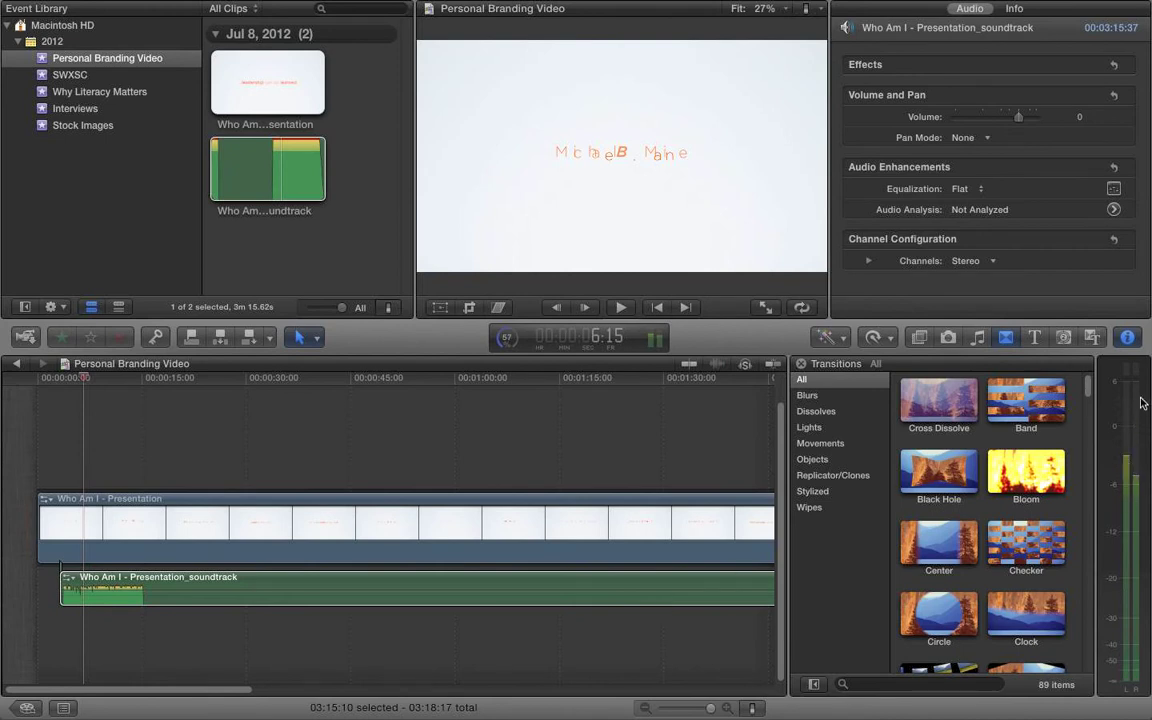
{"action": "left_click", "coordinate": [205, 600]}
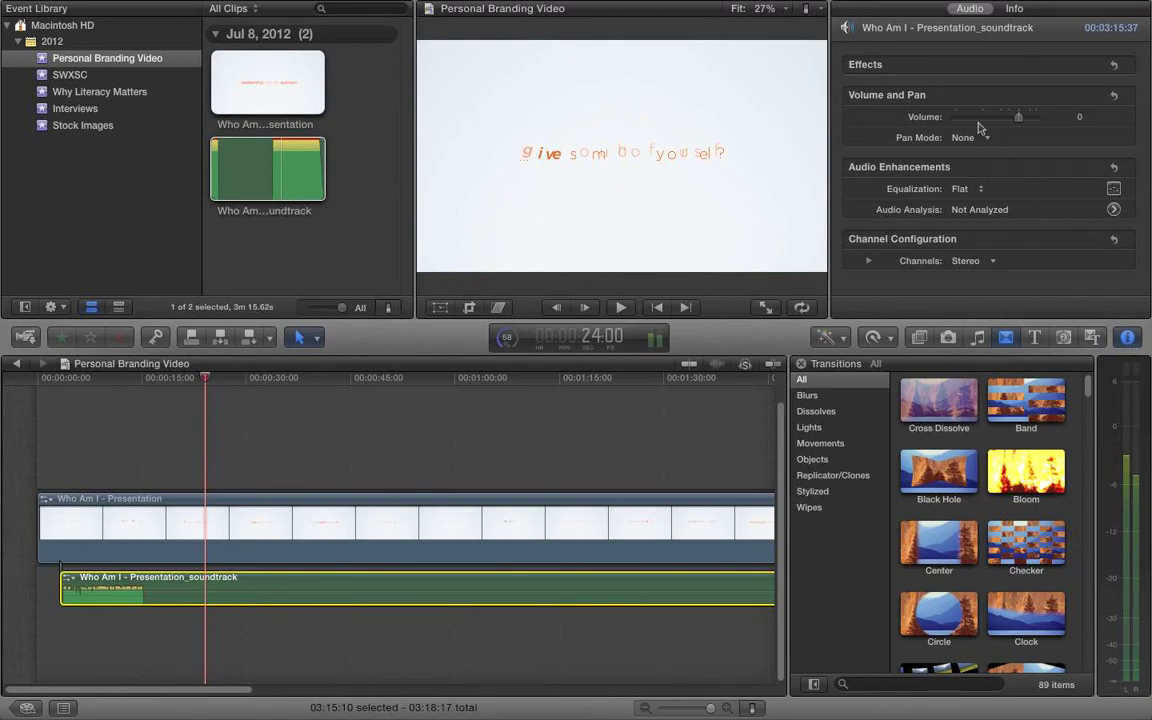
Step: Change the soundtrack clip's Volume in the Audio inspector from 0 to -4 dB
{"action": "left_click", "coordinate": [1130, 339]}
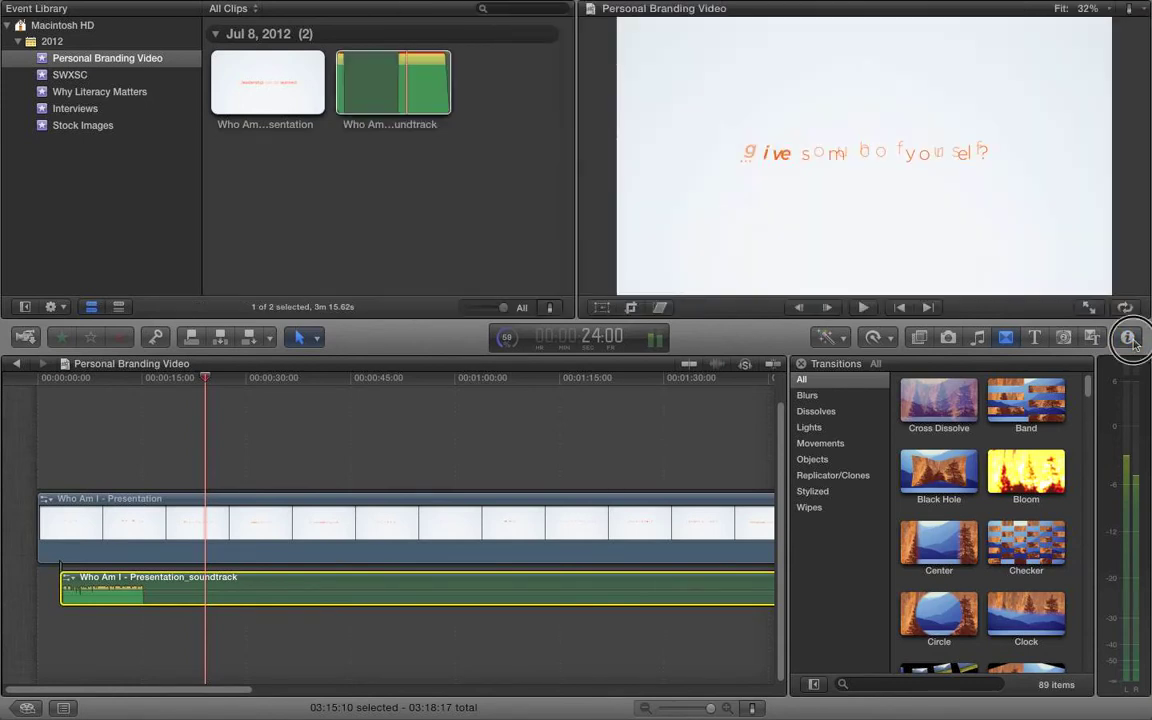
{"action": "left_click", "coordinate": [1130, 339]}
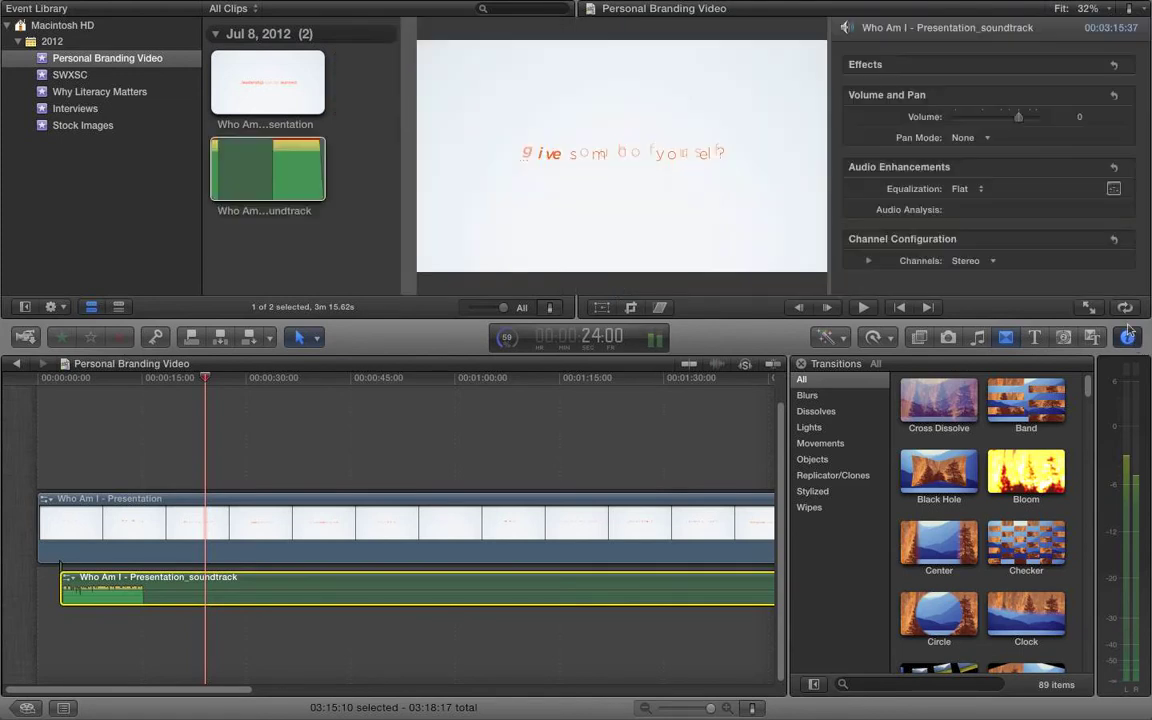
{"action": "left_click", "coordinate": [1080, 119]}
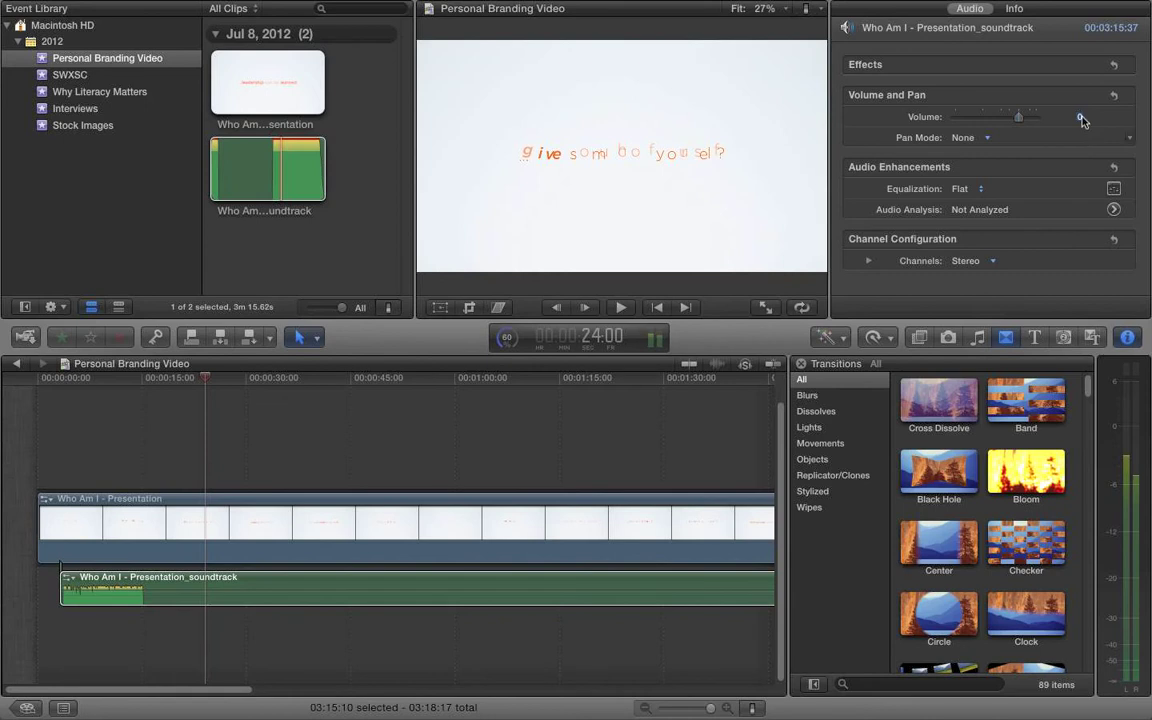
{"action": "key", "text": "BackSpace"}
{"action": "type", "text": "-4"}
{"action": "key", "text": "Return"}
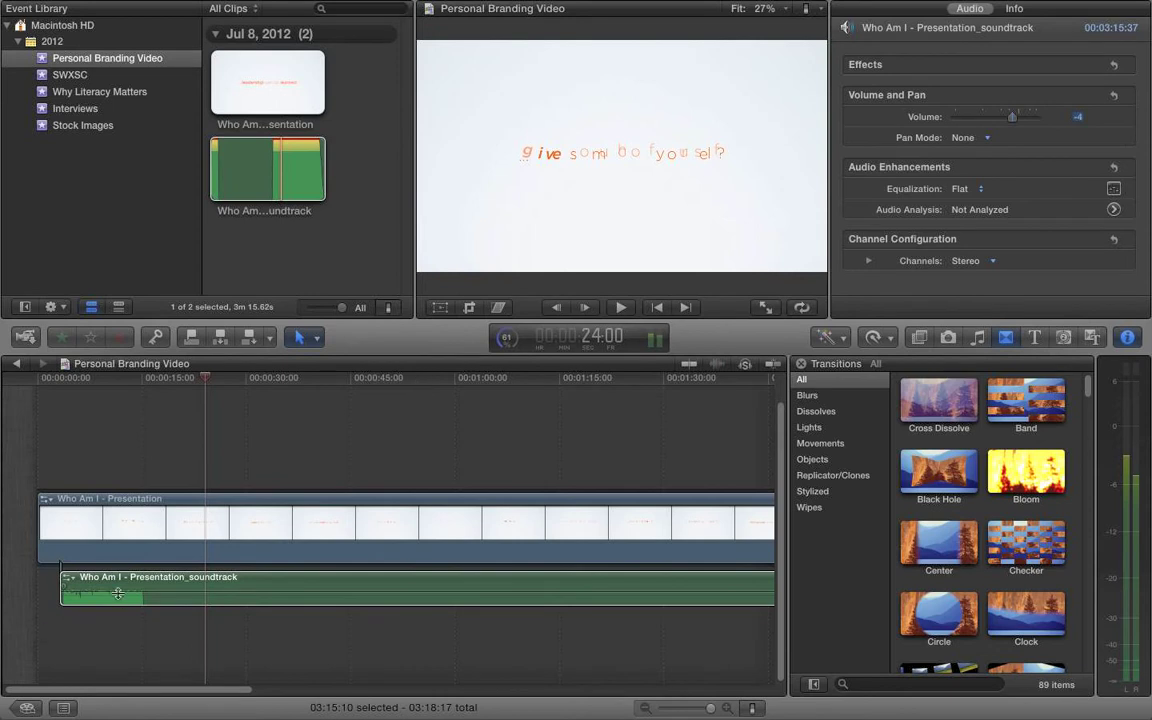
{"action": "mouse_move", "coordinate": [90, 591]}
Step: Deselect all clips and choose Export File from the Share menu for the whole project
{"action": "mouse_move", "coordinate": [307, 7]}
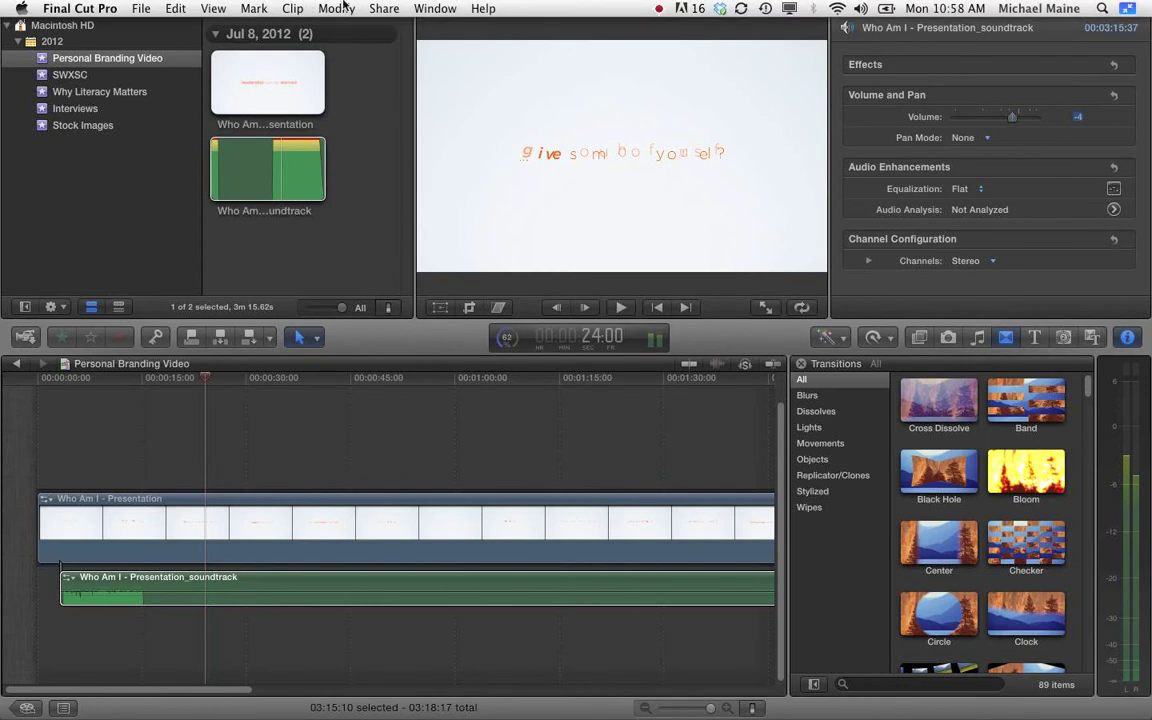
{"action": "left_click", "coordinate": [383, 8]}
{"action": "left_click", "coordinate": [353, 476]}
{"action": "left_click", "coordinate": [353, 476]}
{"action": "left_click", "coordinate": [385, 8]}
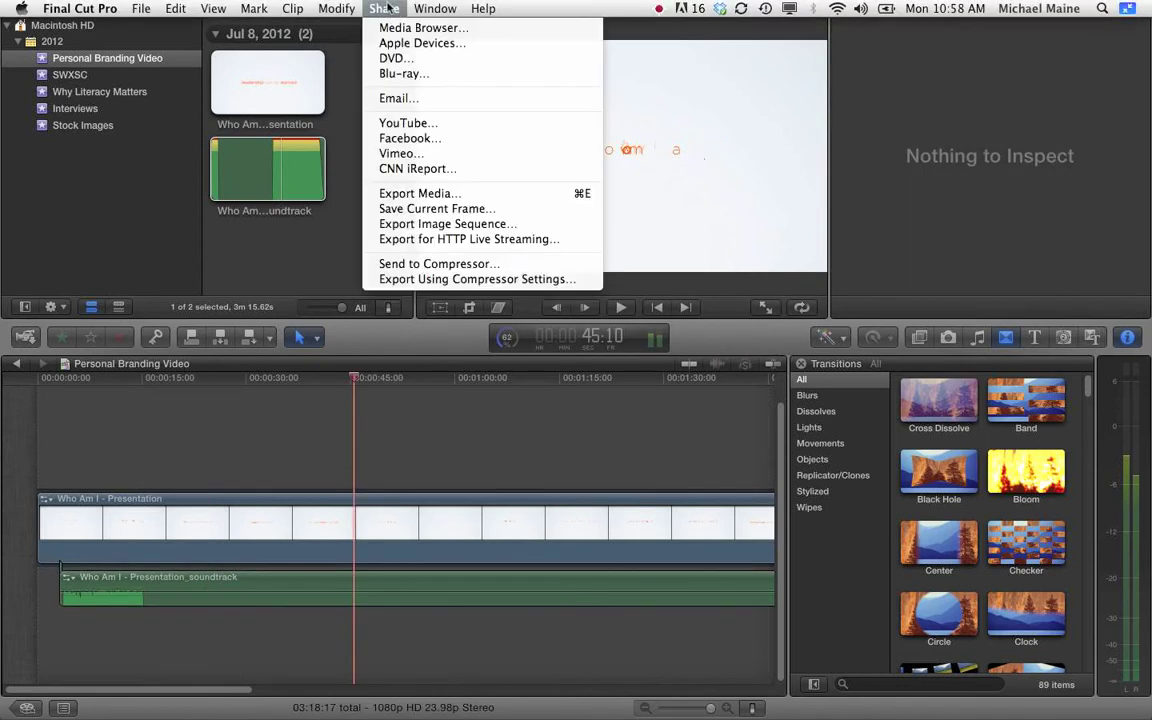
{"action": "left_click", "coordinate": [440, 195]}
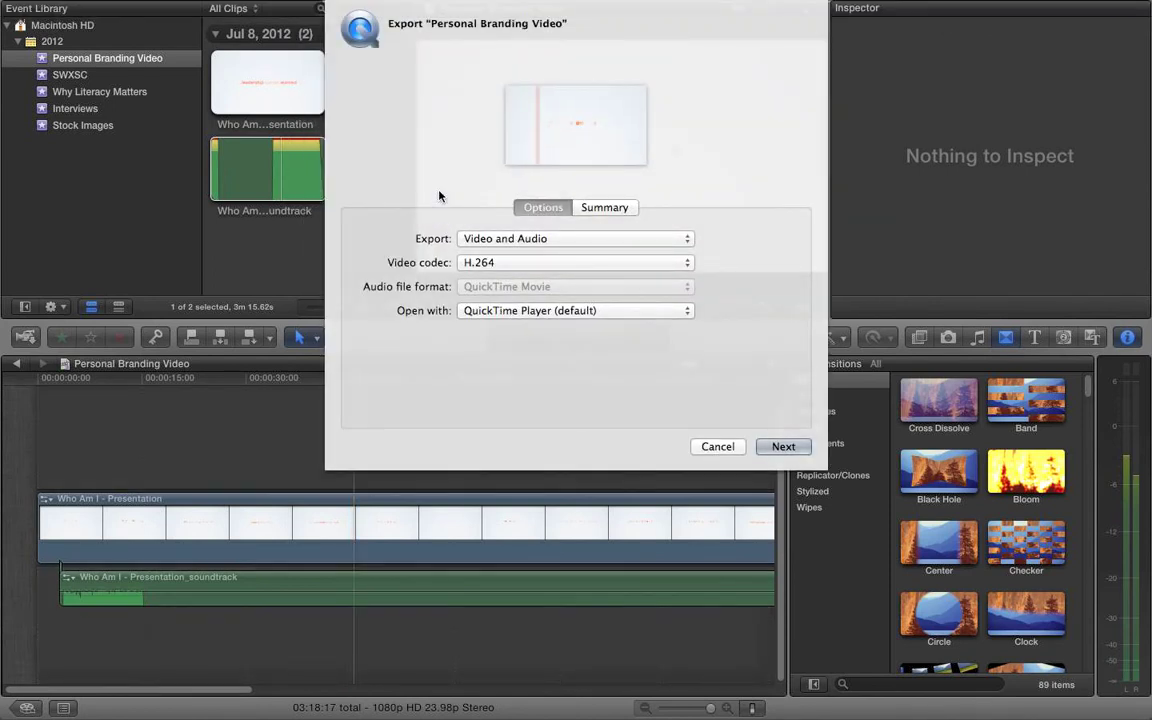
Step: Keep Video and Audio, H.264 and QuickTime Player export settings, then proceed to saving
{"action": "left_click", "coordinate": [537, 240]}
{"action": "left_click", "coordinate": [537, 240]}
{"action": "left_click", "coordinate": [537, 314]}
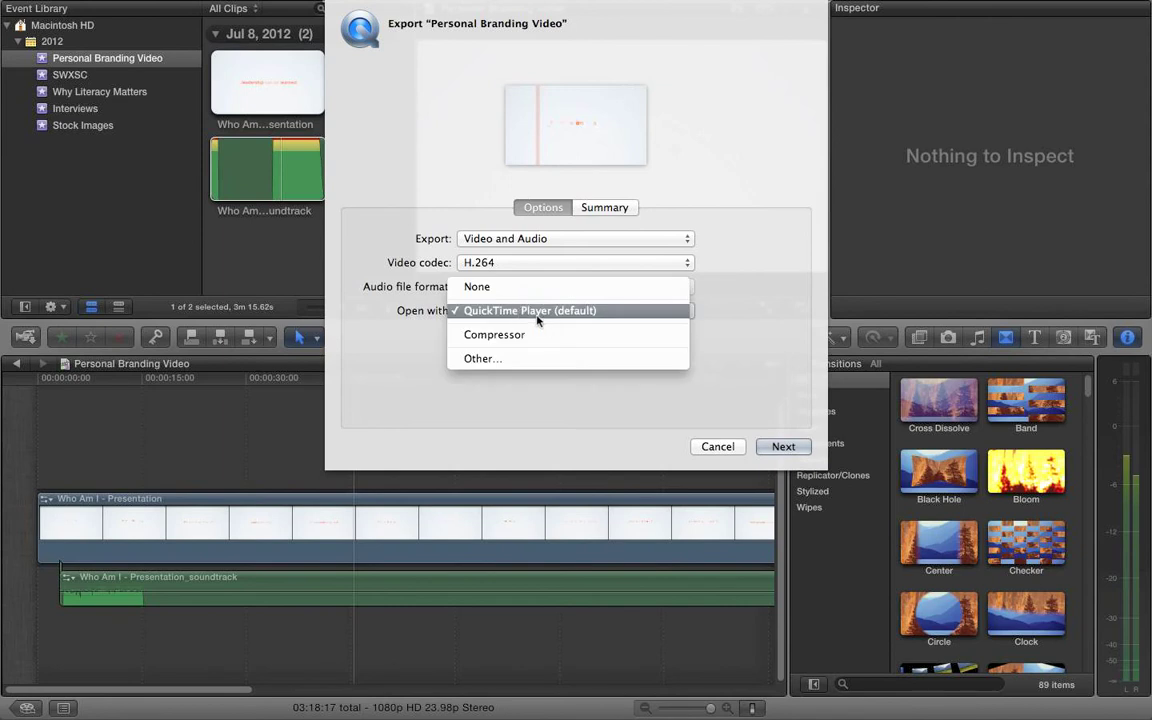
{"action": "left_click", "coordinate": [726, 311]}
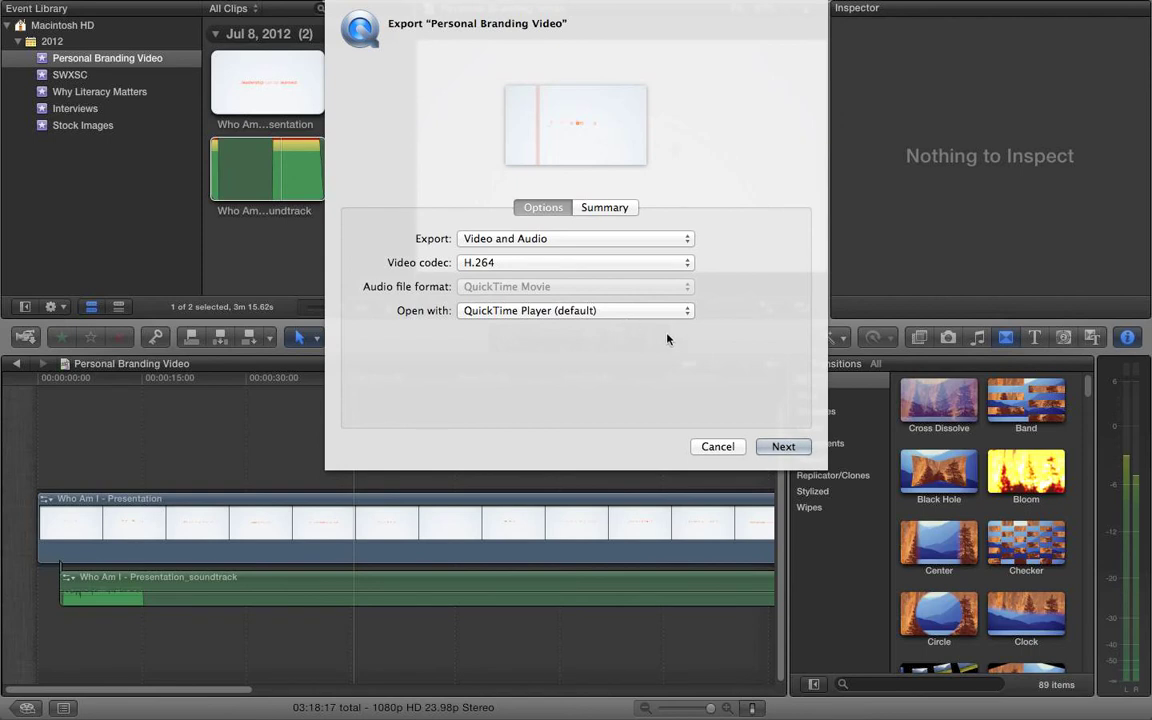
{"action": "left_click", "coordinate": [784, 447]}
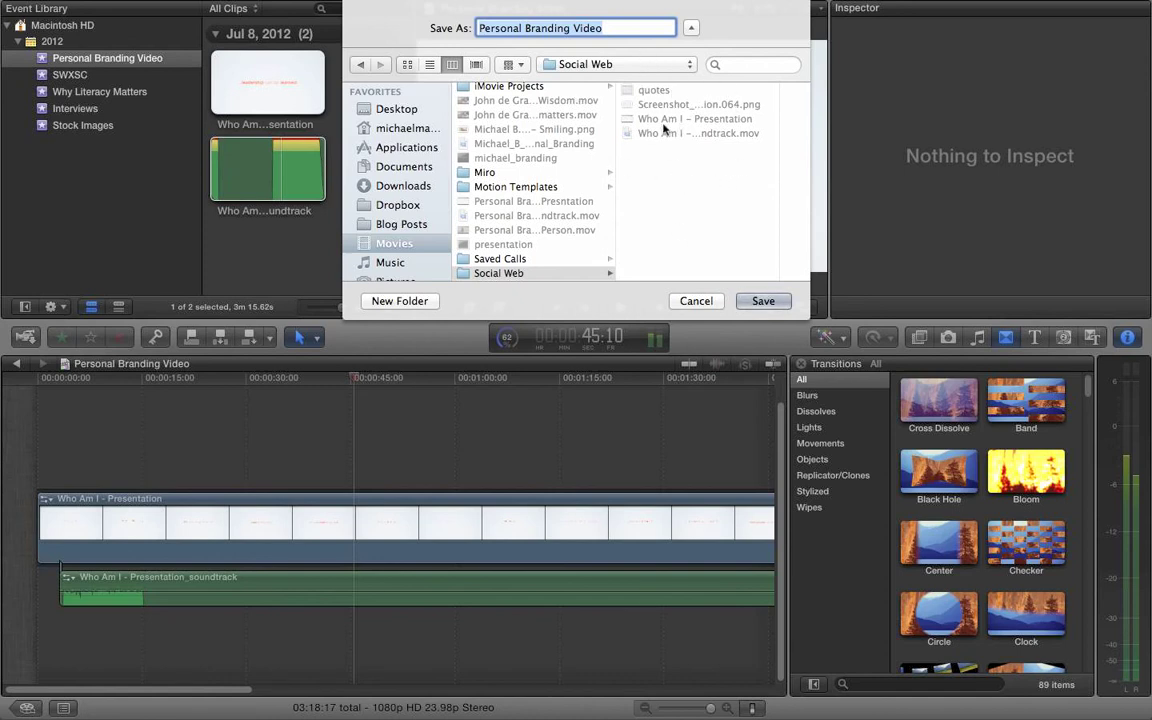
Step: Append '-Final Movie' to the export name, making 'Personal Branding Video-Final Movie'
{"action": "left_click", "coordinate": [629, 27]}
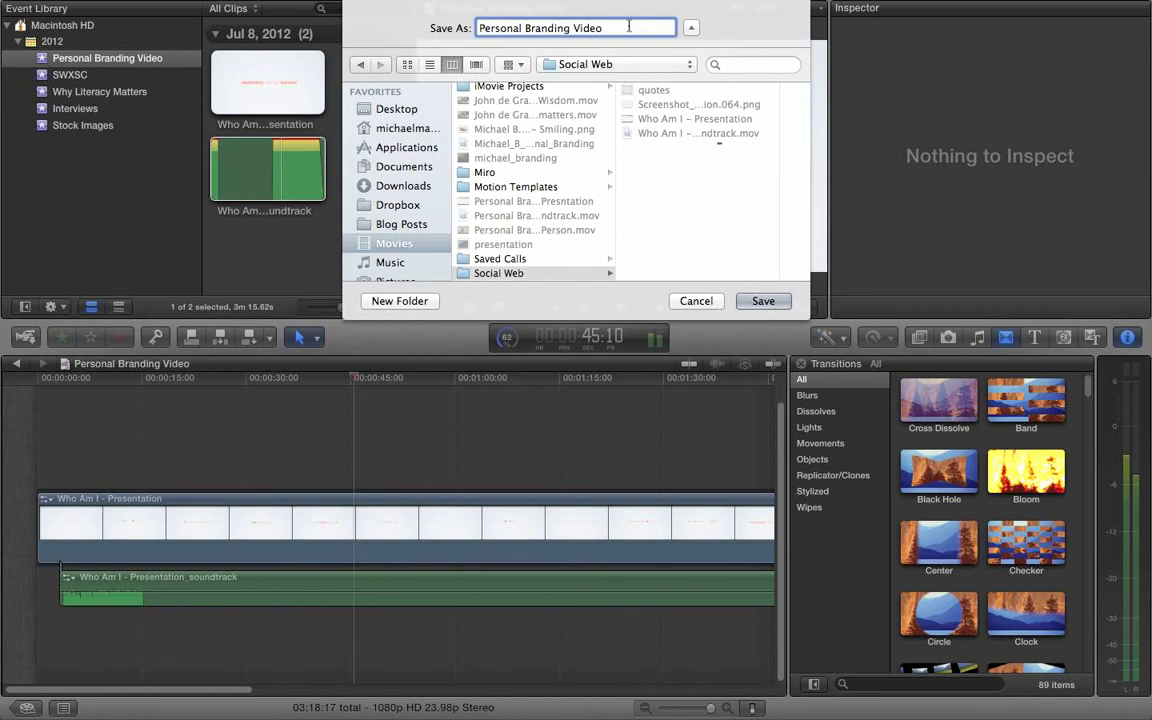
{"action": "type", "text": "-Final Movie"}
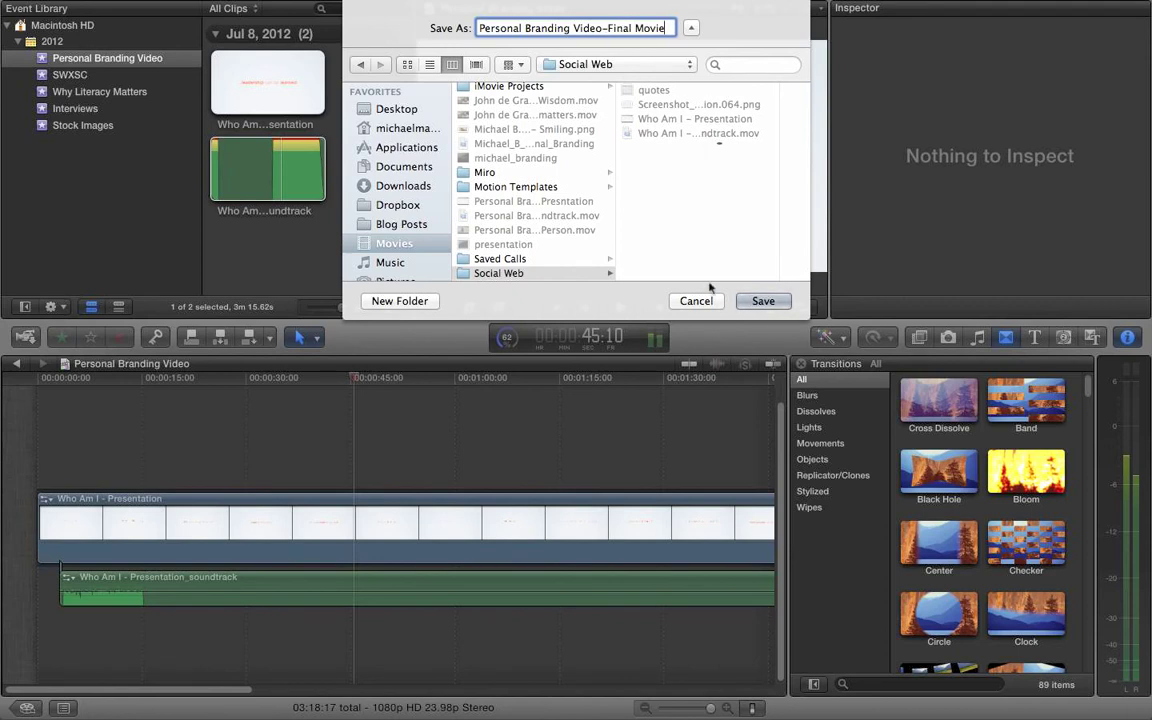